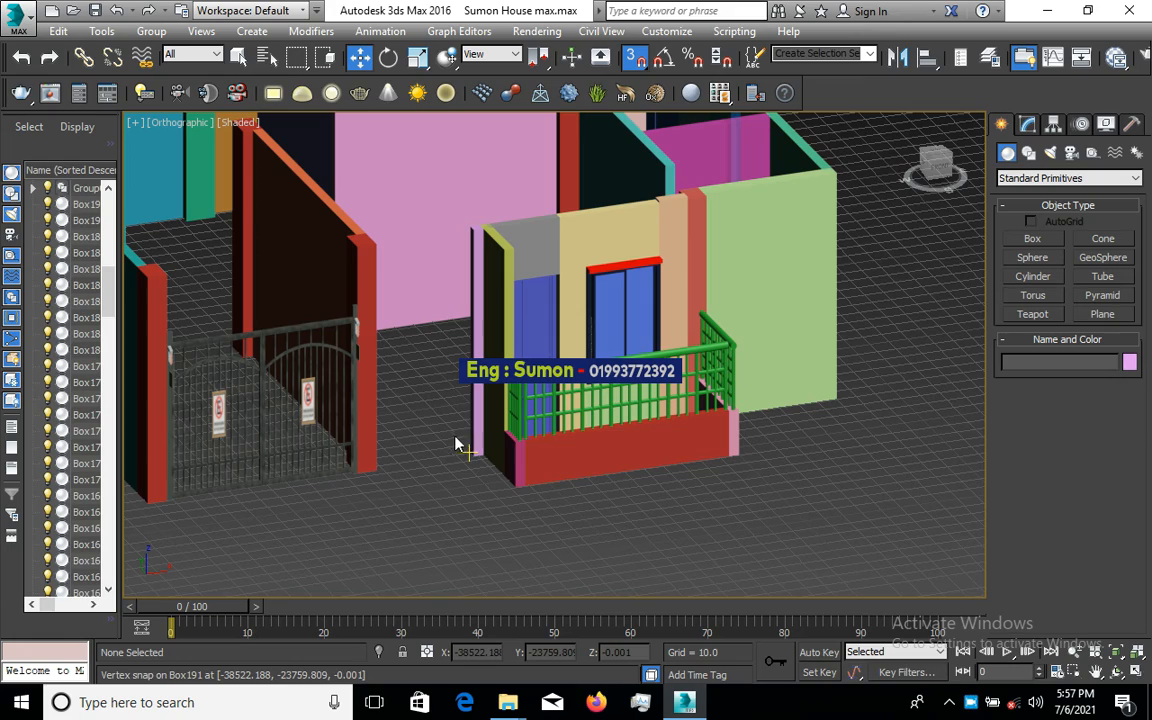
# - Bring up the External Files path list in Configure User Paths
pyautogui.keyDown('alt'); pyautogui.moveTo(441, 446); pyautogui.dragTo(455, 481, button='middle'); pyautogui.keyUp('alt')
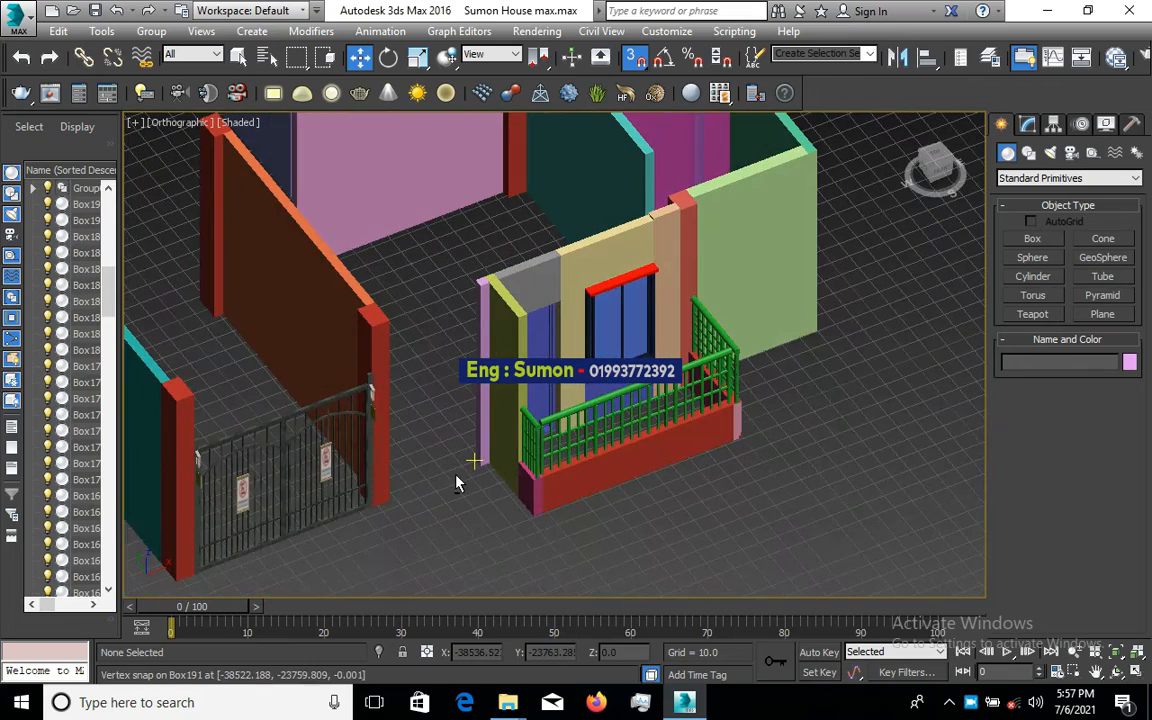
pyautogui.scroll(-4, 692, 420)
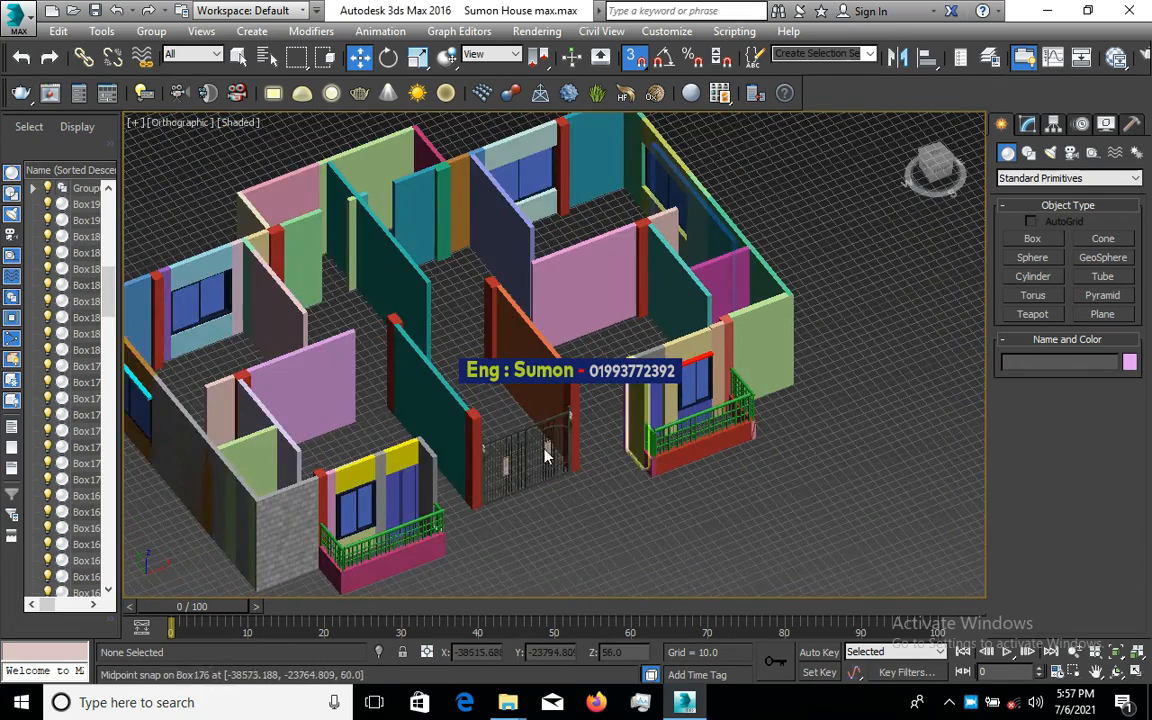
pyautogui.scroll(2, 606, 468)
pyautogui.scroll(3, 606, 468)
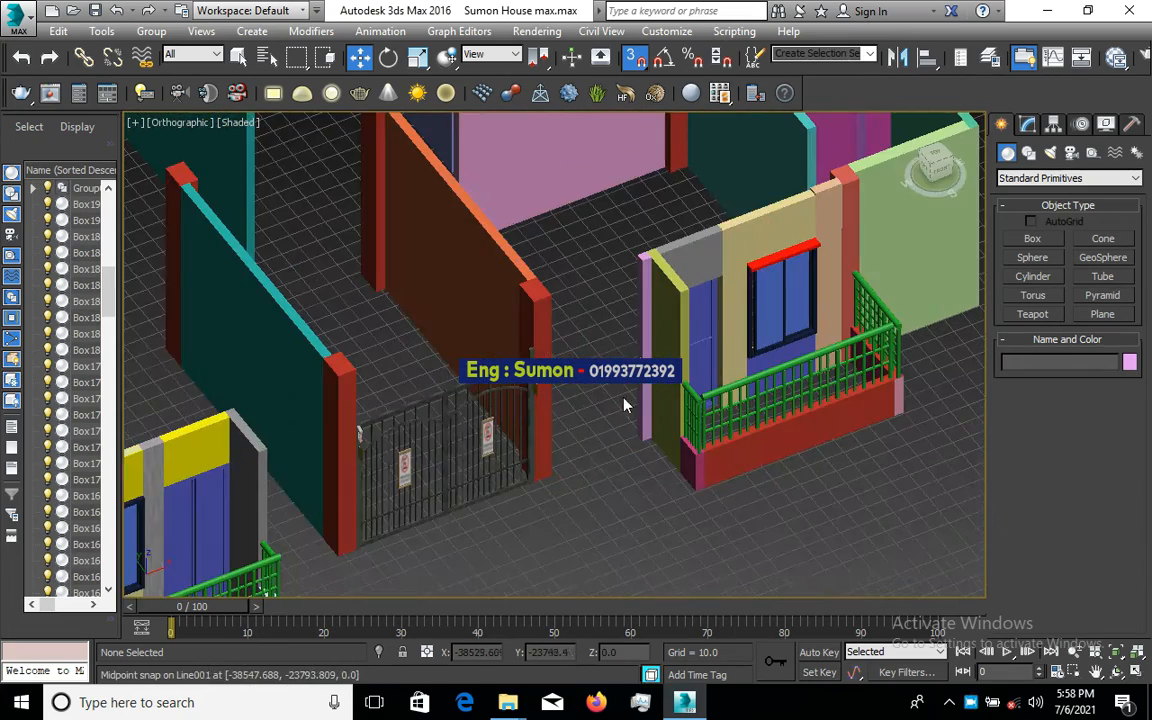
pyautogui.click(667, 31)
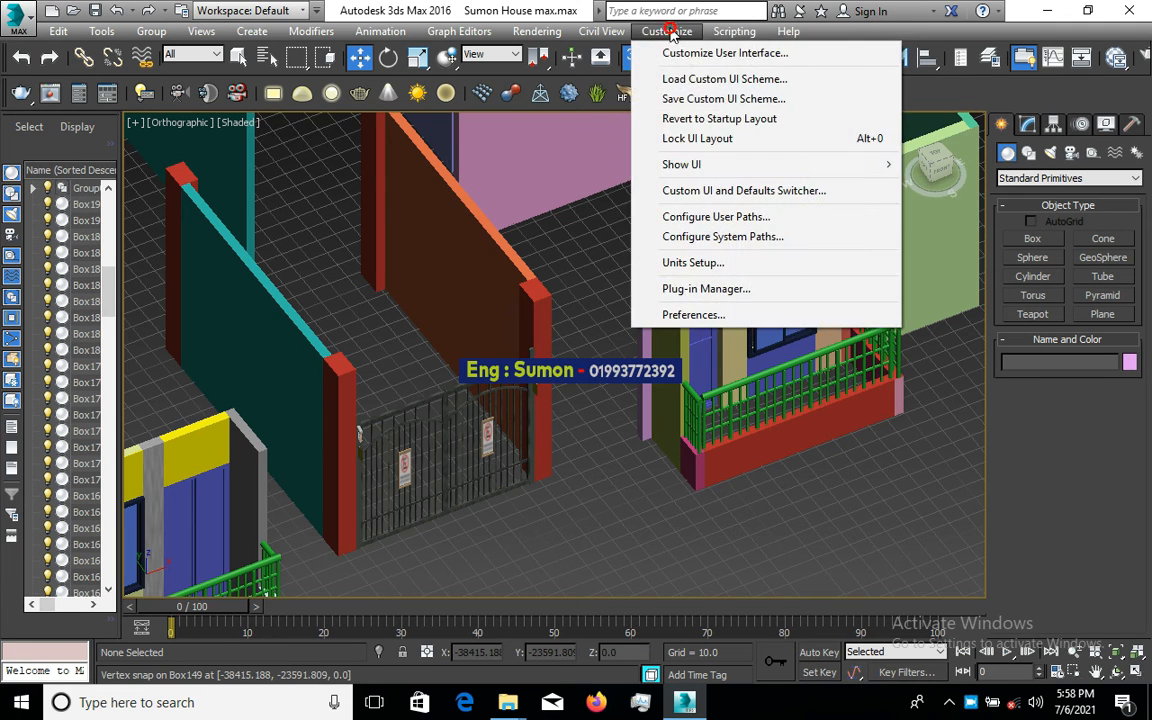
pyautogui.click(727, 218)
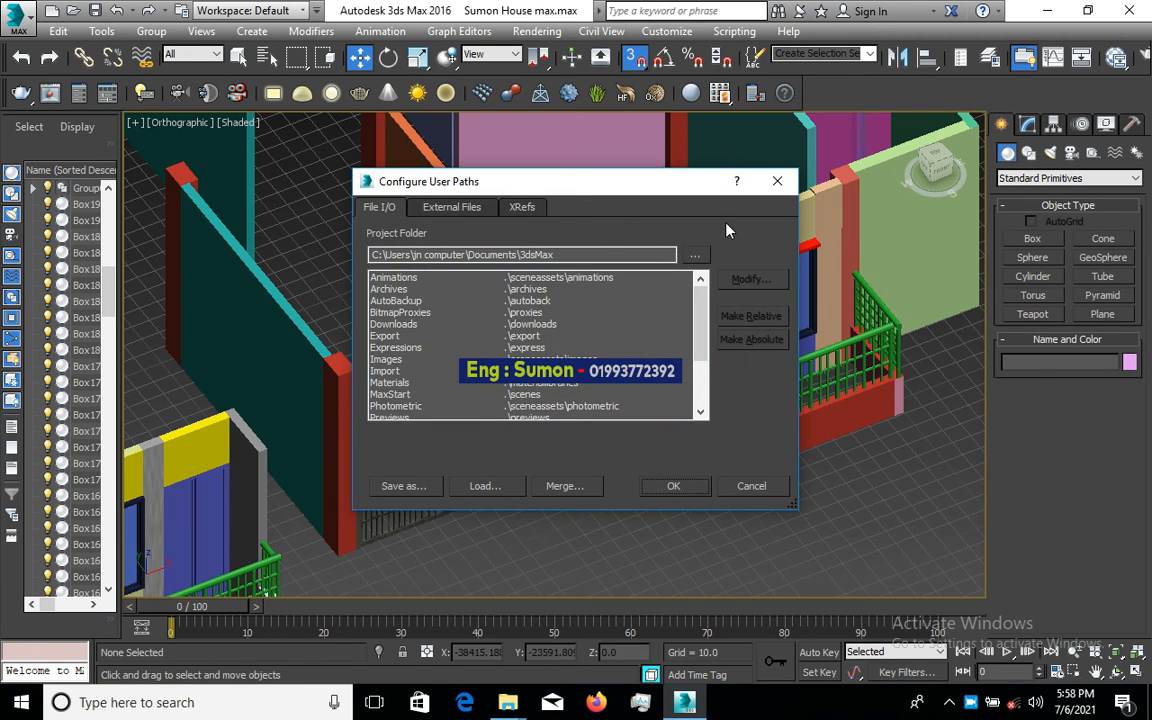
pyautogui.click(472, 210)
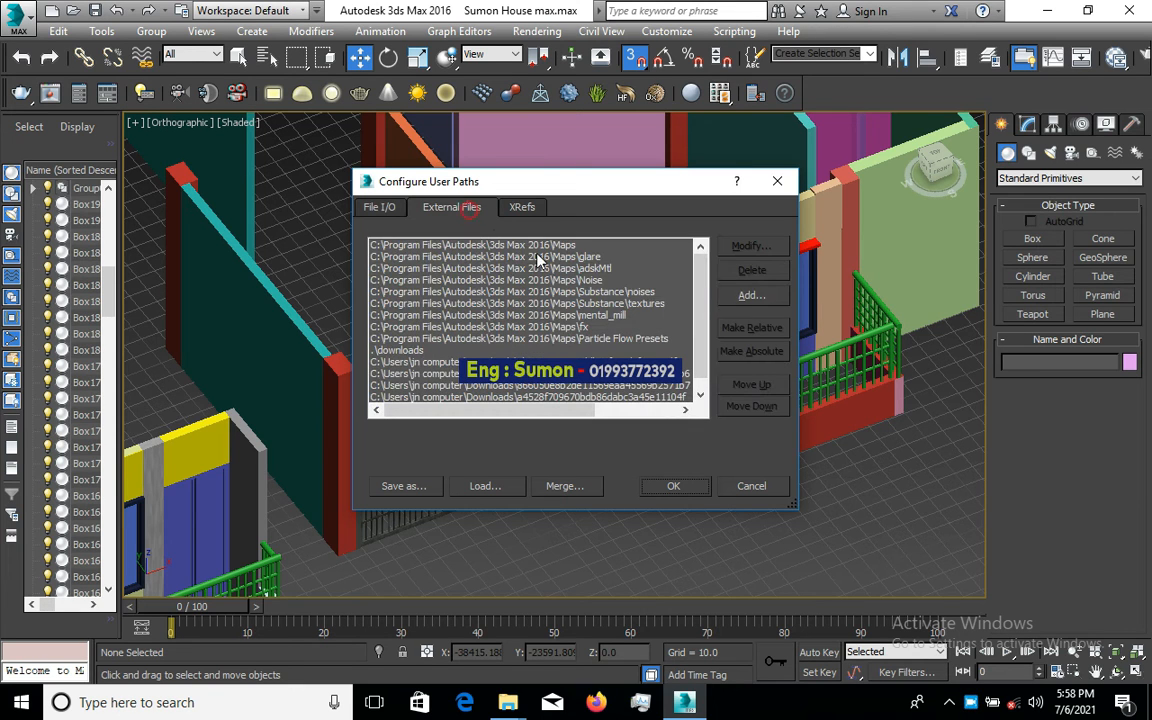
# - Add Downloads\866050e8b2de11569eaa45569b2571b7 as an external file path and confirm
pyautogui.click(750, 296)
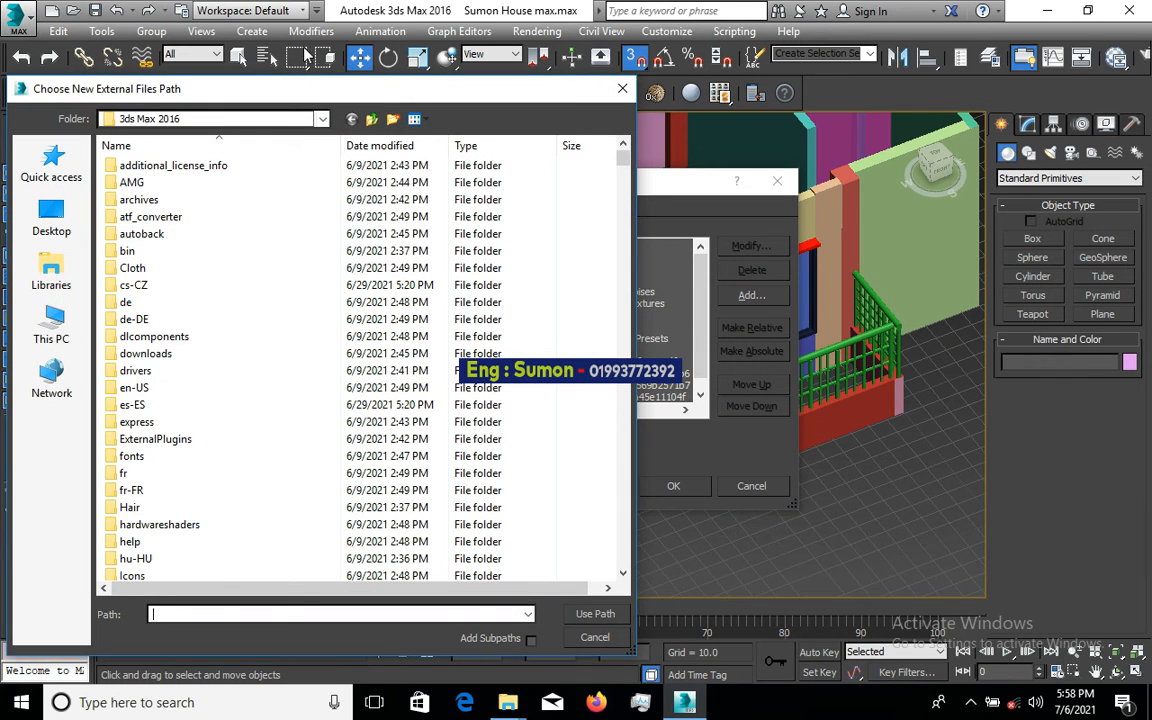
pyautogui.click(323, 120)
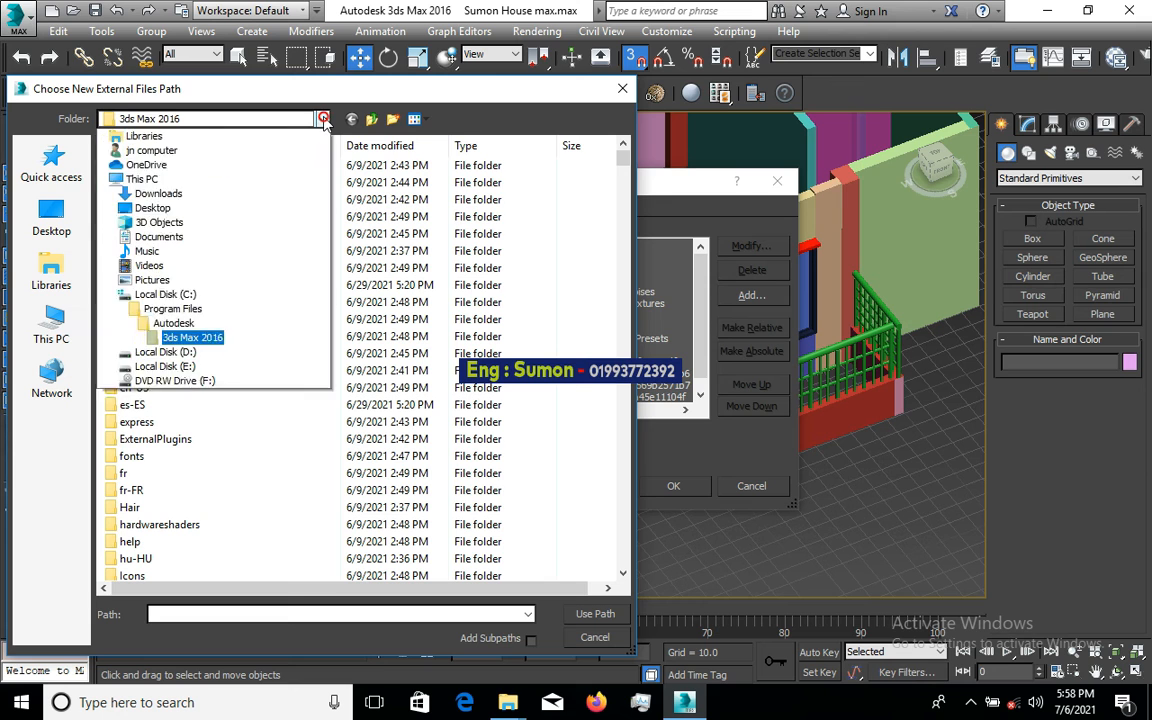
pyautogui.click(204, 219)
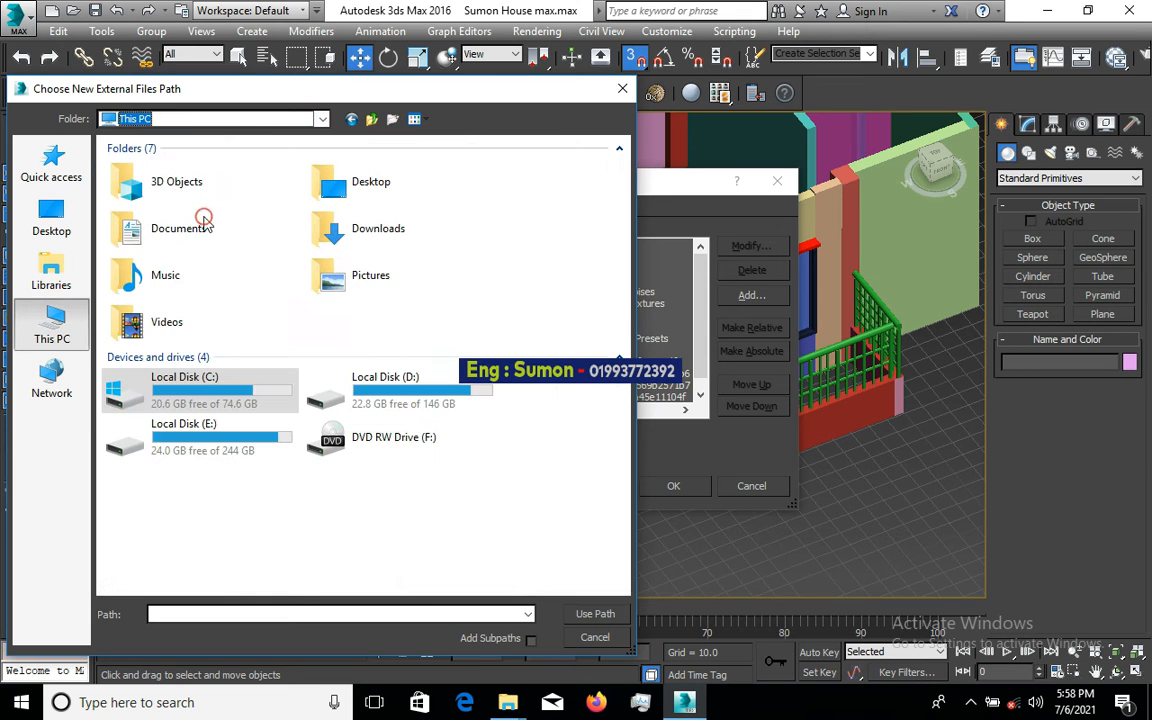
pyautogui.doubleClick(384, 252)
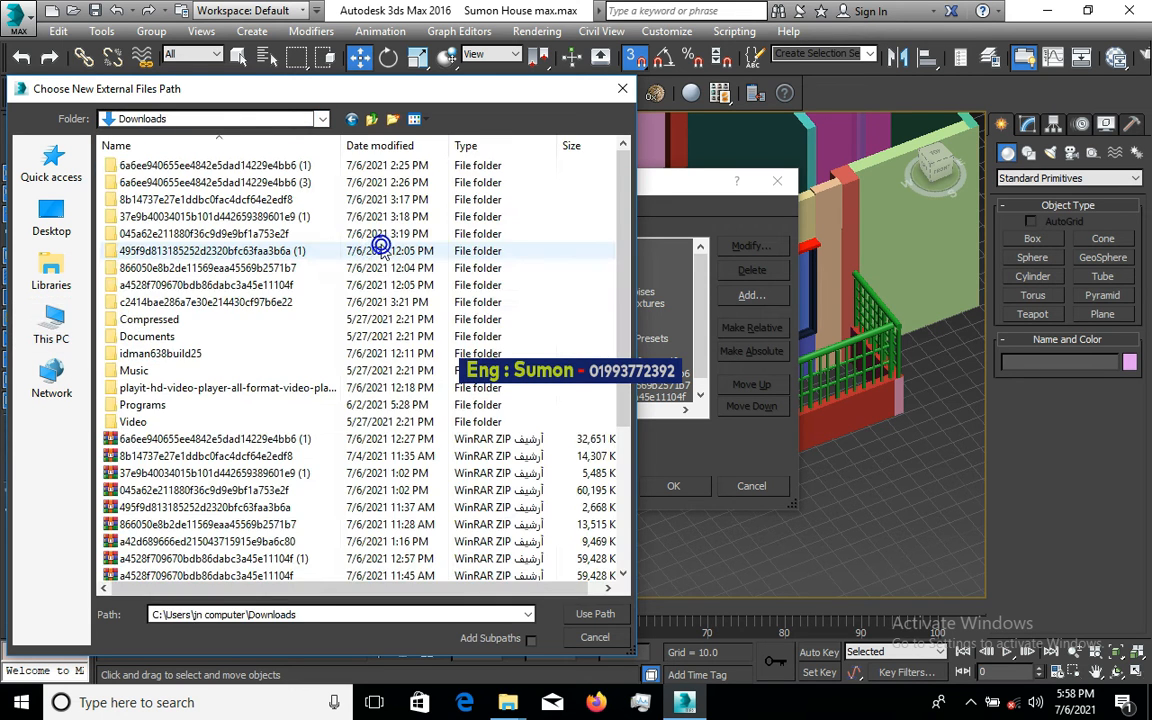
pyautogui.doubleClick(284, 270)
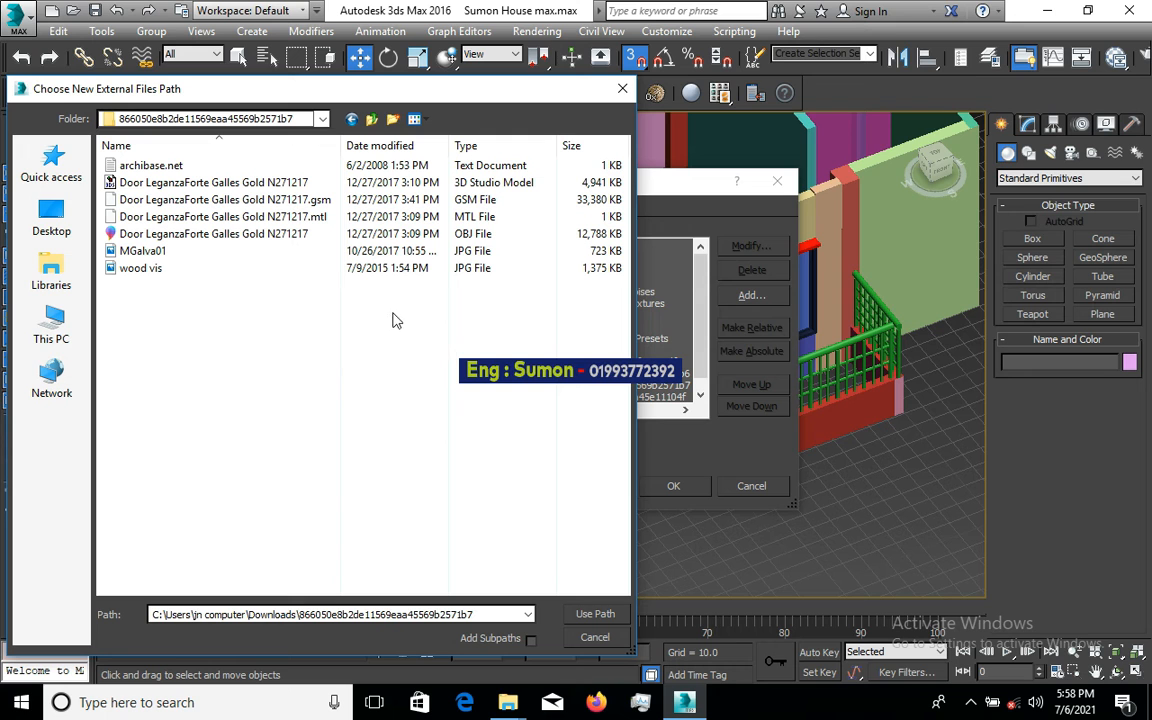
pyautogui.click(595, 618)
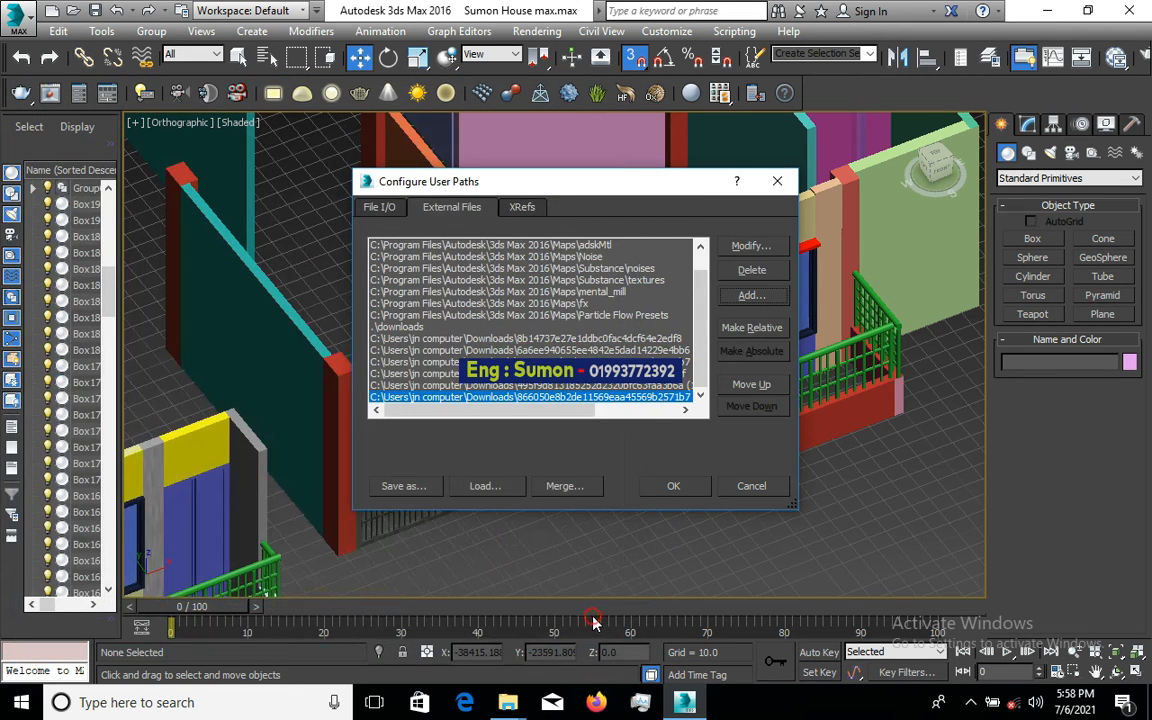
pyautogui.click(672, 487)
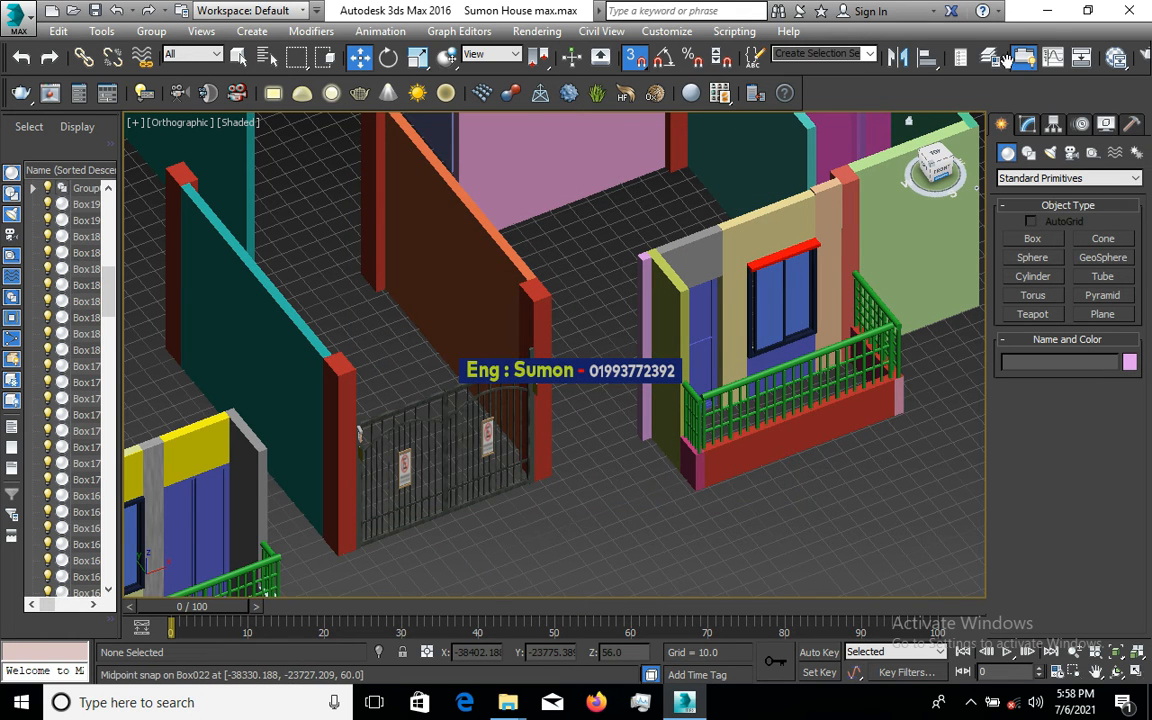
# - Import the Door LeganzaForte Galles Gold N271217 OBJ by dragging it from the Downloads door folder into 3ds Max
pyautogui.click(1047, 11)
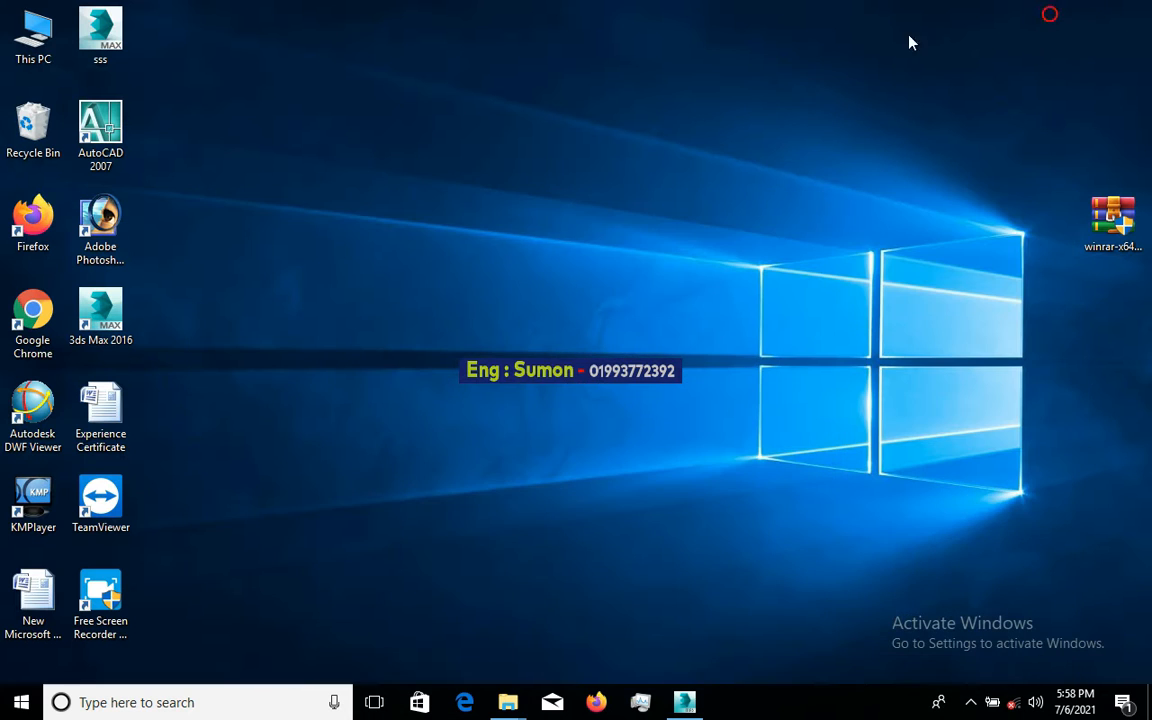
pyautogui.doubleClick(35, 45)
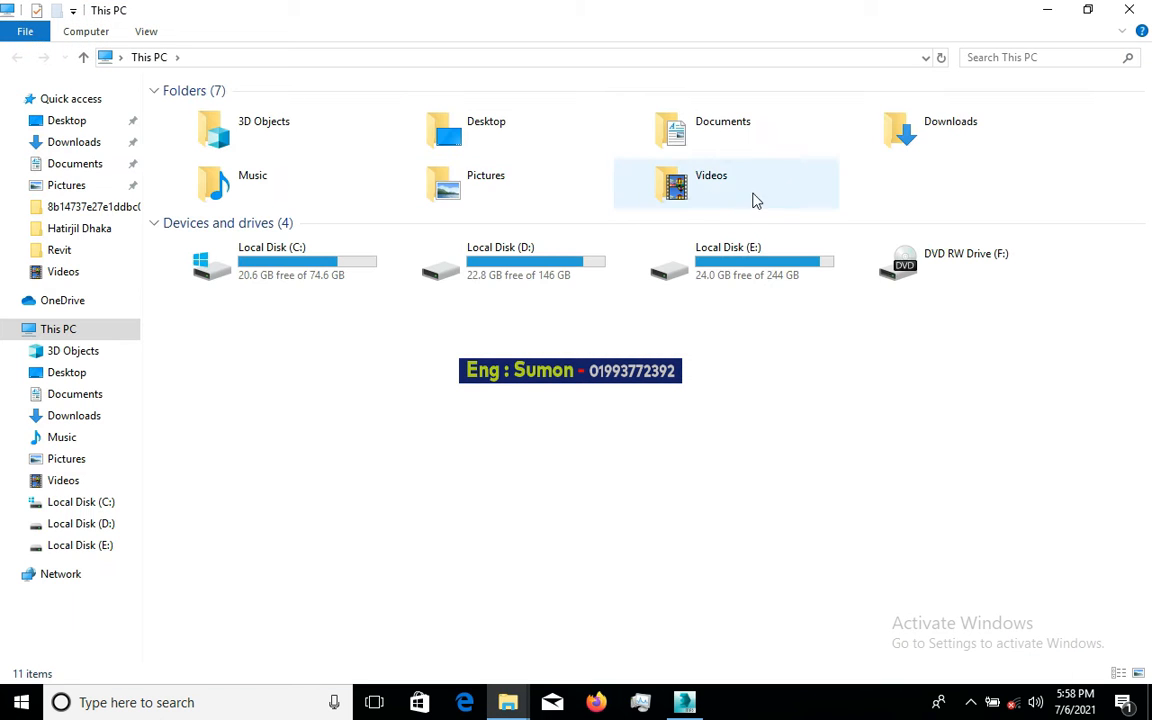
pyautogui.doubleClick(933, 135)
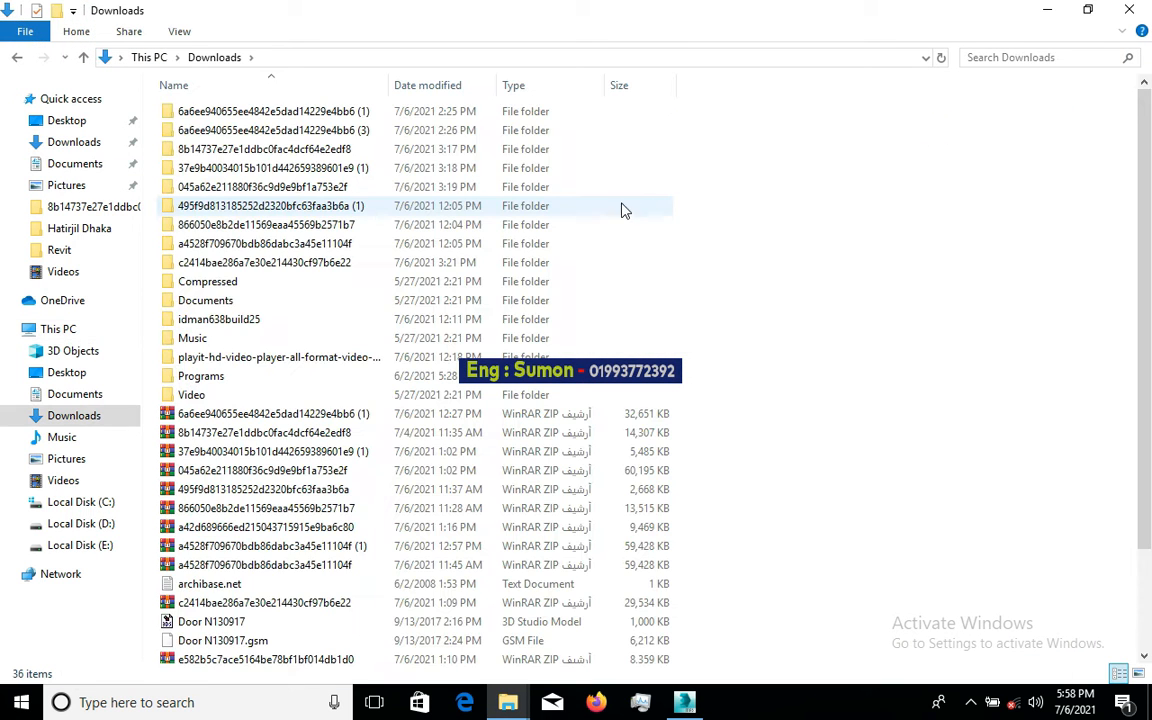
pyautogui.doubleClick(330, 225)
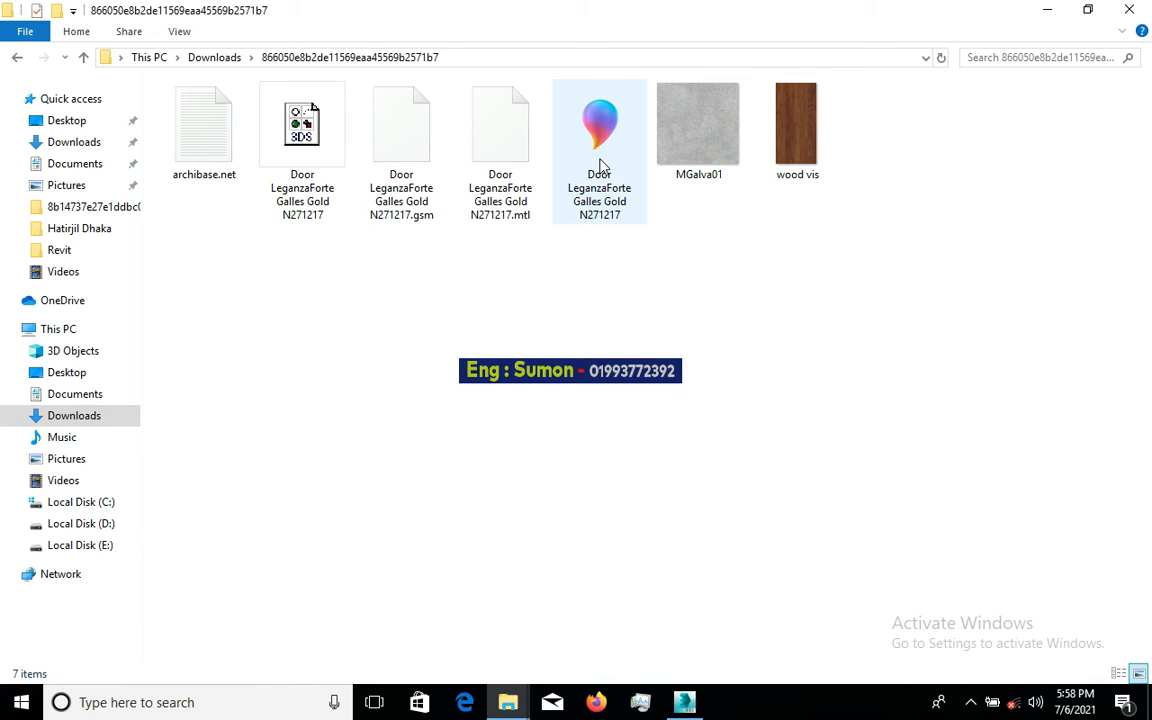
pyautogui.moveTo(599, 165)
pyautogui.mouseDown()
pyautogui.moveTo(661, 319)
pyautogui.moveTo(692, 514)
pyautogui.moveTo(686, 698)
pyautogui.moveTo(643, 550)
pyautogui.moveTo(605, 494)
pyautogui.mouseUp()
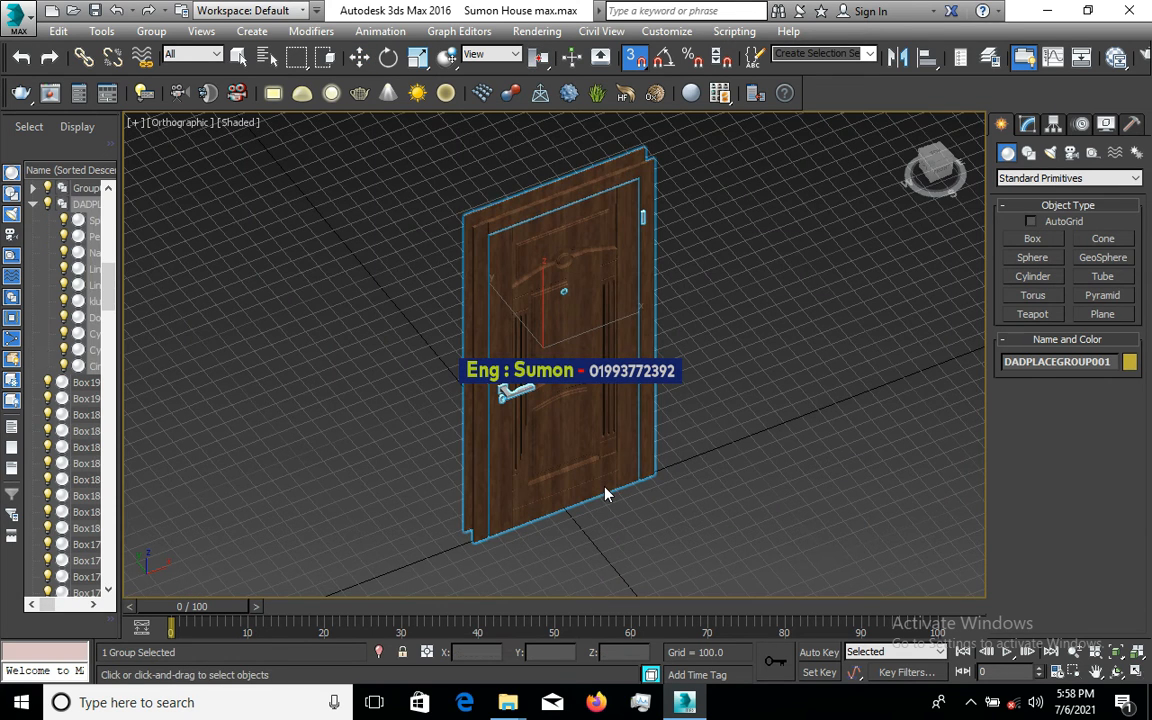
# - Drag the imported DADPLACEGROUP001 door up and left, away from the world origin
pyautogui.scroll(-5, 603, 460)
pyautogui.scroll(2, 598, 452)
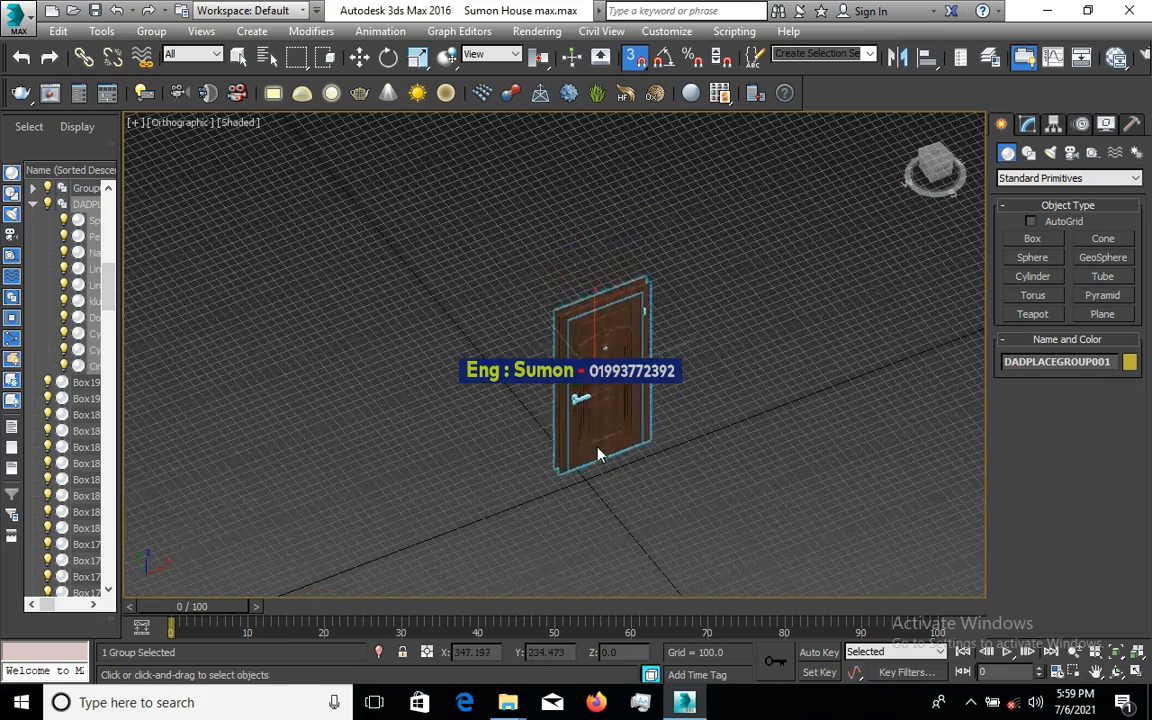
pyautogui.scroll(-5, 590, 445)
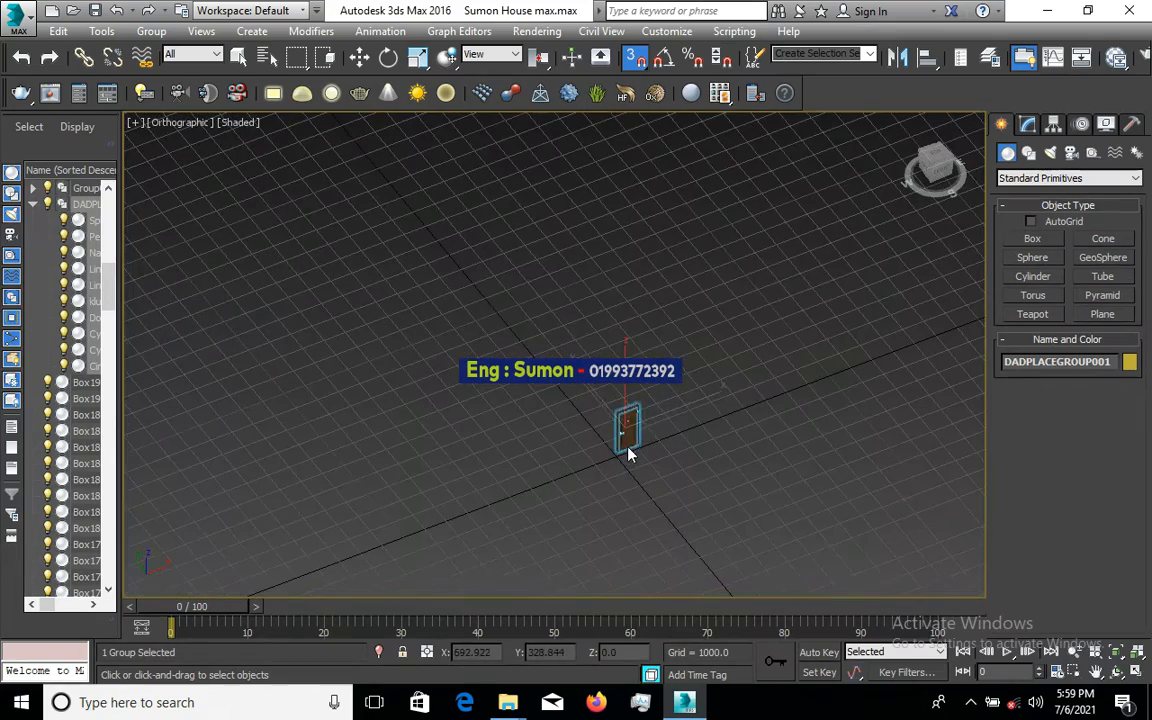
pyautogui.moveTo(580, 432); pyautogui.dragTo(558, 354)
pyautogui.scroll(-5, 578, 386)
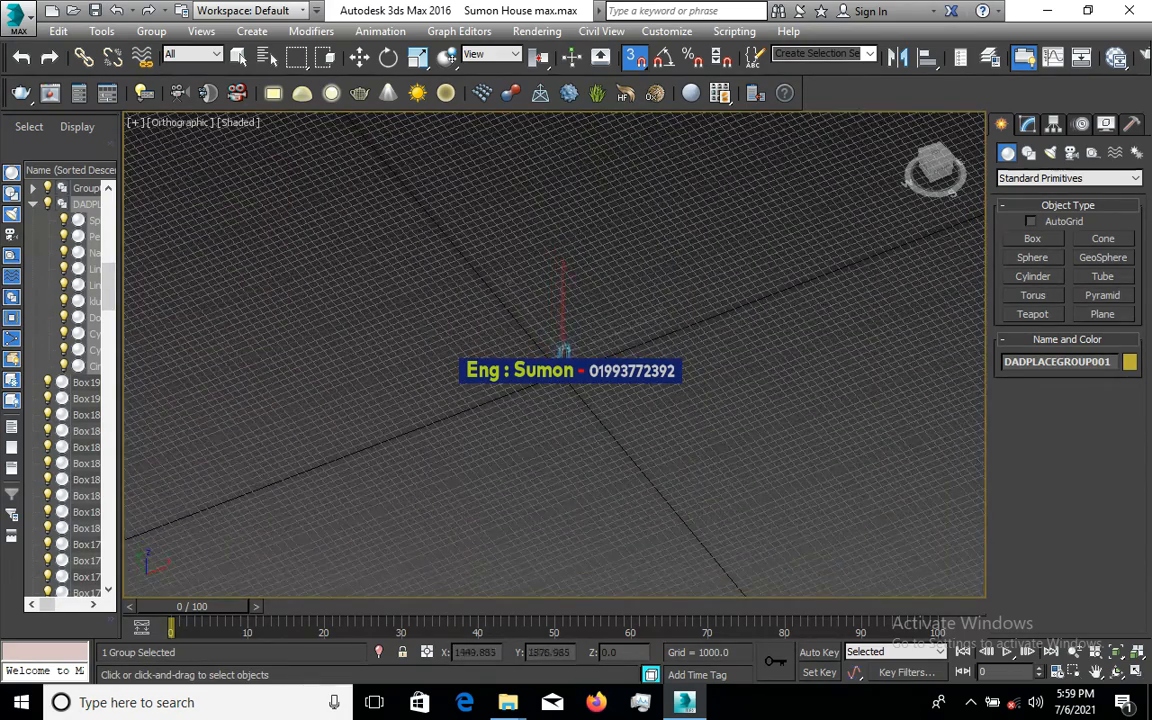
pyautogui.scroll(4, 578, 386)
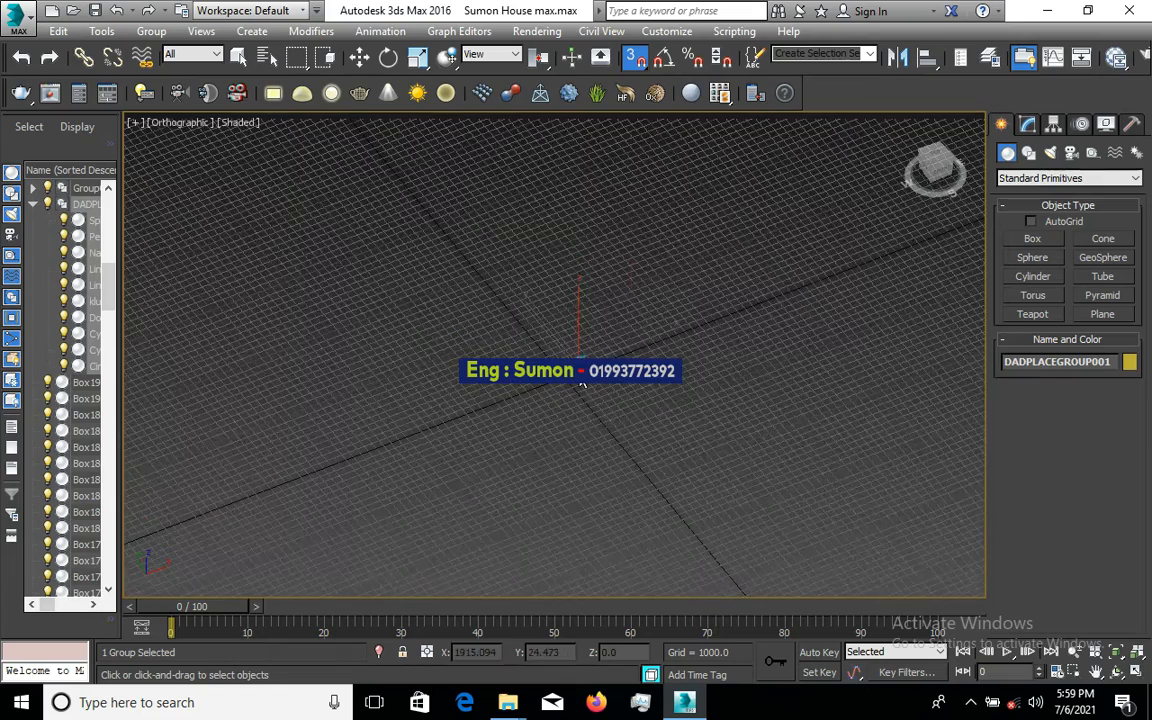
pyautogui.scroll(4, 663, 345)
pyautogui.scroll(2, 708, 322)
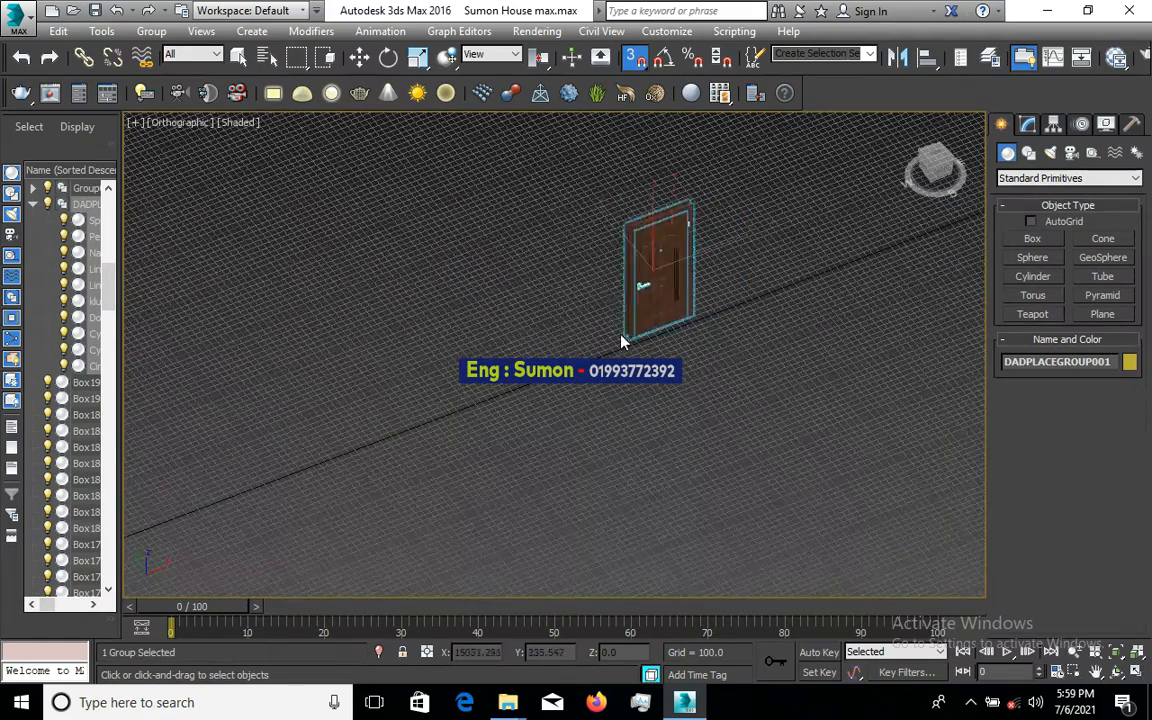
pyautogui.moveTo(622, 338); pyautogui.dragTo(540, 352)
pyautogui.scroll(-3, 535, 345)
pyautogui.scroll(-4, 578, 330)
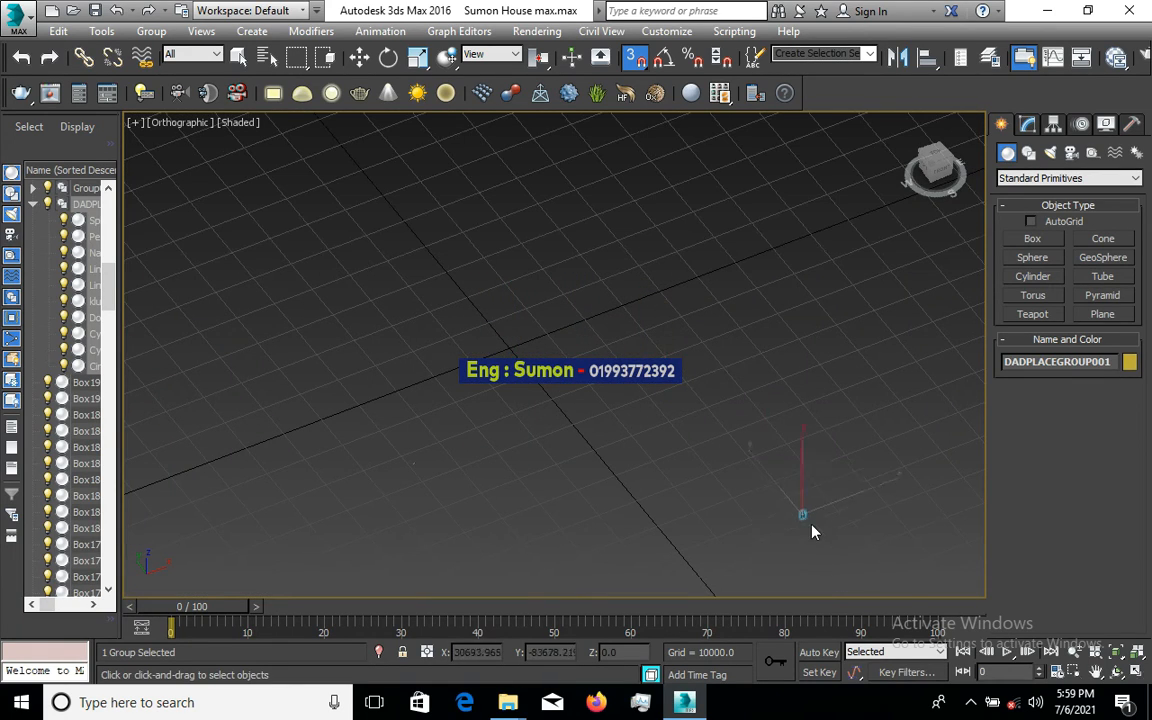
# - Pause Free Screen Recorder from the system tray and minimize its window
pyautogui.click(969, 703)
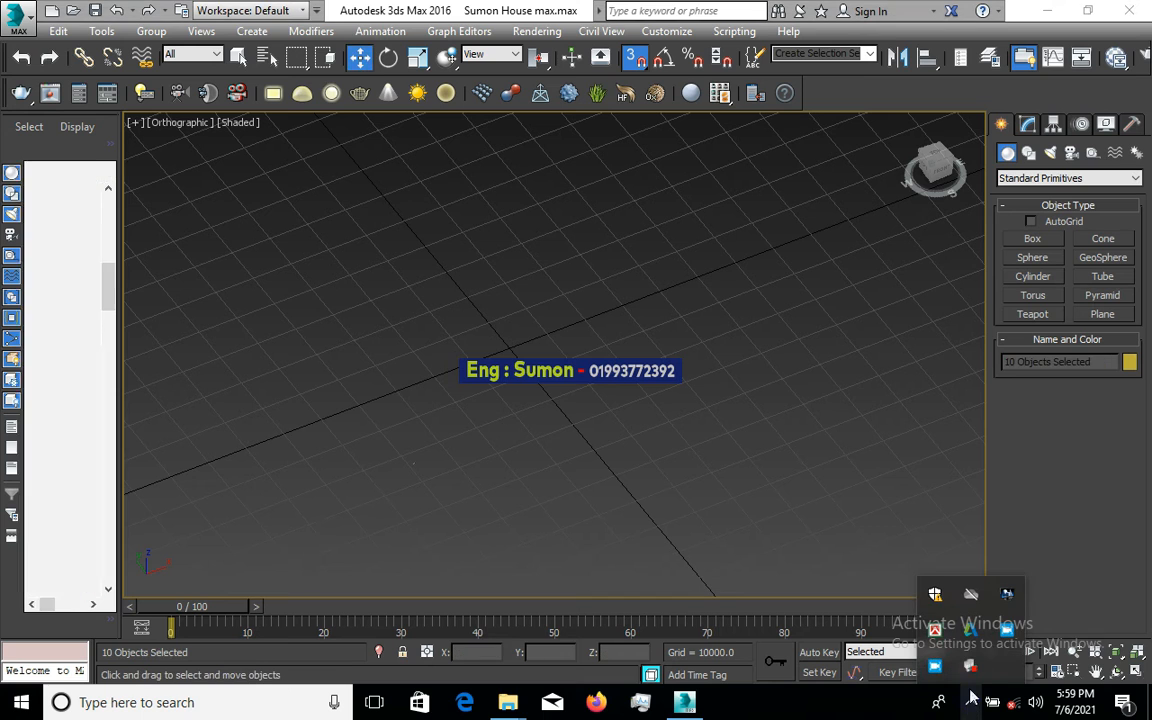
pyautogui.click(1009, 636)
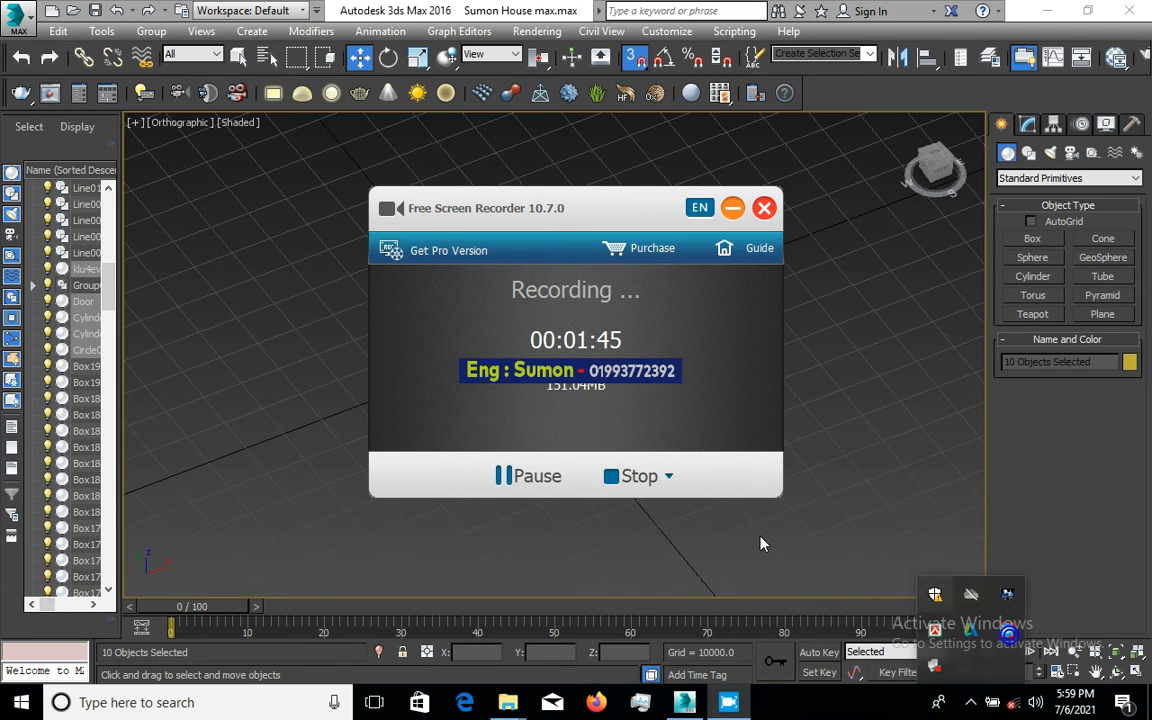
pyautogui.click(503, 478)
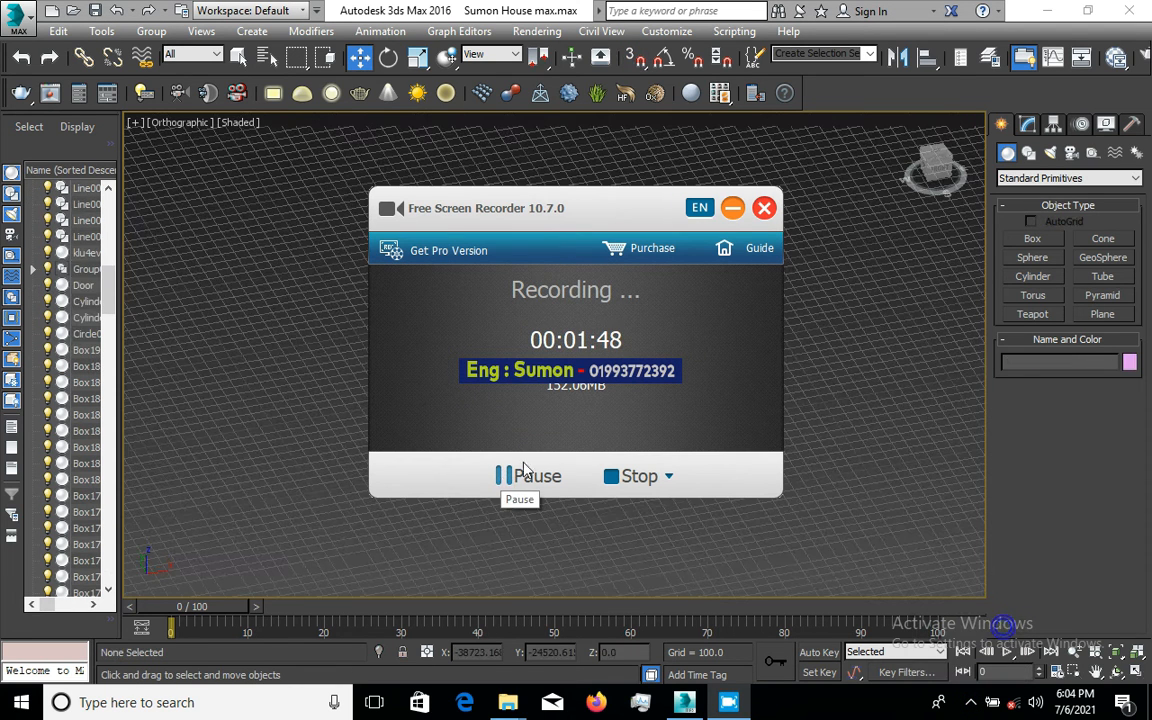
pyautogui.click(733, 208)
pyautogui.scroll(4, 540, 452)
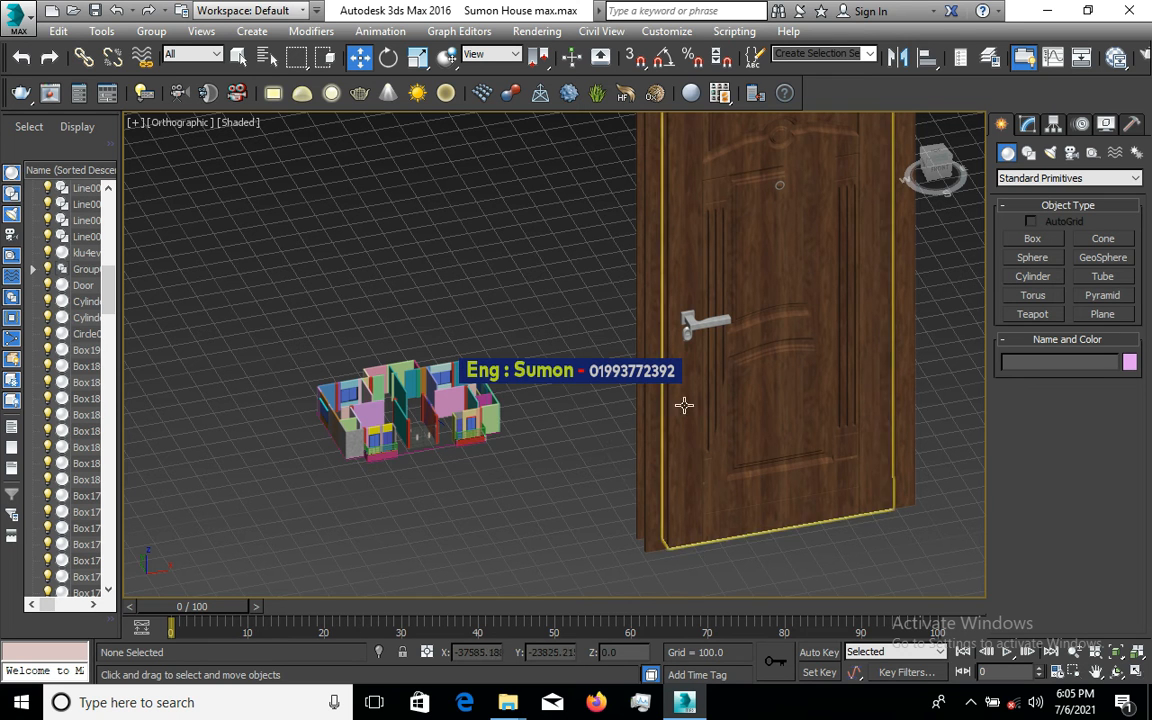
# - Undo a trial move of the door leaf, then marquee-select all 10 door parts
pyautogui.scroll(-2, 543, 446)
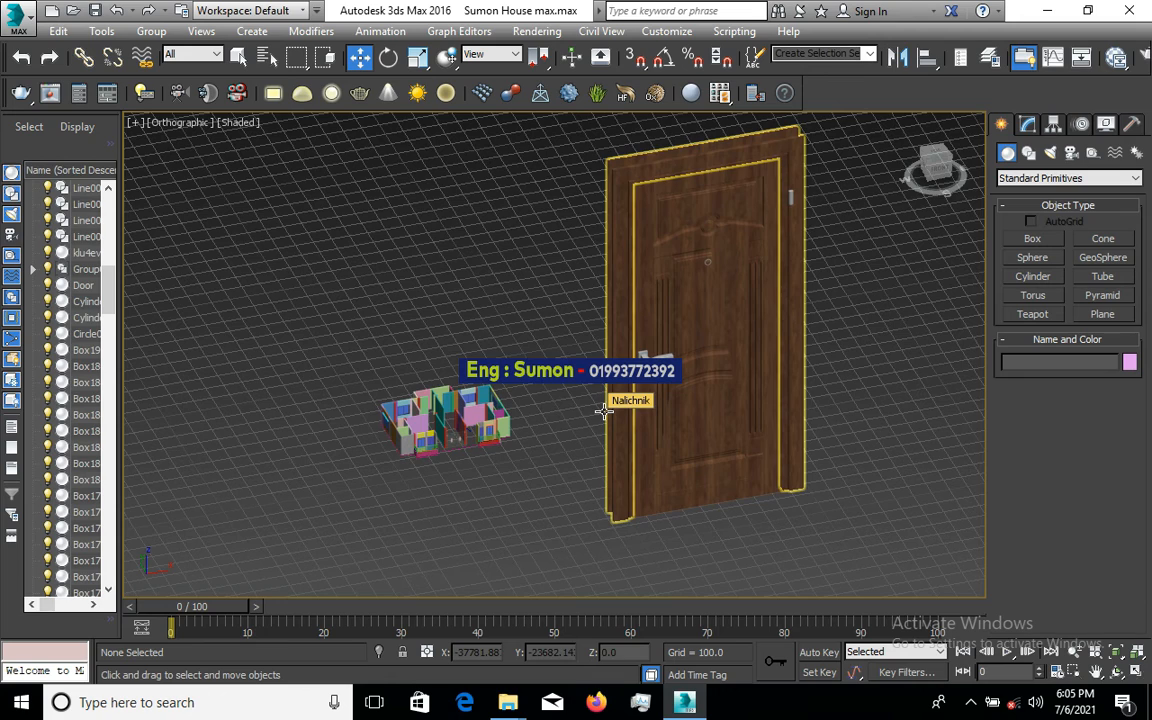
pyautogui.scroll(-2, 604, 411)
pyautogui.scroll(4, 674, 393)
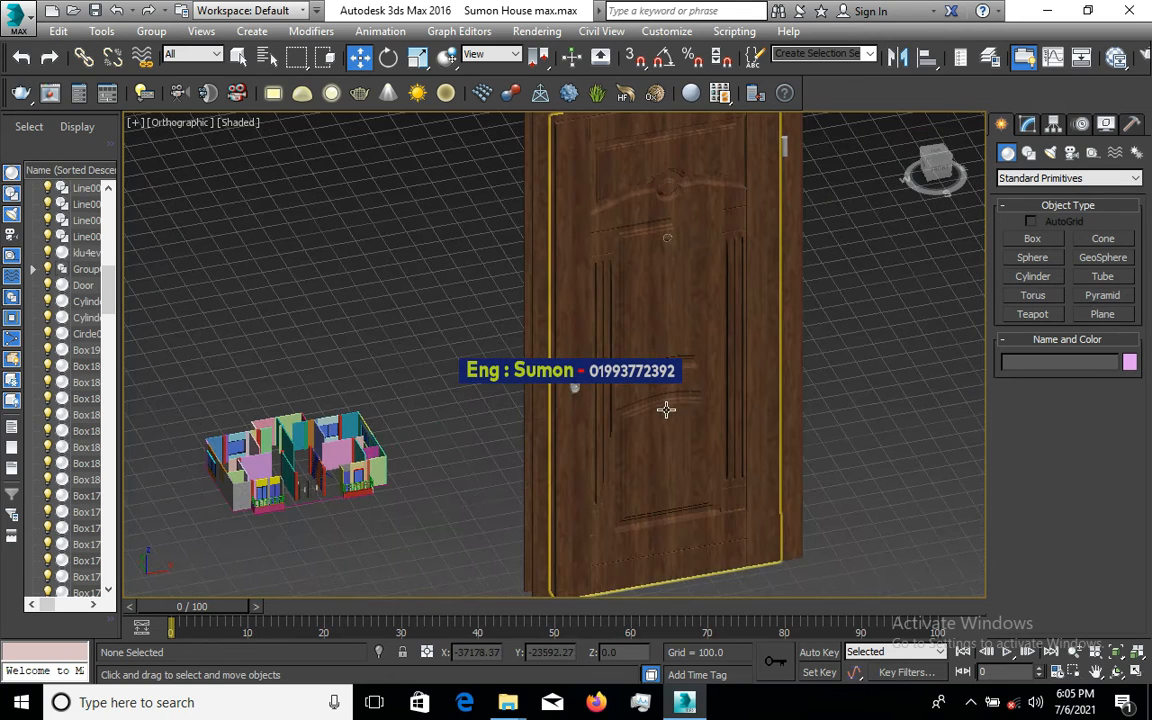
pyautogui.moveTo(666, 409); pyautogui.dragTo(722, 437)
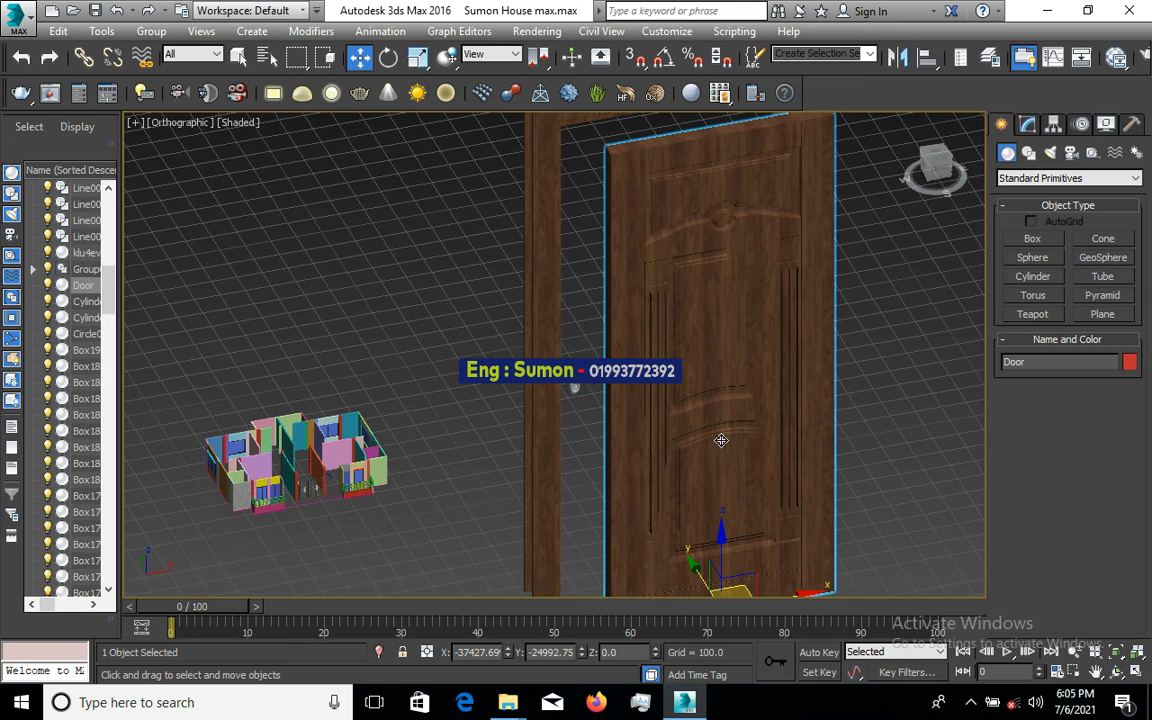
pyautogui.hotkey('ctrl', 'z')
pyautogui.scroll(-2, 680, 427)
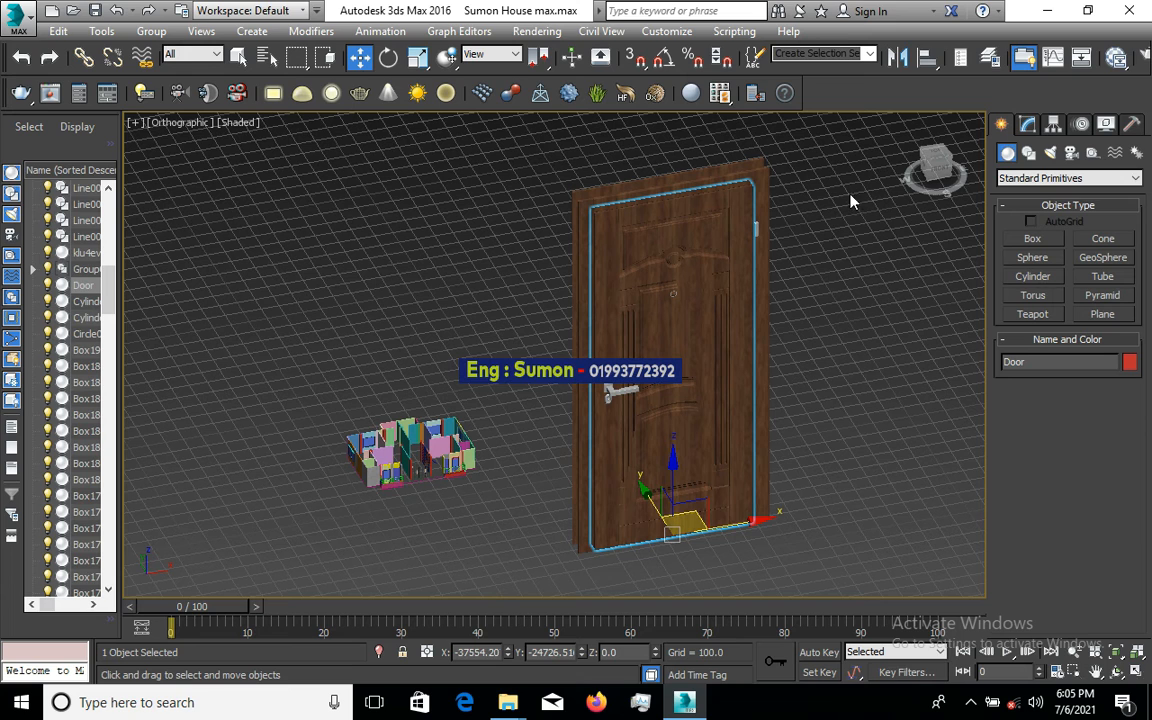
pyautogui.moveTo(840, 142); pyautogui.dragTo(545, 587)
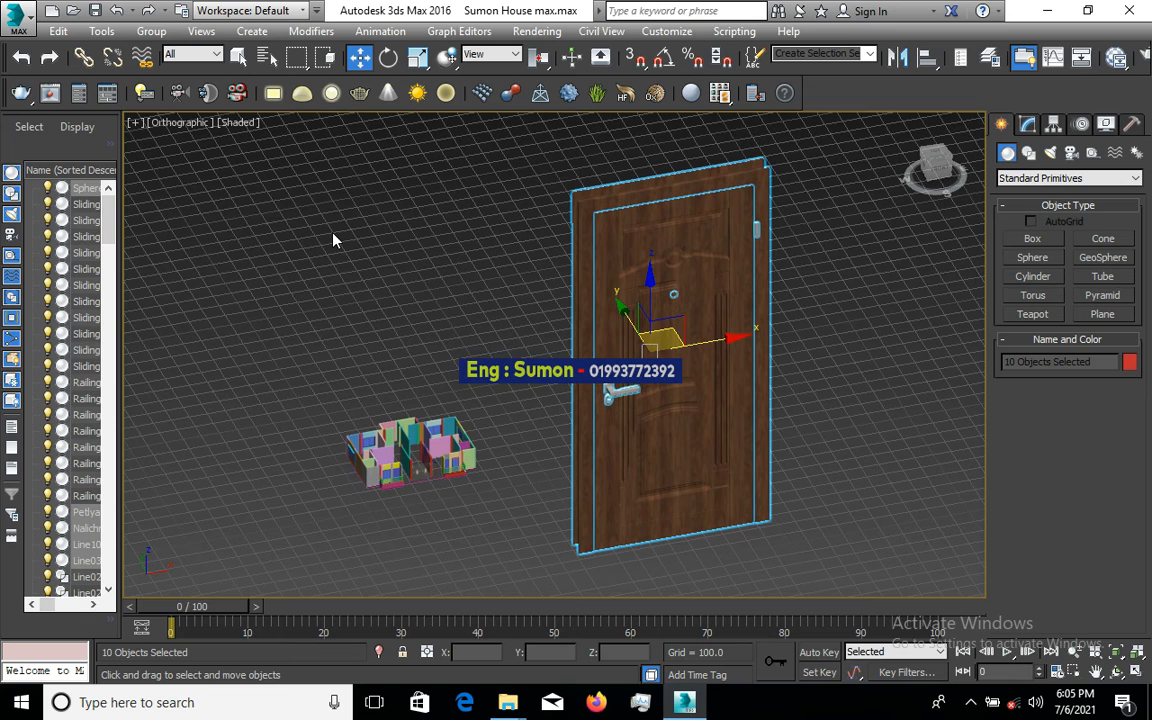
# - Group the selected door parts as Group003 and nudge the group slightly upward
pyautogui.click(150, 32)
pyautogui.click(165, 51)
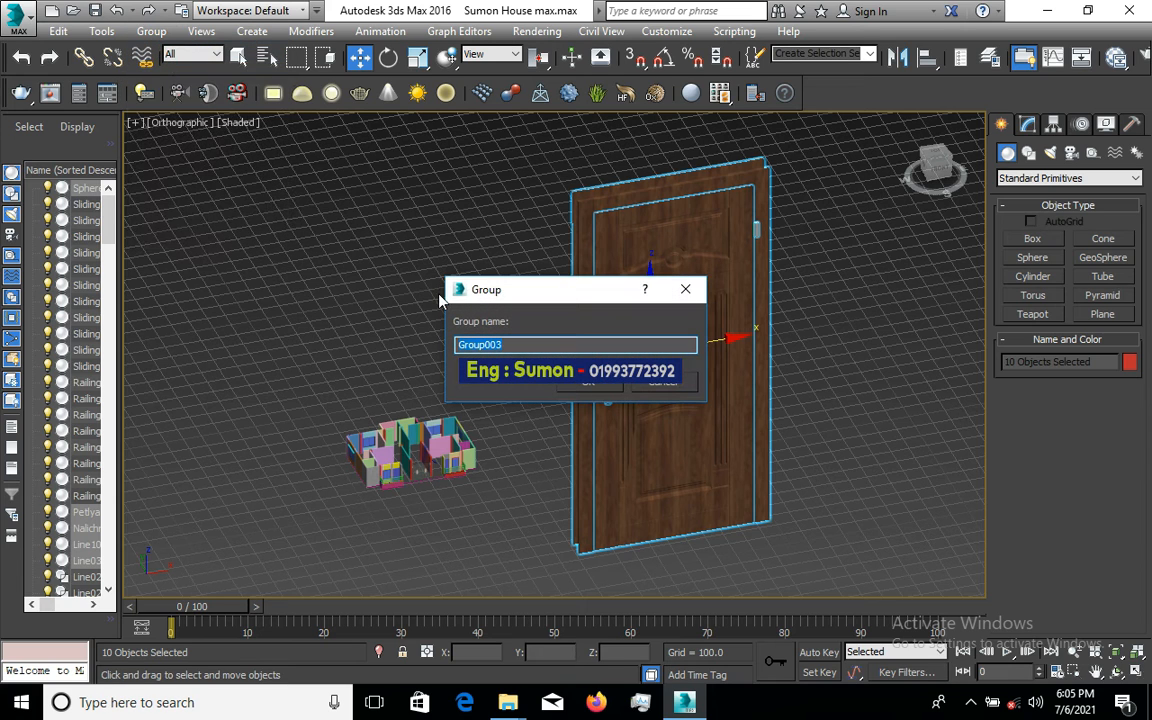
pyautogui.click(591, 388)
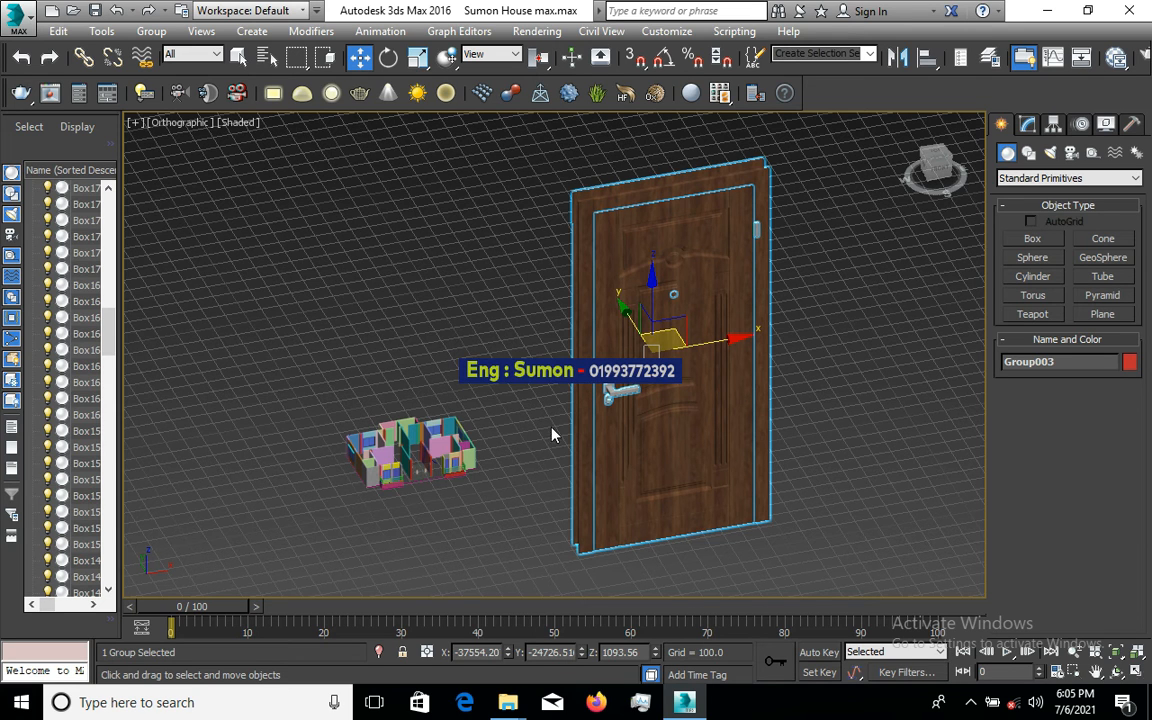
pyautogui.moveTo(589, 555); pyautogui.dragTo(565, 480)
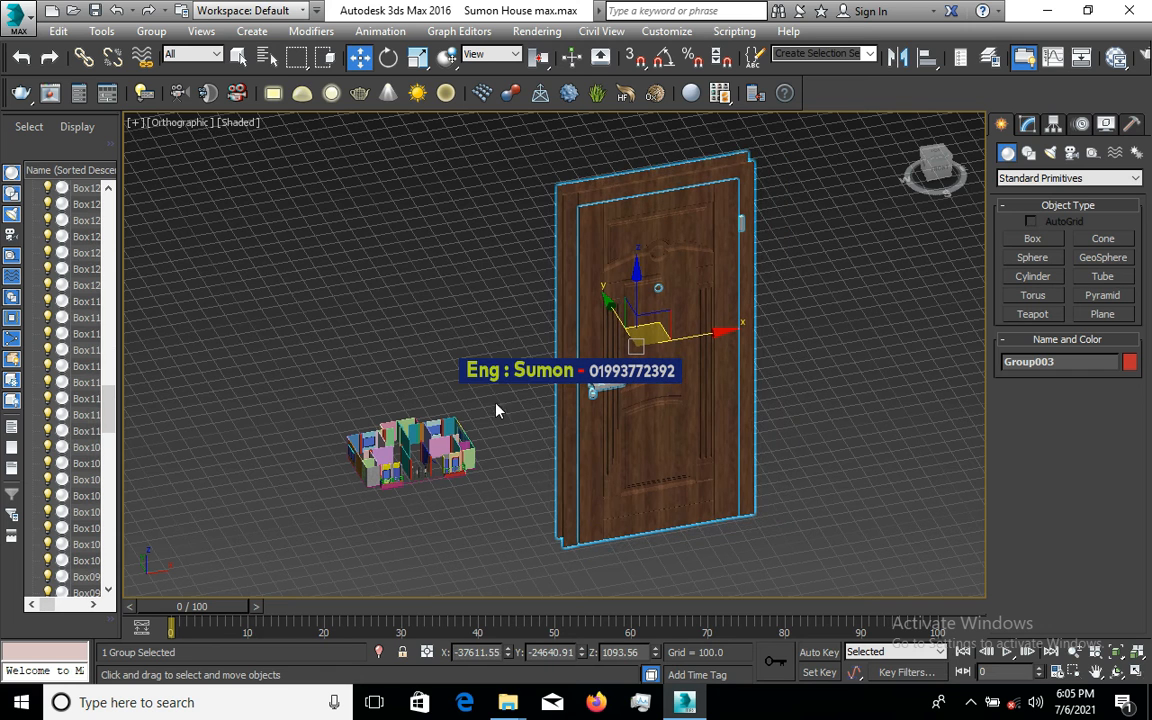
pyautogui.scroll(3, 397, 412)
pyautogui.scroll(-3, 488, 462)
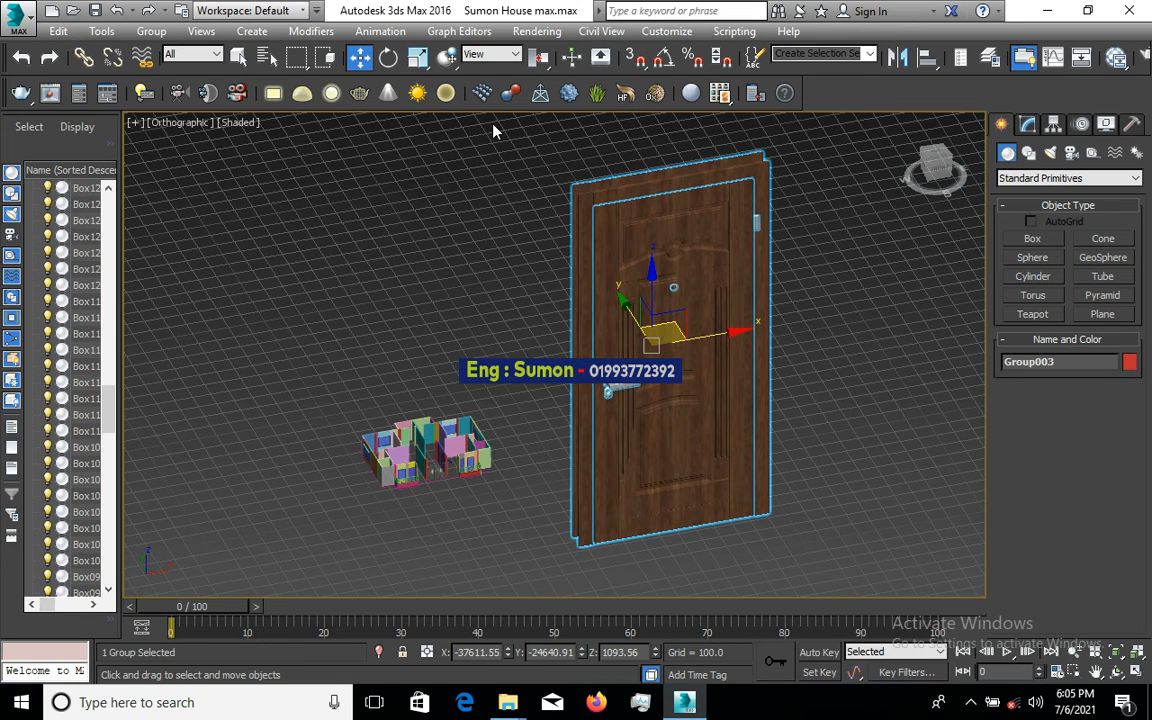
# - Scale the door group down uniformly, then shrink it across X and Z
pyautogui.press('r')
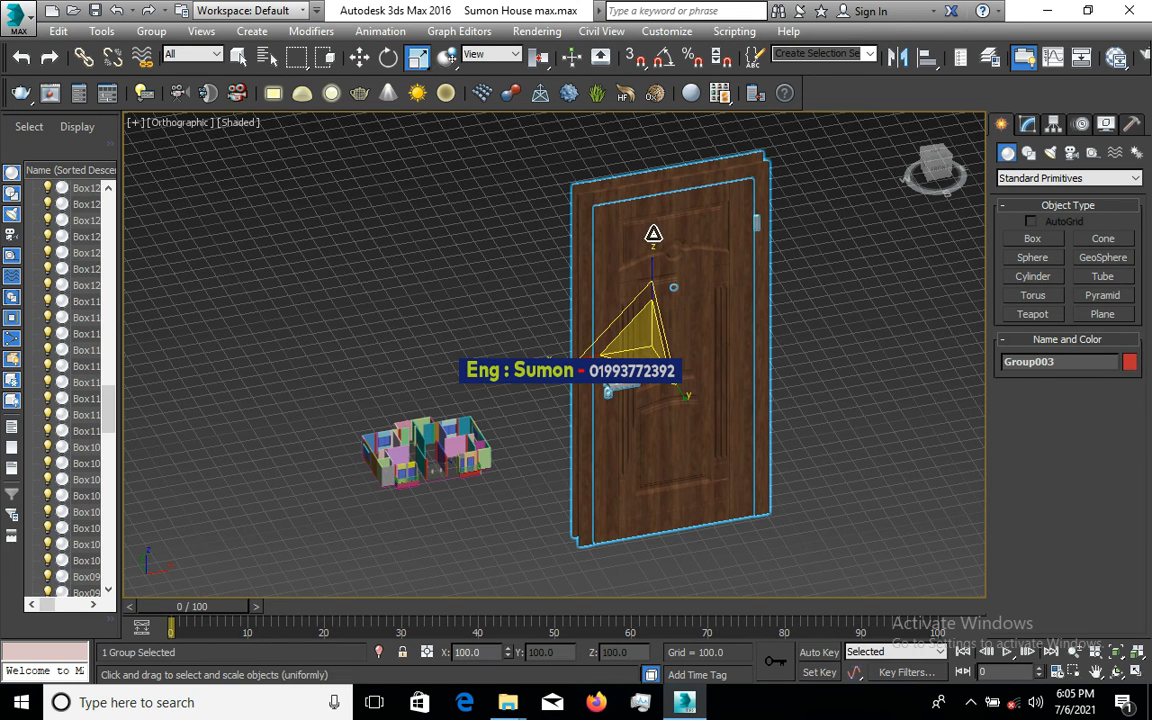
pyautogui.moveTo(650, 229); pyautogui.dragTo(611, 415)
pyautogui.scroll(4, 674, 257)
pyautogui.scroll(-2, 668, 315)
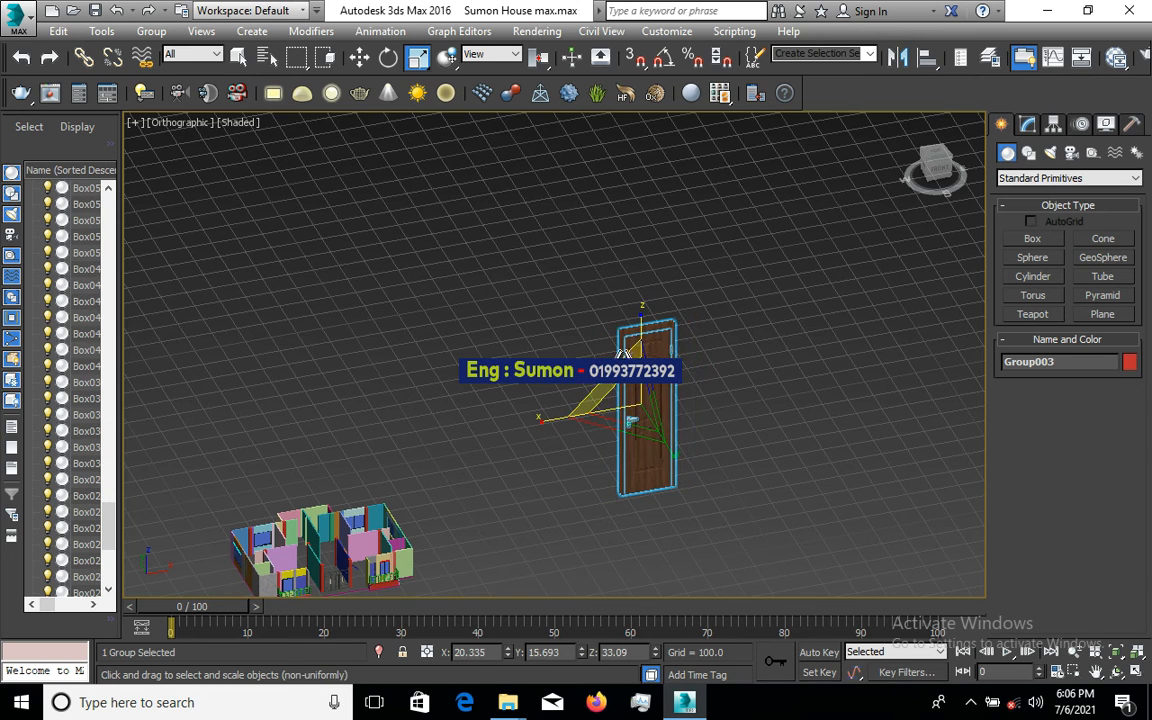
pyautogui.moveTo(635, 344); pyautogui.dragTo(645, 420)
pyautogui.scroll(3, 645, 405)
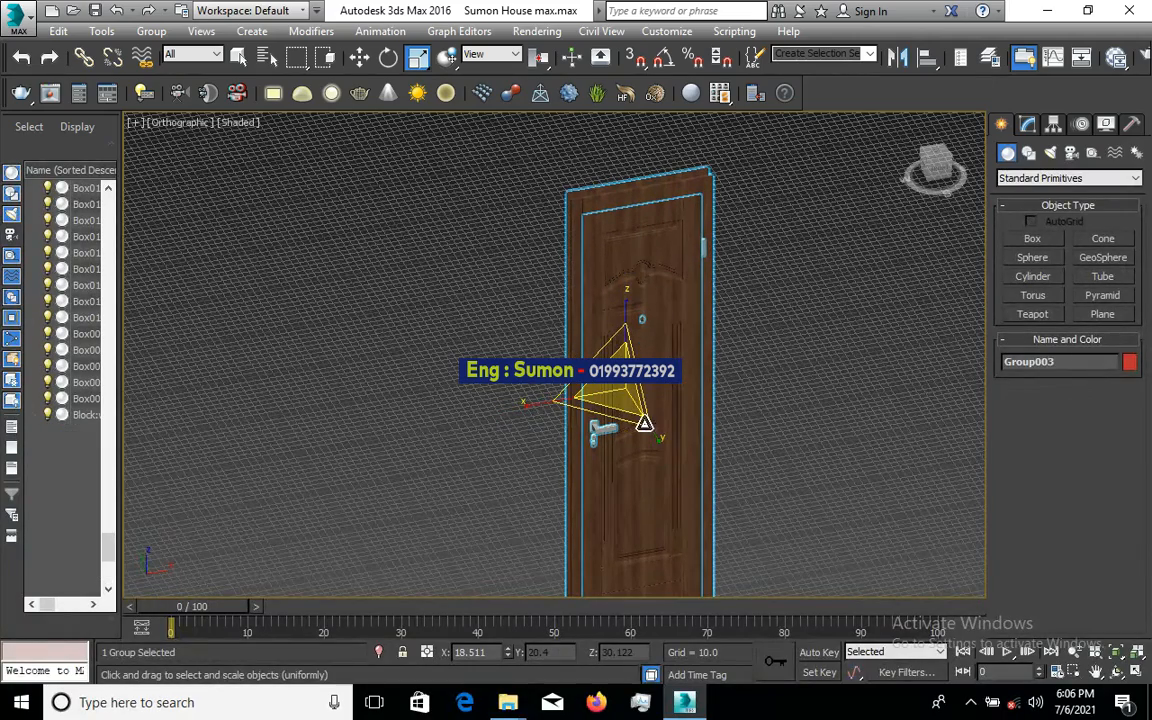
# - Shrink the reselected door to about half size, squashing its height and narrowing X
pyautogui.click(541, 403)
pyautogui.click(590, 400)
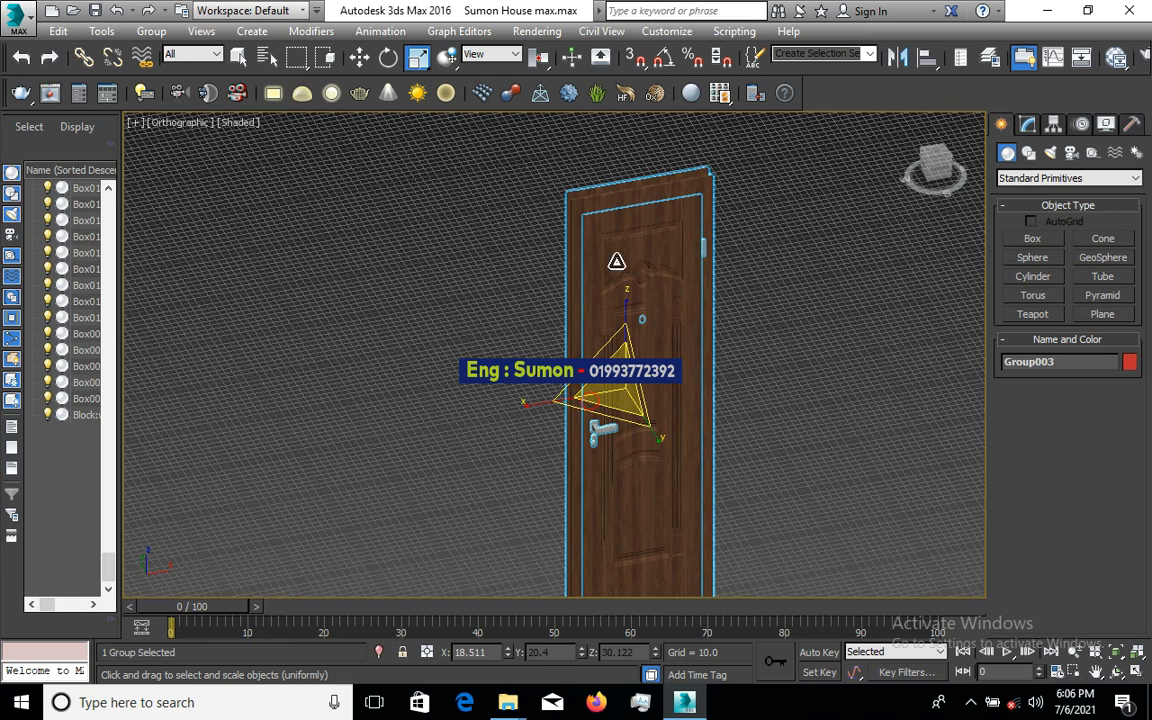
pyautogui.moveTo(622, 195); pyautogui.dragTo(622, 282)
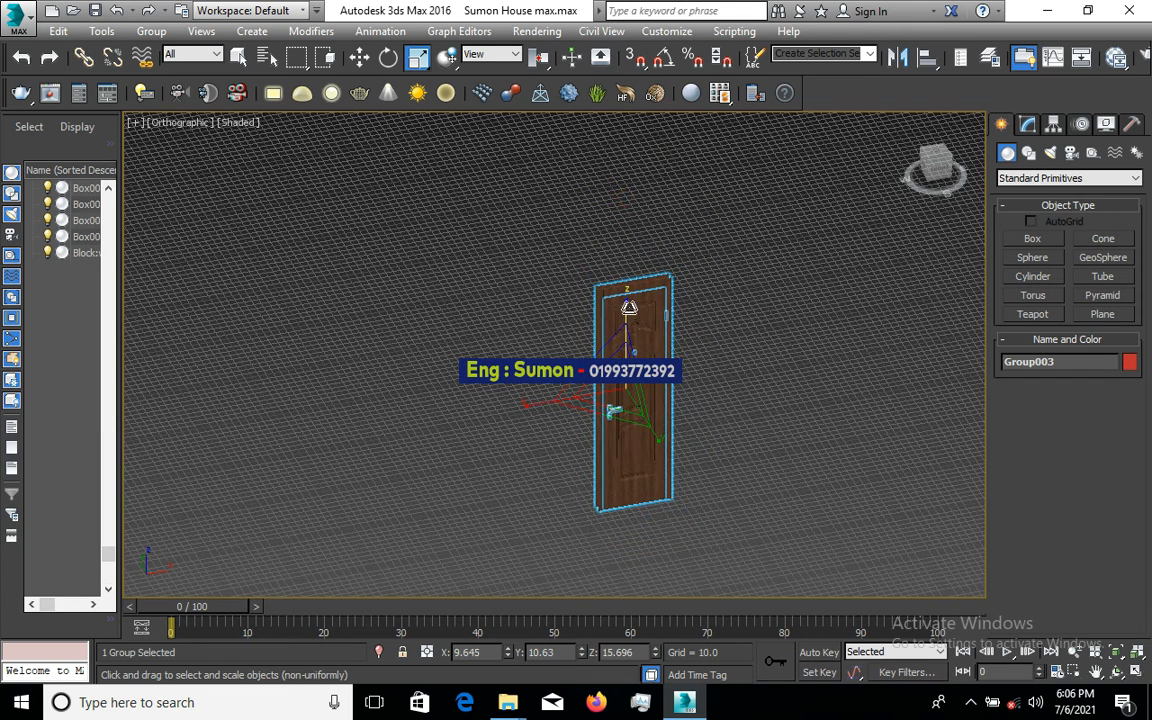
pyautogui.moveTo(627, 326); pyautogui.dragTo(629, 345)
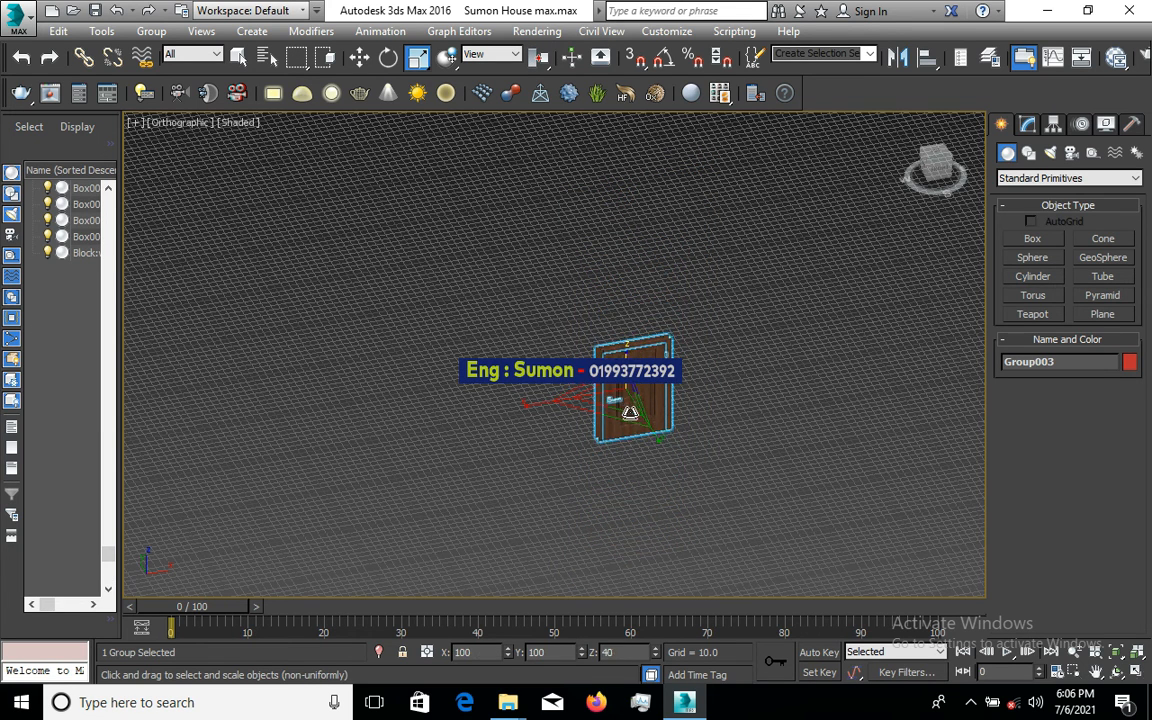
pyautogui.scroll(5, 650, 412)
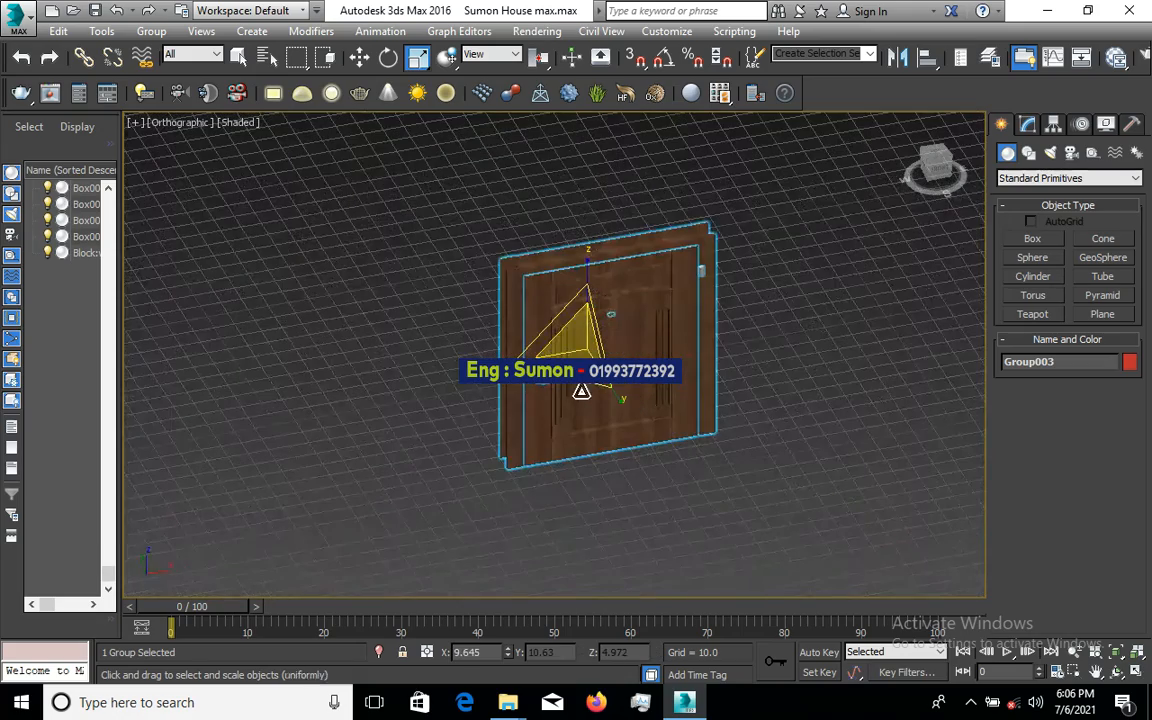
pyautogui.moveTo(494, 357); pyautogui.dragTo(597, 361)
pyautogui.scroll(-7, 695, 361)
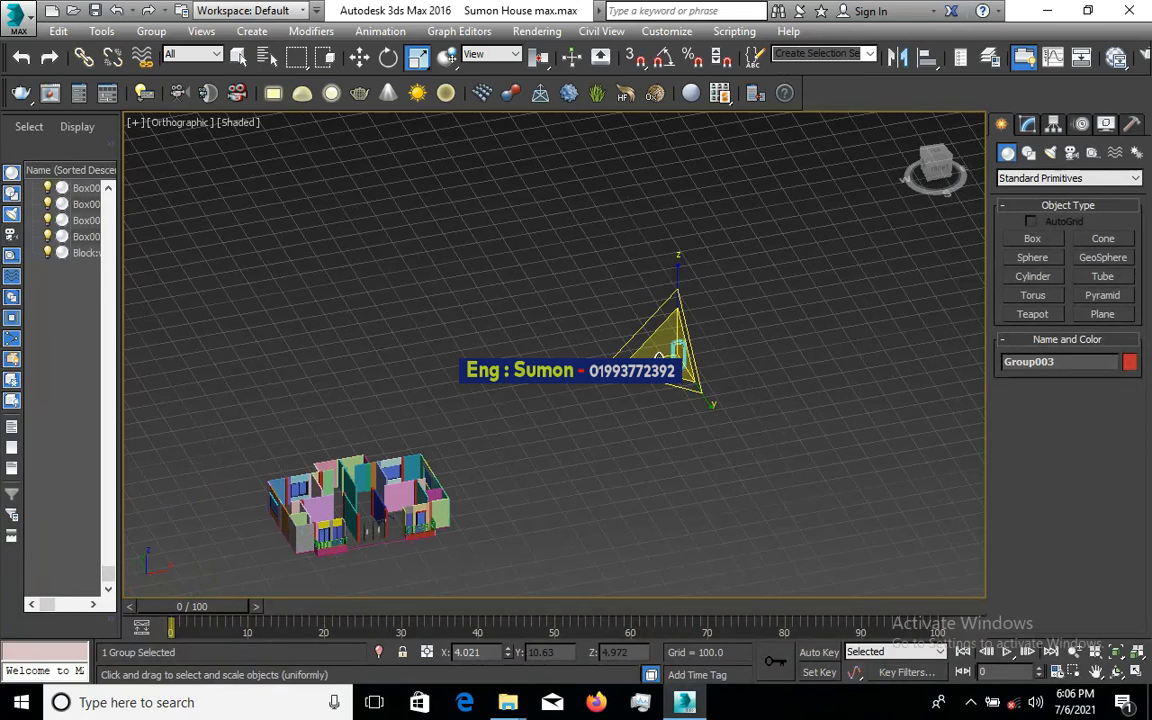
pyautogui.click(360, 60)
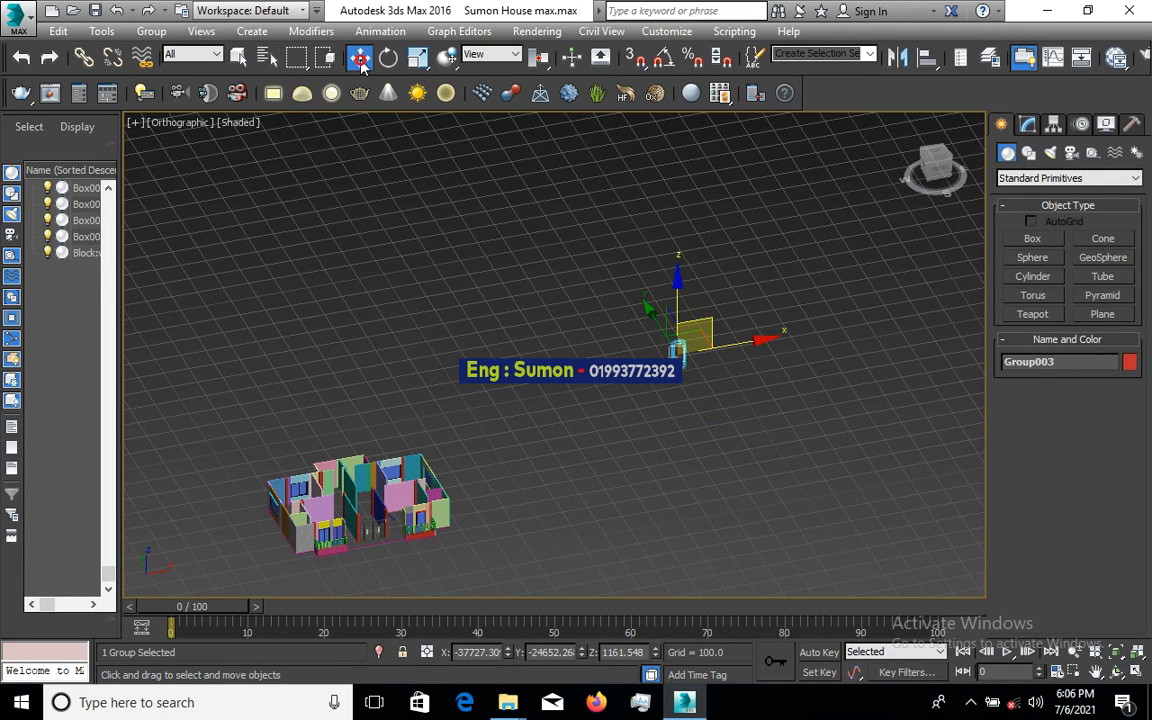
# - Move Group003 down-left to the front of the house model
pyautogui.moveTo(680, 350); pyautogui.dragTo(586, 460)
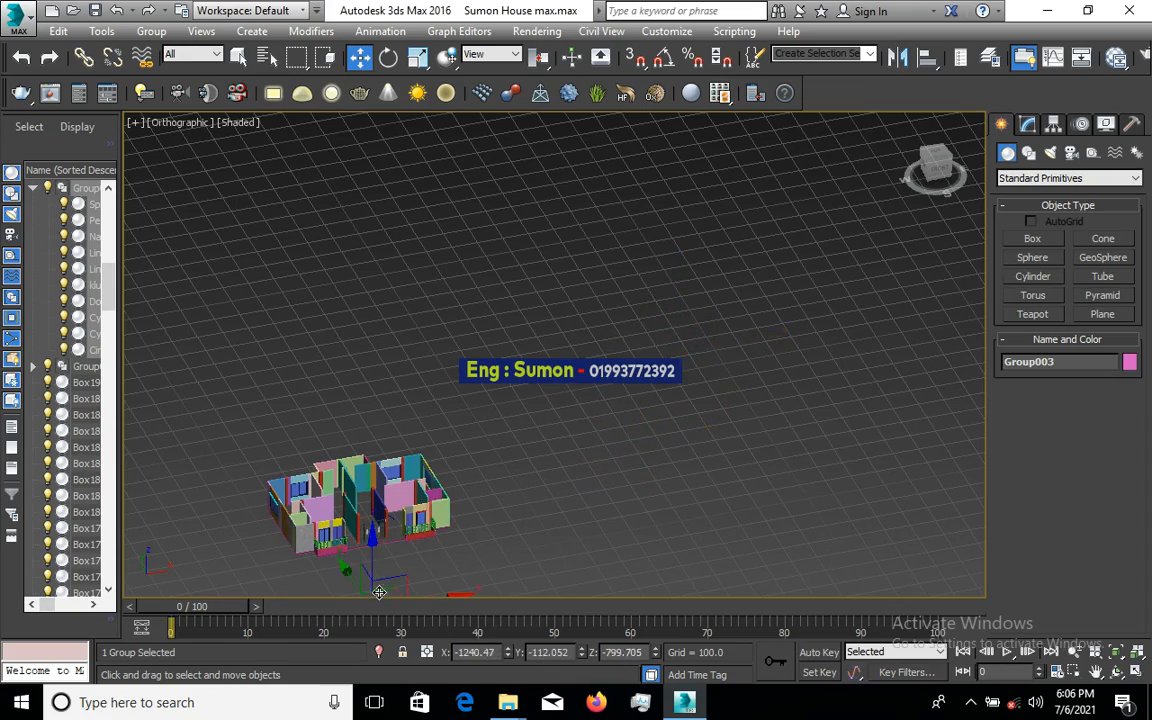
pyautogui.scroll(6, 426, 492)
pyautogui.scroll(-2, 426, 492)
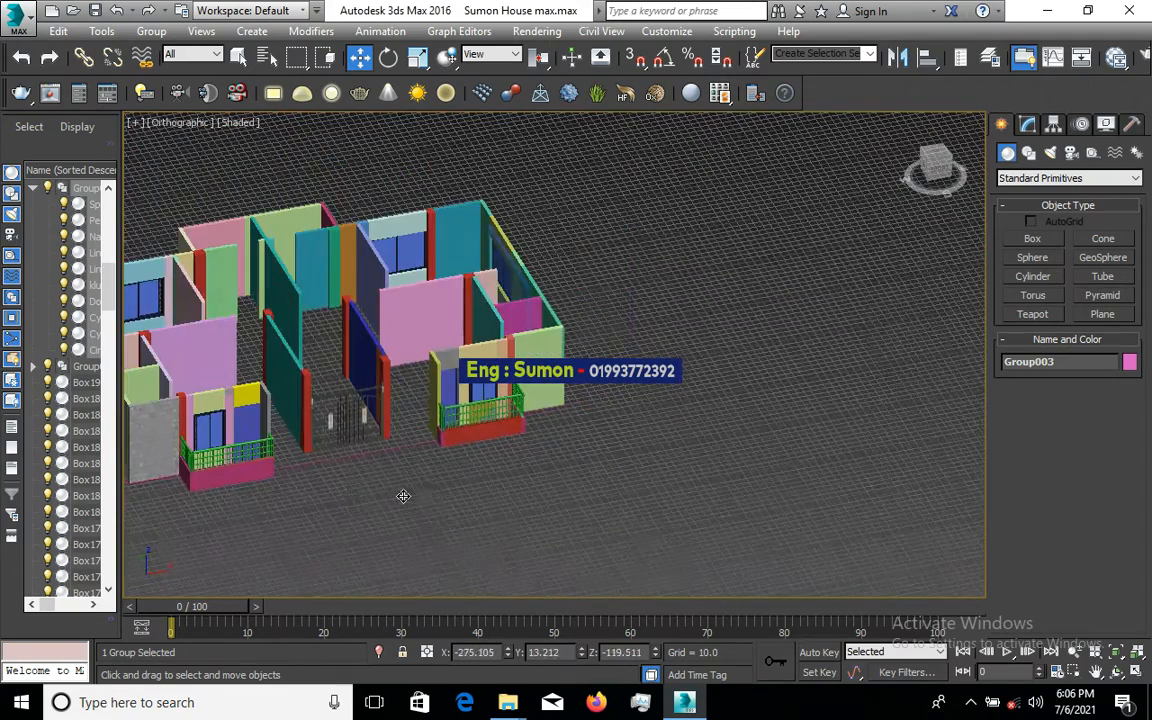
pyautogui.scroll(-3, 420, 488)
pyautogui.moveTo(457, 483); pyautogui.dragTo(336, 632)
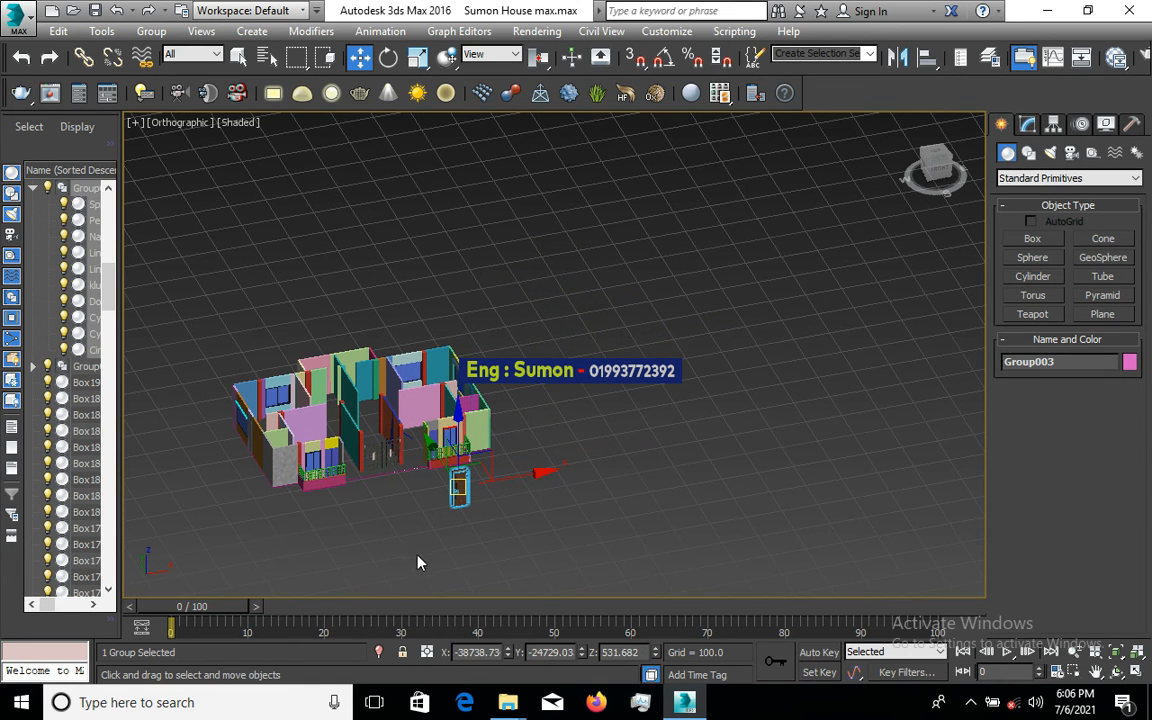
pyautogui.scroll(10, 440, 510)
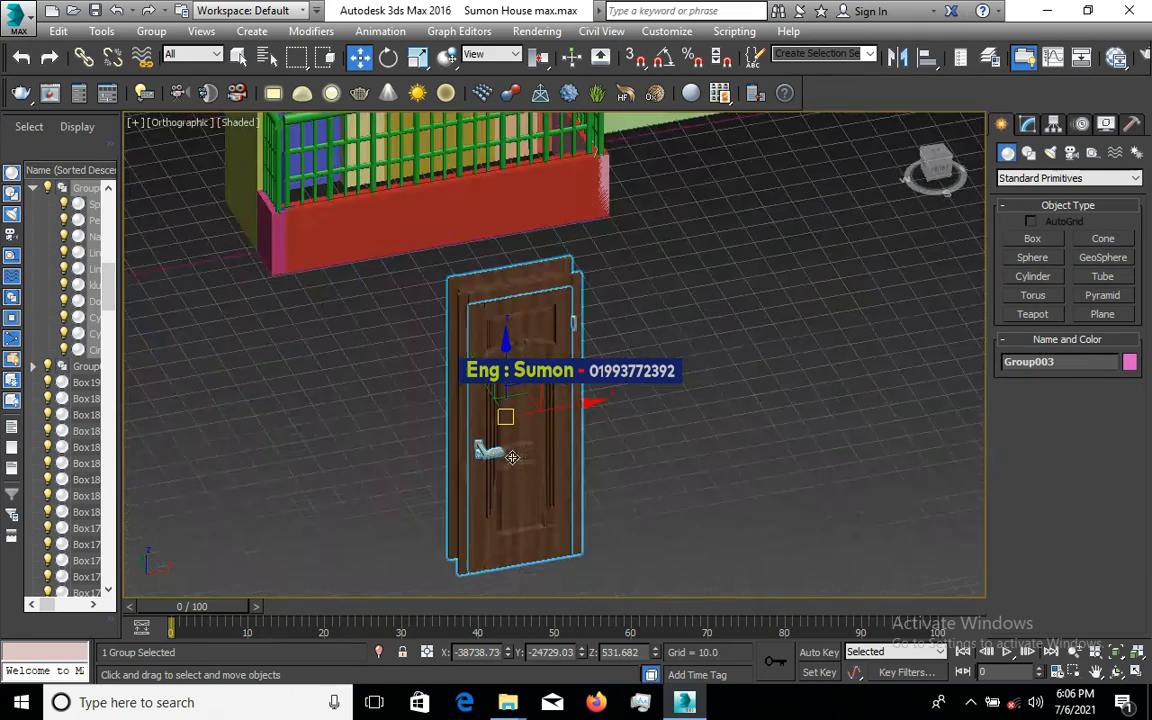
pyautogui.scroll(3, 512, 457)
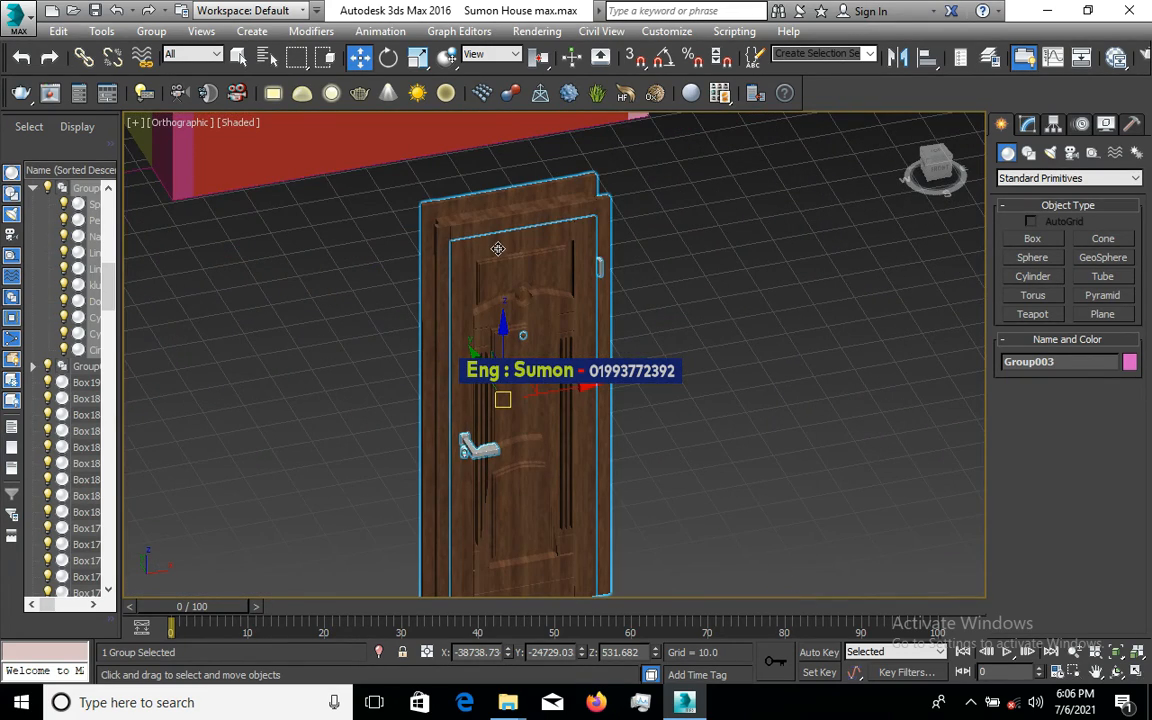
# - Check the door's placement and nudge it left to X -38742.85
pyautogui.keyDown('alt'); pyautogui.moveTo(498, 248); pyautogui.dragTo(539, 258, button='middle'); pyautogui.keyUp('alt')
pyautogui.scroll(-5, 578, 342)
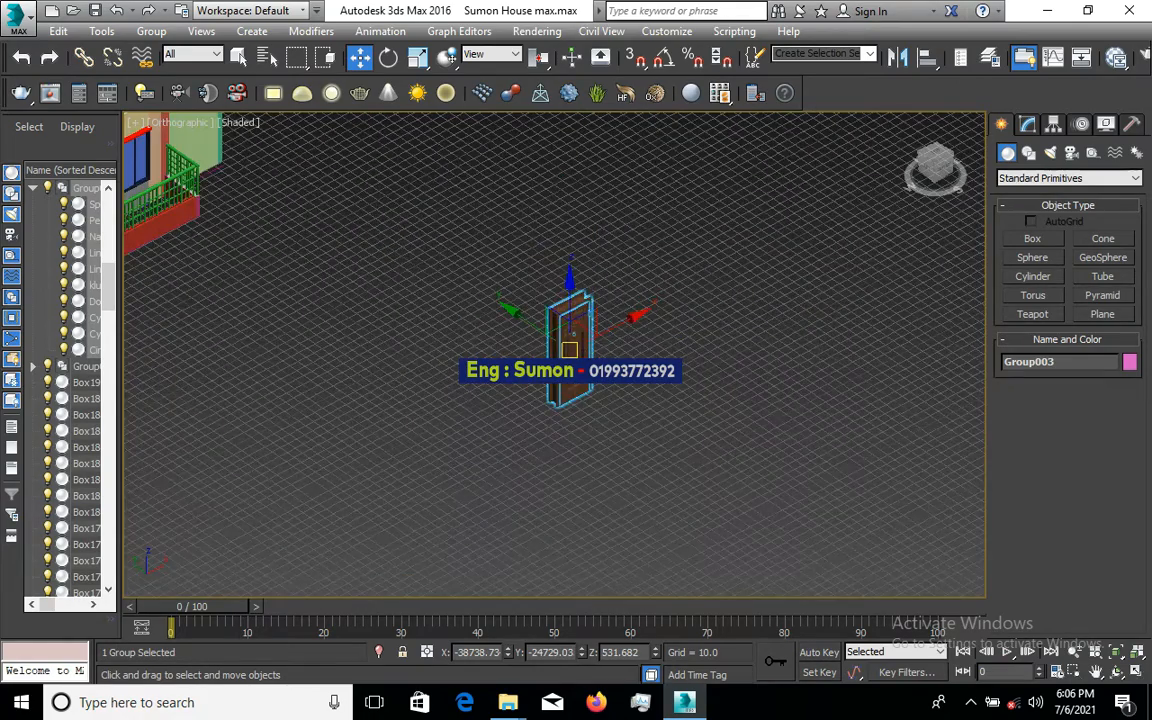
pyautogui.scroll(5, 578, 342)
pyautogui.scroll(2, 578, 342)
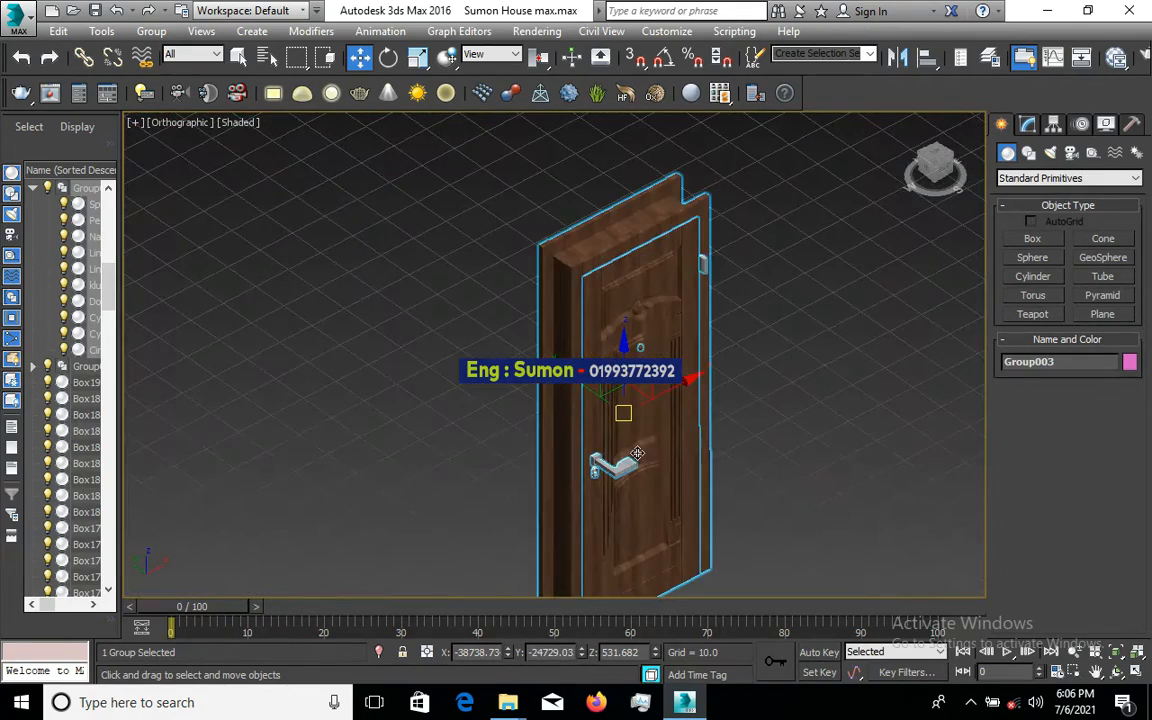
pyautogui.scroll(2, 637, 453)
pyautogui.scroll(-2, 560, 350)
pyautogui.scroll(3, 642, 276)
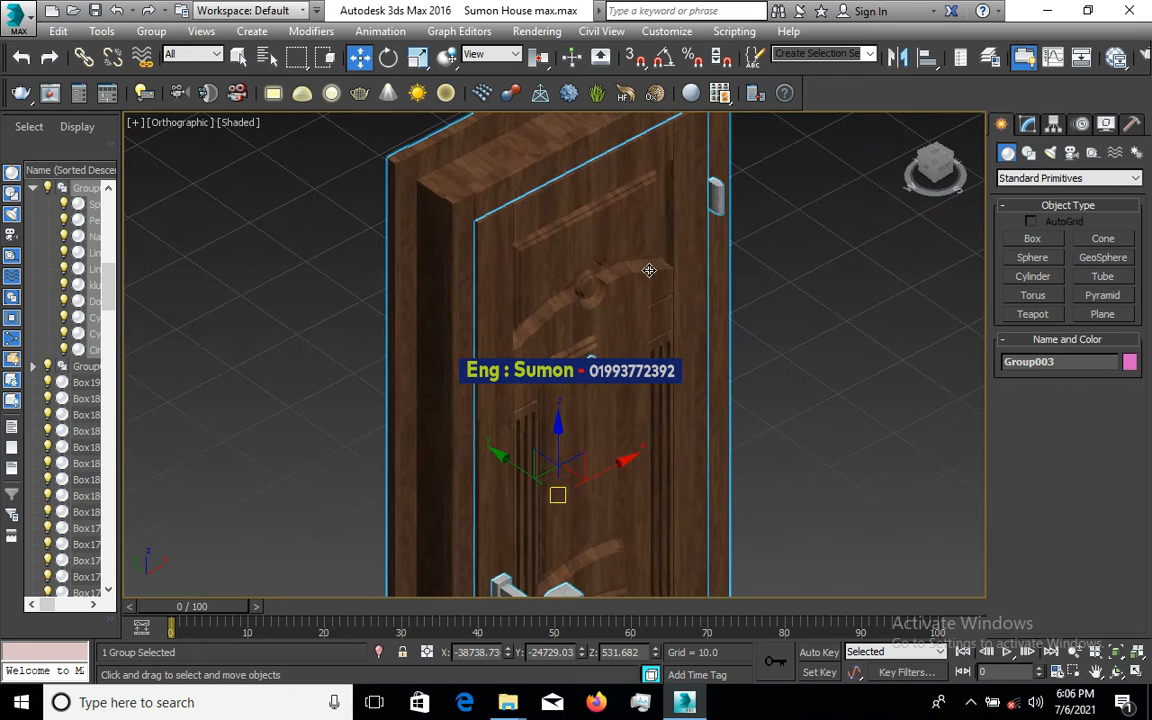
pyautogui.scroll(-2, 540, 350)
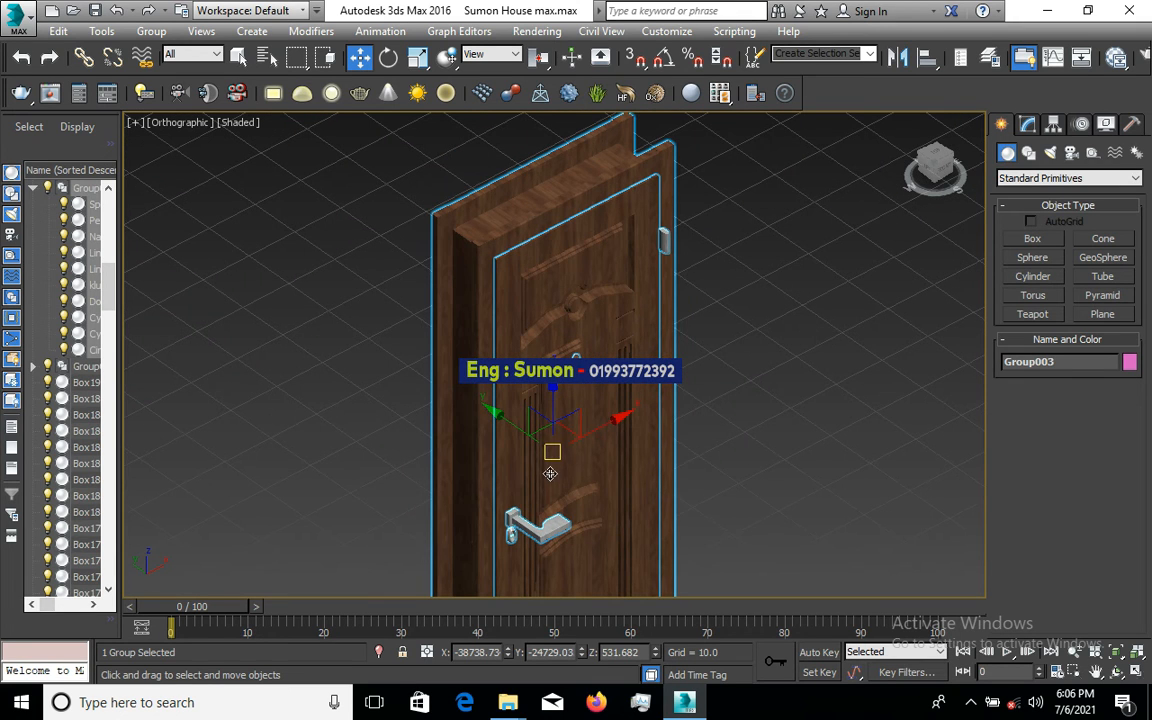
pyautogui.moveTo(615, 422); pyautogui.dragTo(593, 424)
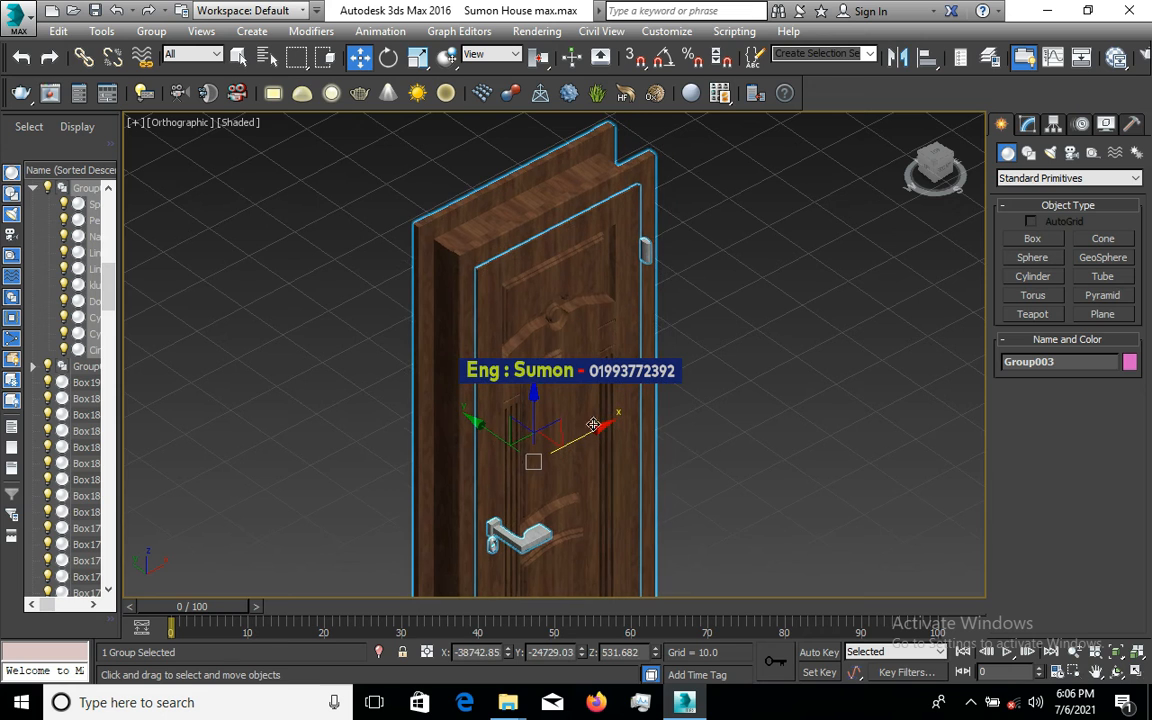
# - Scale the door group thinner, orbiting to check it edge-on and from the front
pyautogui.click(418, 57)
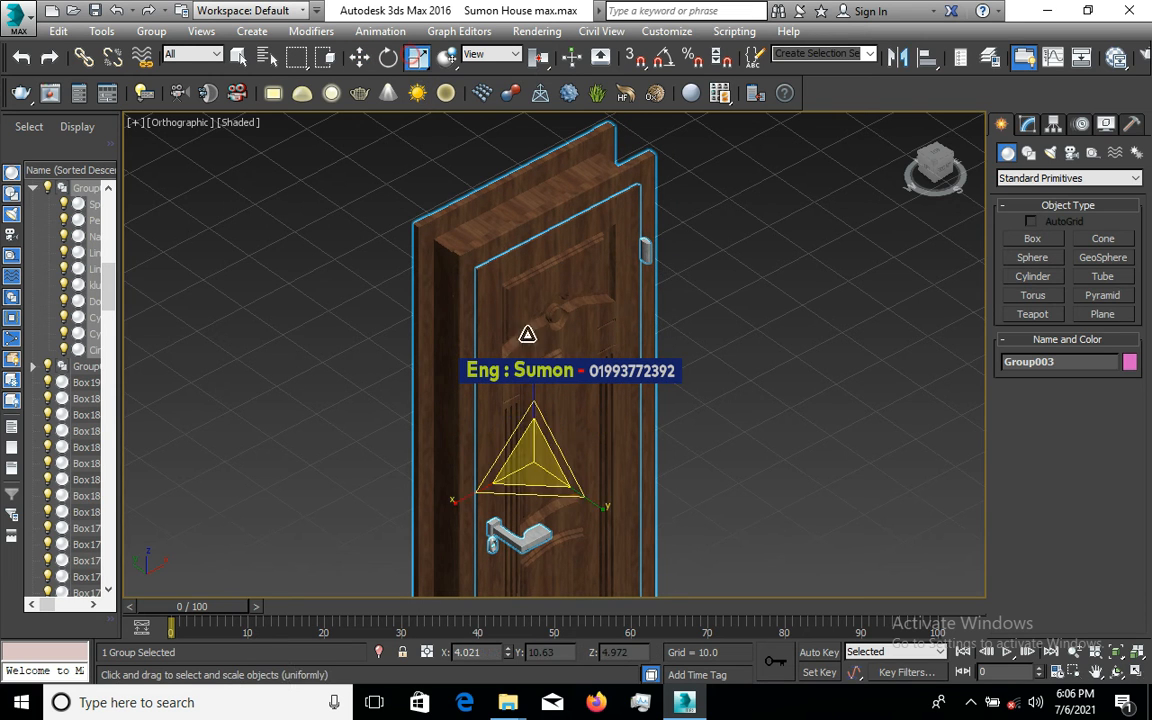
pyautogui.moveTo(574, 481); pyautogui.dragTo(478, 430)
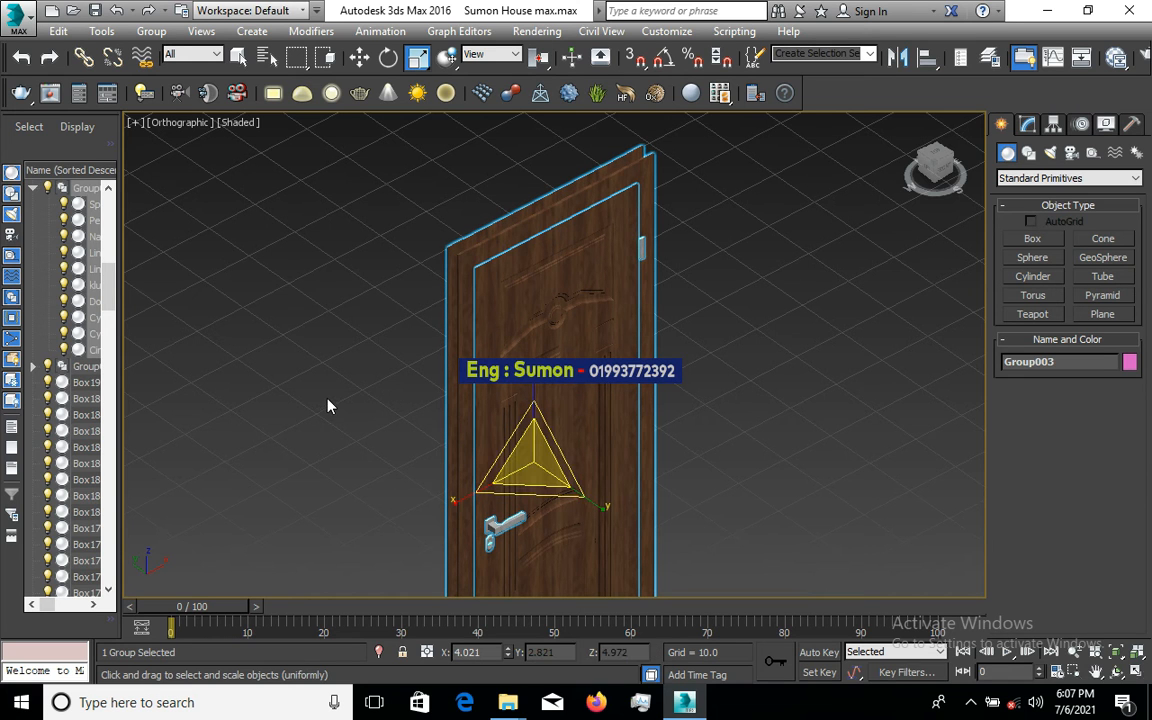
pyautogui.keyDown('alt'); pyautogui.moveTo(329, 406); pyautogui.dragTo(411, 445, button='middle'); pyautogui.keyUp('alt')
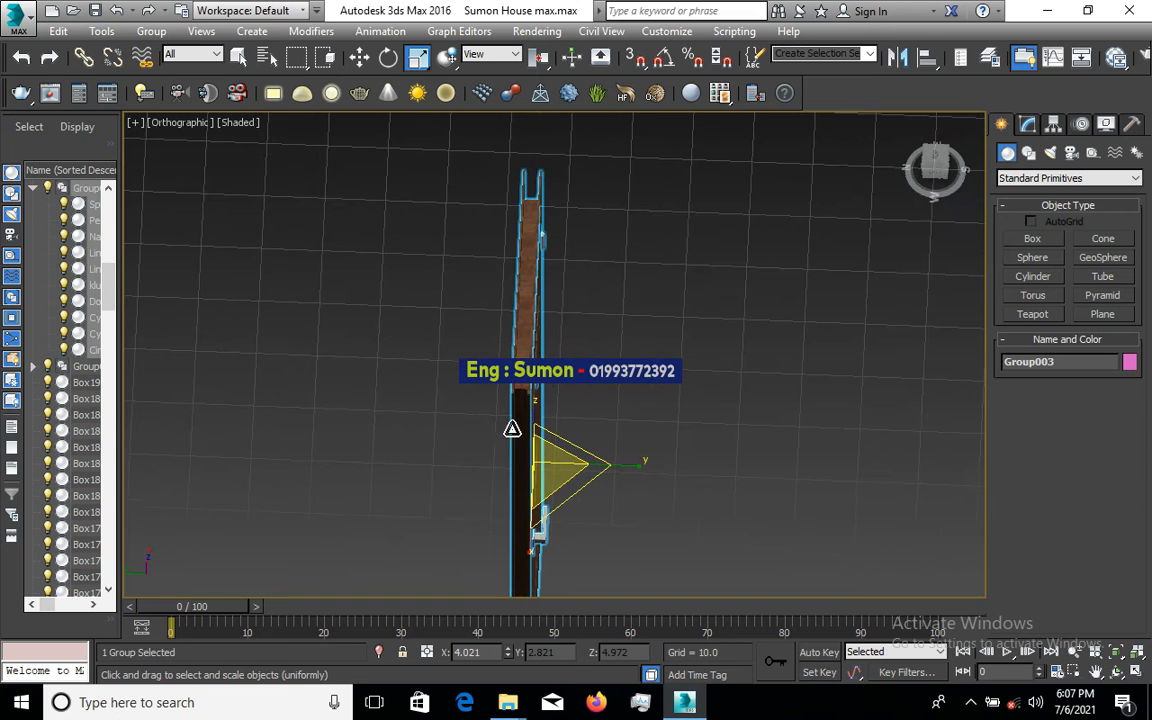
pyautogui.scroll(5, 511, 428)
pyautogui.scroll(-2, 465, 396)
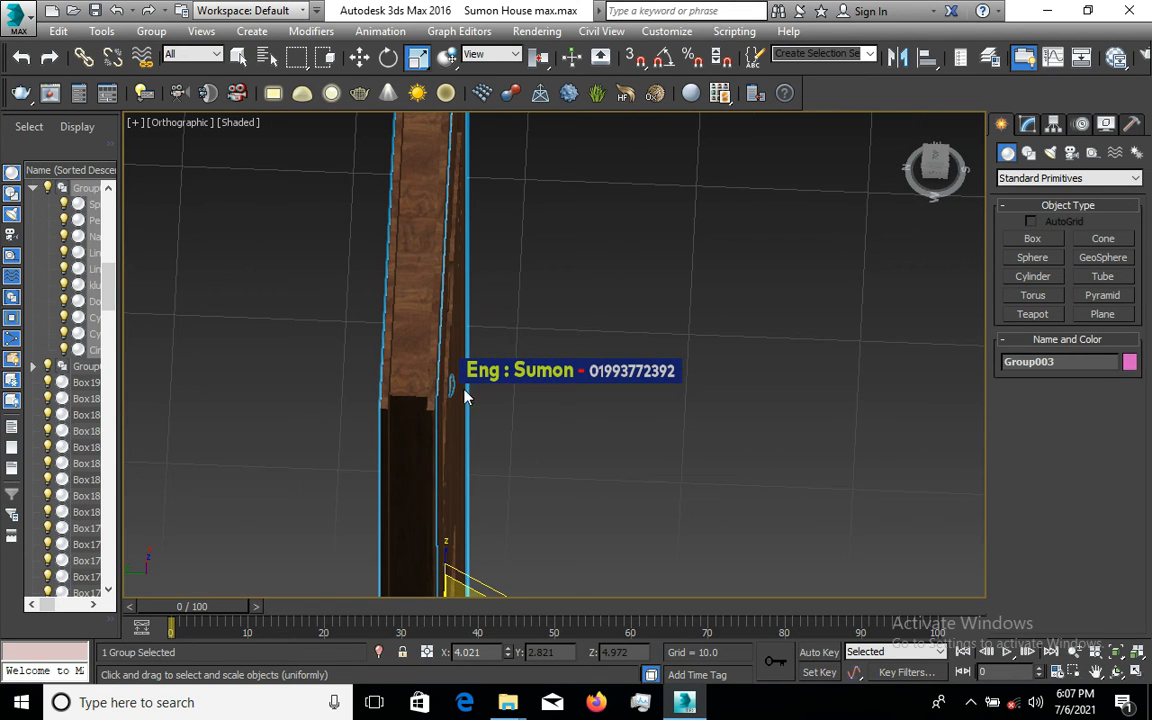
pyautogui.keyDown('alt'); pyautogui.moveTo(421, 436); pyautogui.dragTo(385, 428, button='middle'); pyautogui.keyUp('alt')
pyautogui.scroll(-3, 534, 311)
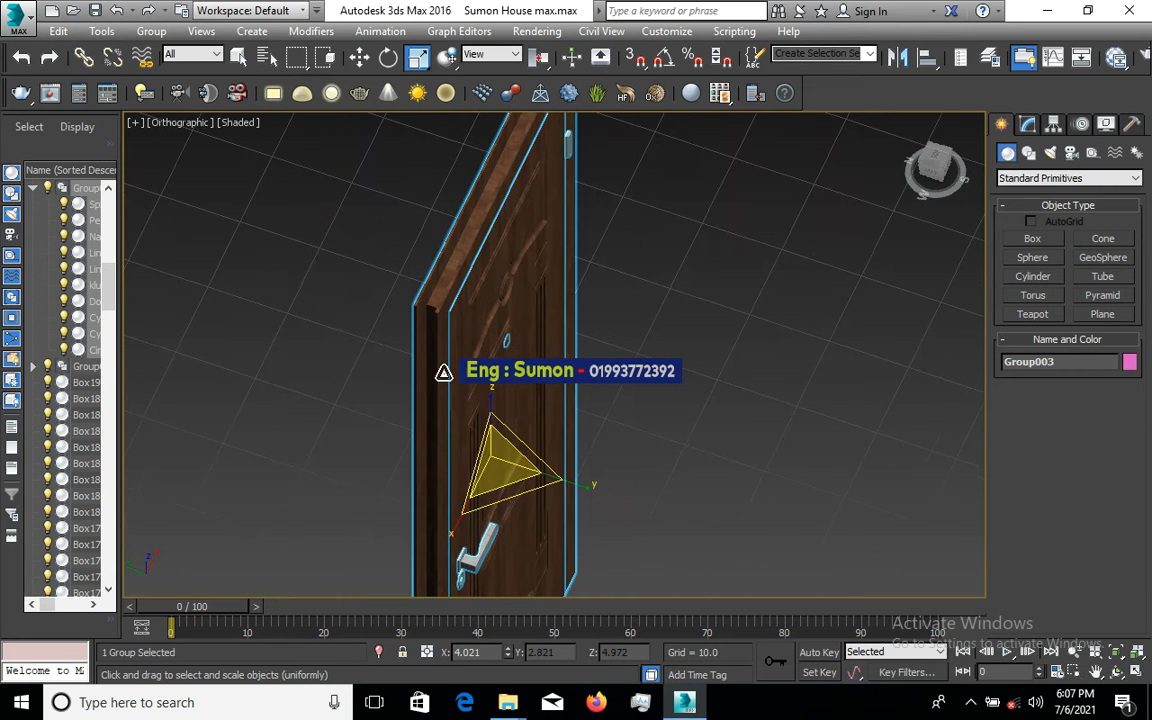
# - Widen the door along Y from 2.821 to 3.474 and zoom to frame it
pyautogui.moveTo(586, 481); pyautogui.dragTo(597, 489)
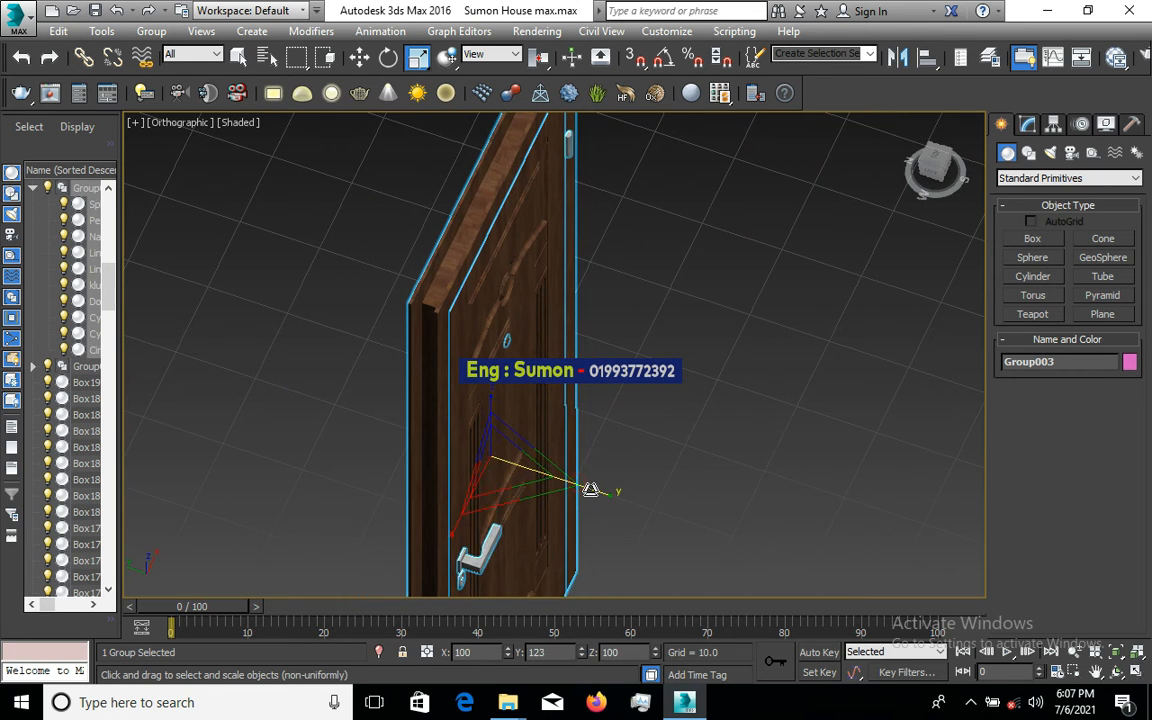
pyautogui.scroll(-8, 595, 416)
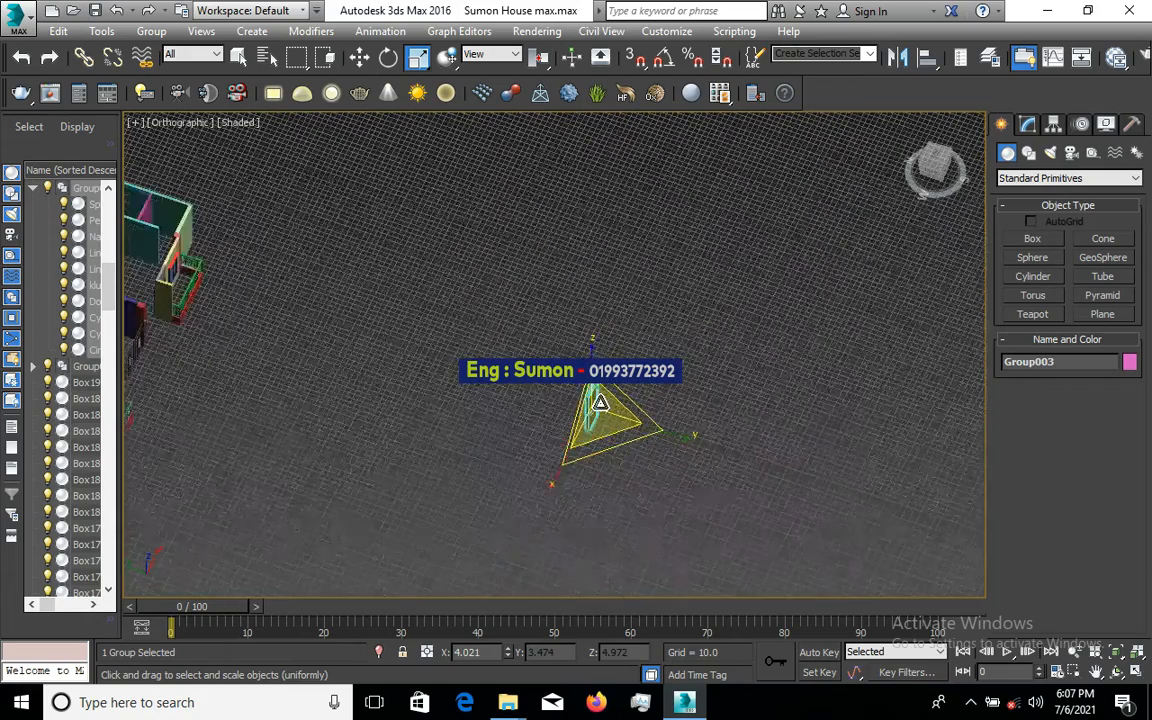
pyautogui.scroll(5, 604, 443)
pyautogui.scroll(-7, 621, 429)
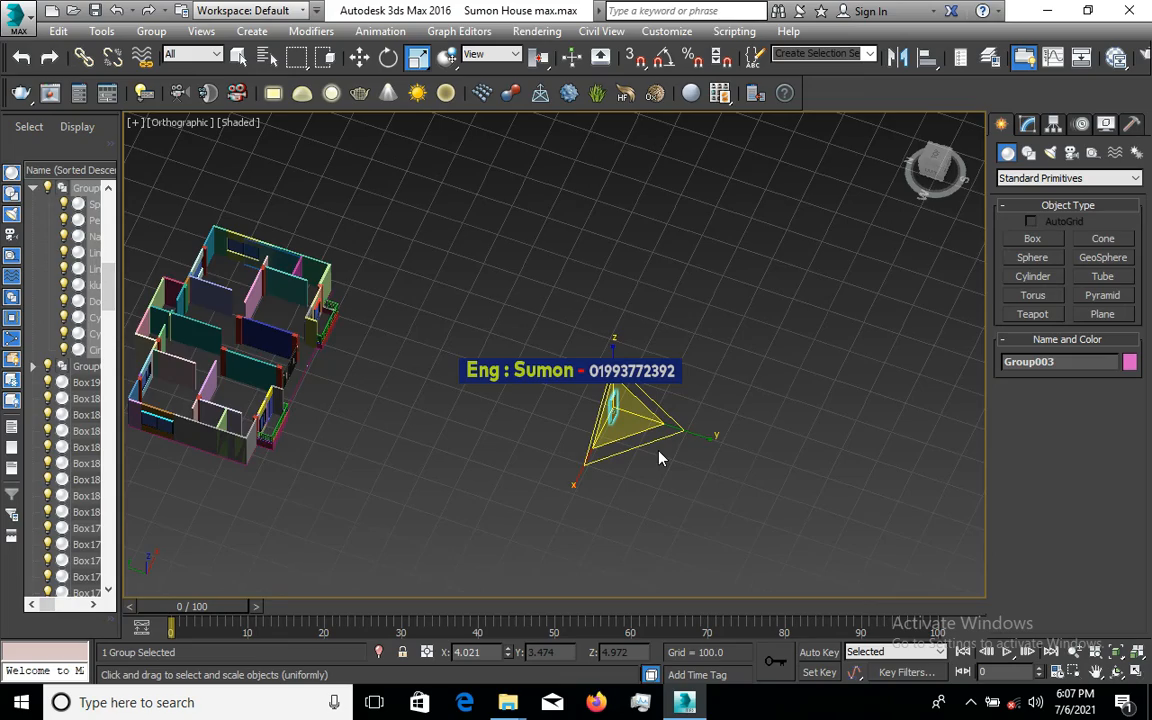
pyautogui.keyDown('alt'); pyautogui.moveTo(658, 458); pyautogui.dragTo(585, 447, button='middle'); pyautogui.keyUp('alt')
pyautogui.press('z')
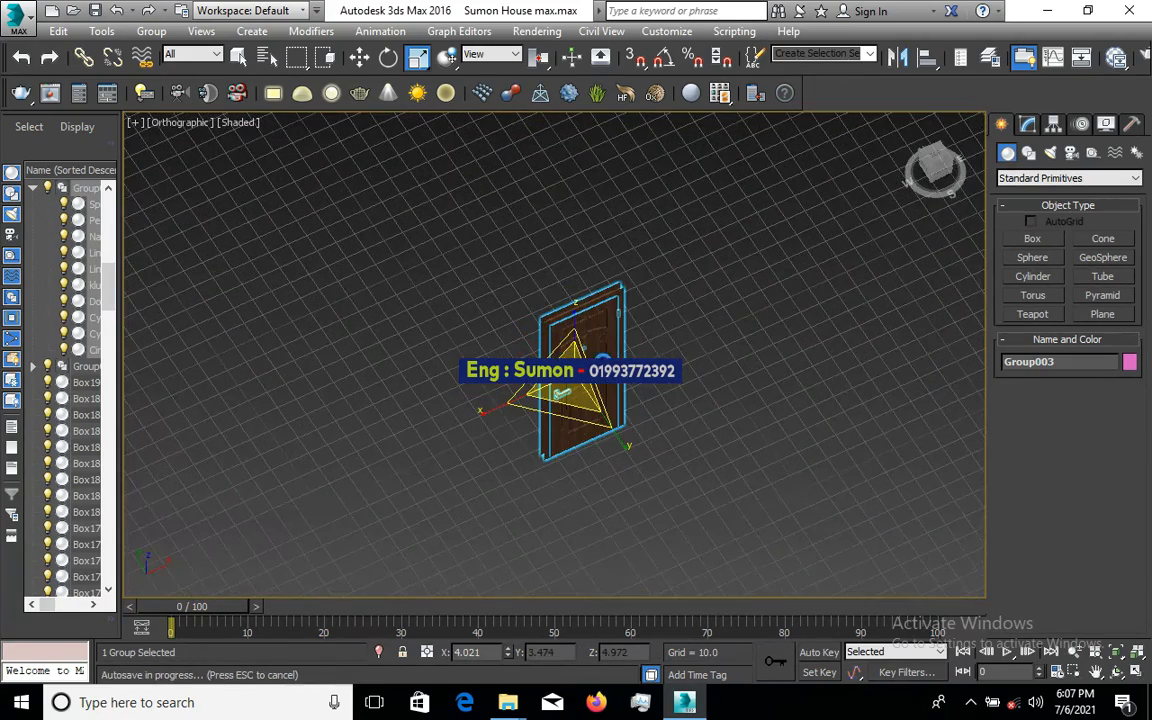
pyautogui.scroll(2, 605, 357)
pyautogui.scroll(-4, 641, 339)
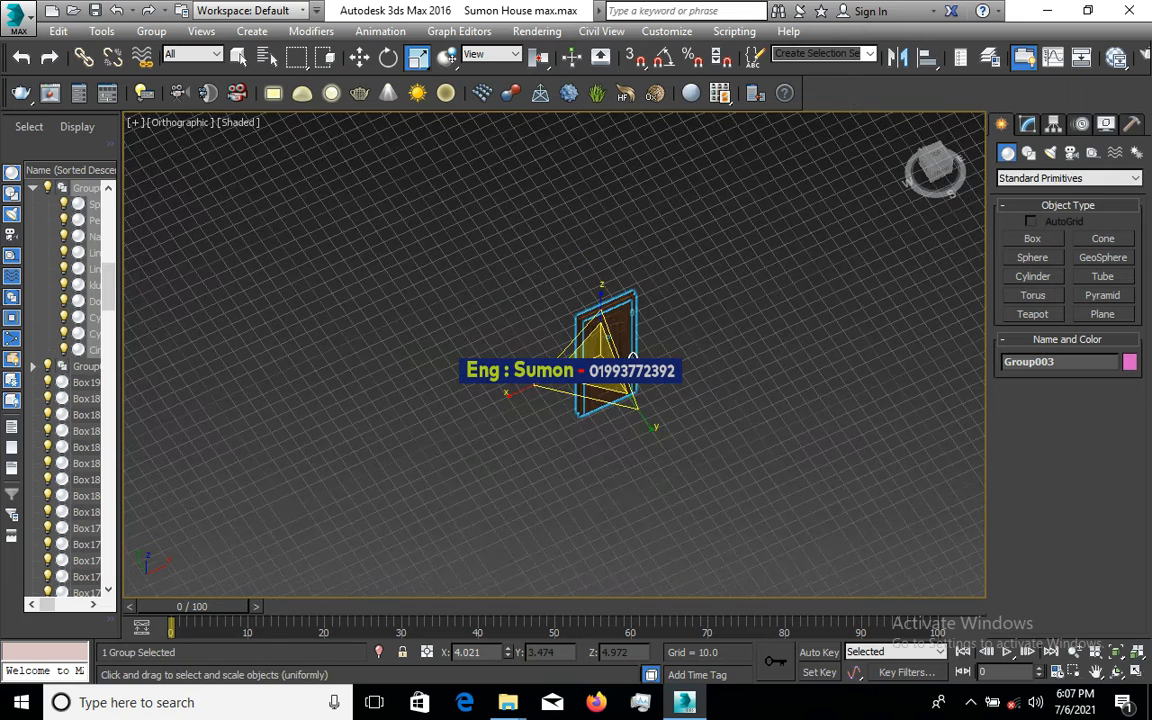
# - Drag the door group away from the centre toward the house entrance
pyautogui.click(360, 60)
pyautogui.moveTo(611, 367); pyautogui.dragTo(386, 77)
pyautogui.scroll(-7, 513, 414)
pyautogui.scroll(4, 422, 195)
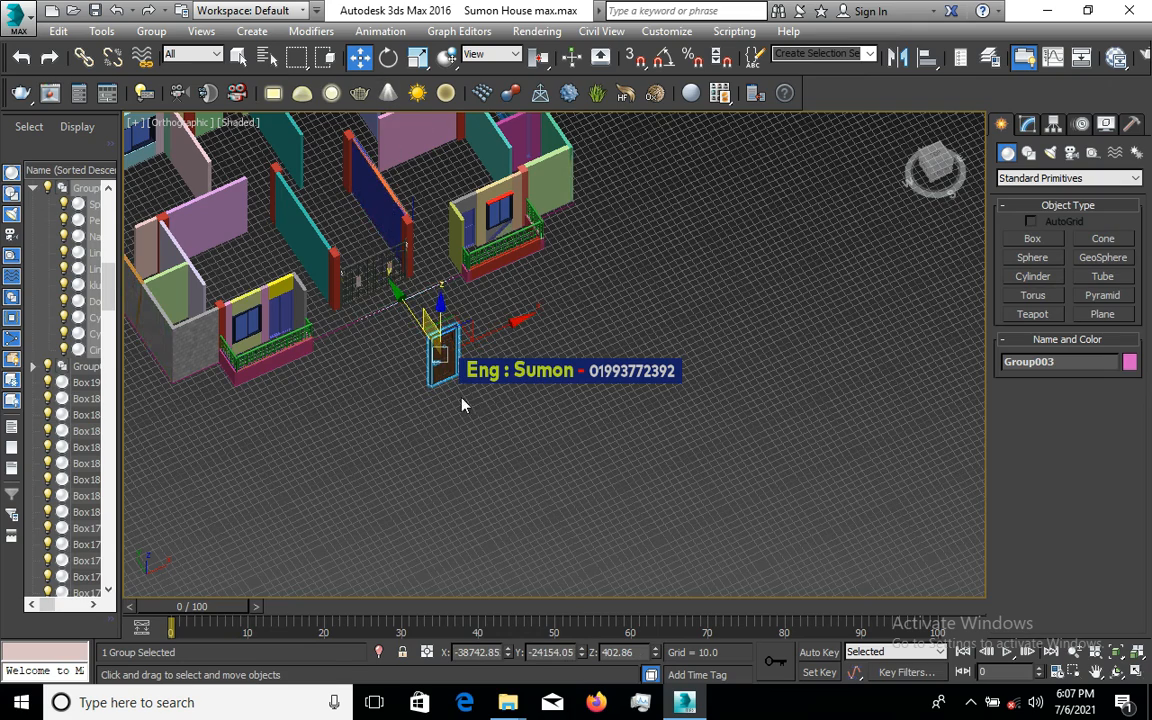
pyautogui.scroll(6, 462, 404)
# - Raise the door and nudge it into place beside the gate and red pillar
pyautogui.moveTo(572, 568); pyautogui.dragTo(542, 423)
pyautogui.scroll(-3, 575, 505)
pyautogui.scroll(2, 559, 353)
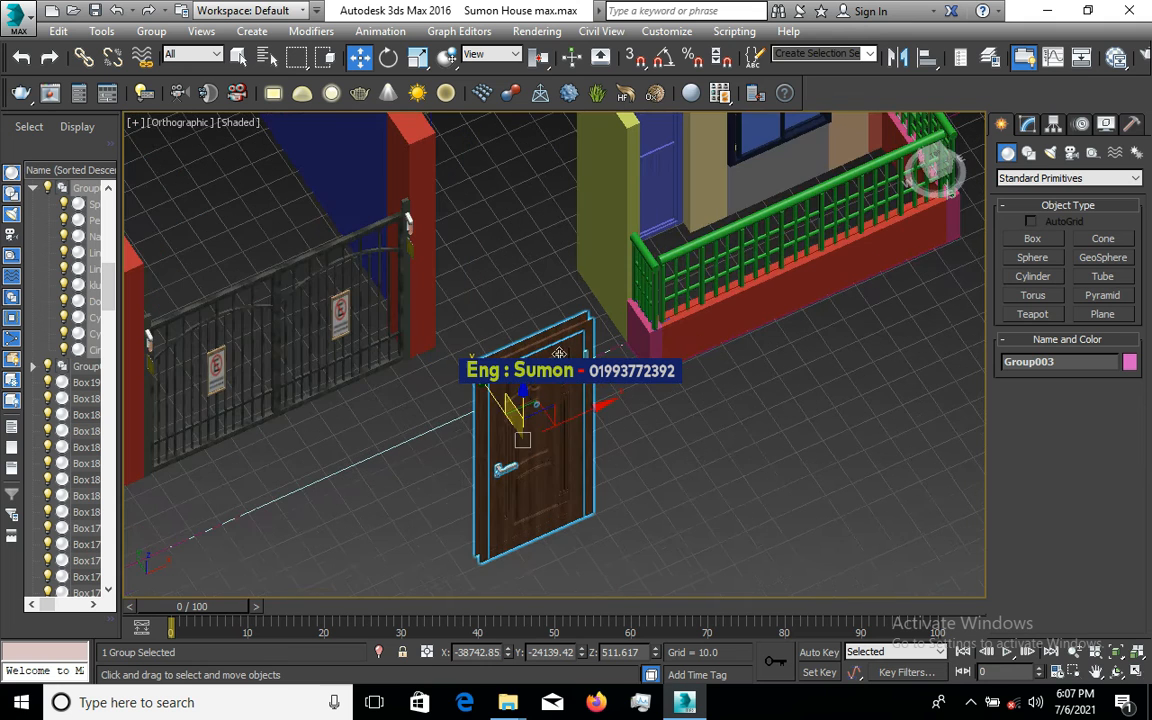
pyautogui.moveTo(542, 359); pyautogui.dragTo(544, 411)
pyautogui.scroll(-3, 488, 248)
pyautogui.scroll(3, 488, 248)
pyautogui.scroll(-3, 460, 299)
pyautogui.scroll(-4, 489, 288)
pyautogui.scroll(8, 515, 298)
pyautogui.scroll(-4, 508, 268)
pyautogui.scroll(-4, 478, 203)
# - Deselect the door beside the gate, zoom around it, and reselect Group003 with a crossing window
pyautogui.click(545, 411)
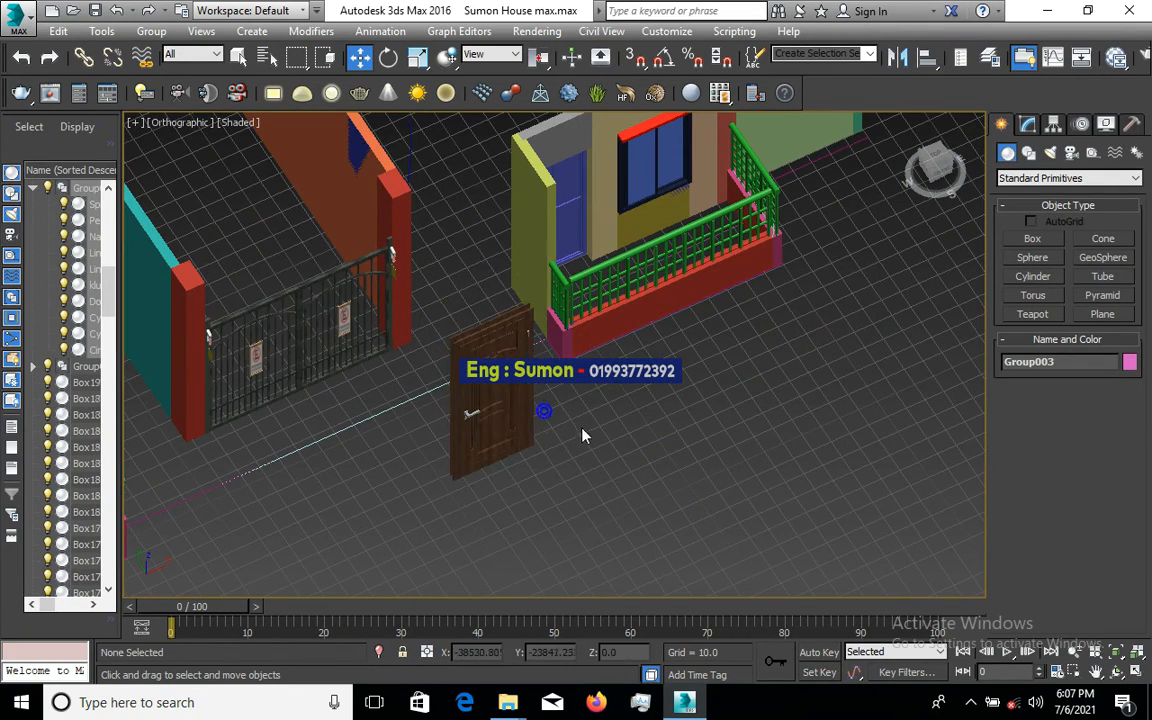
pyautogui.scroll(5, 545, 411)
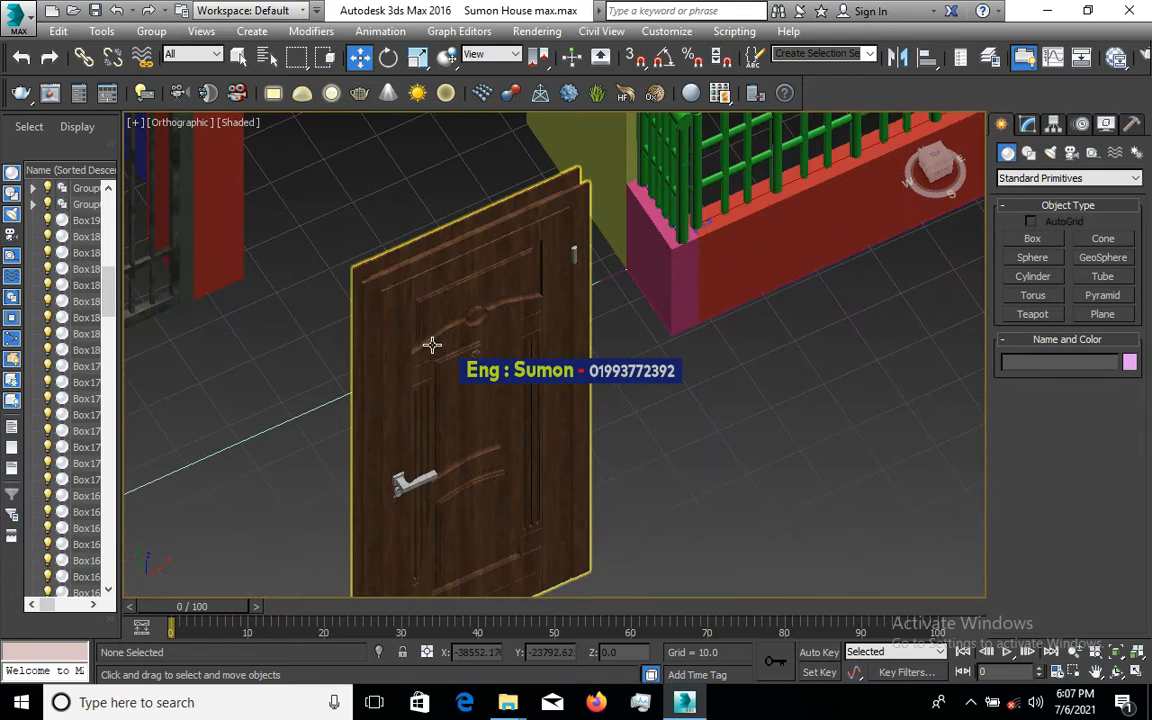
pyautogui.scroll(-4, 600, 508)
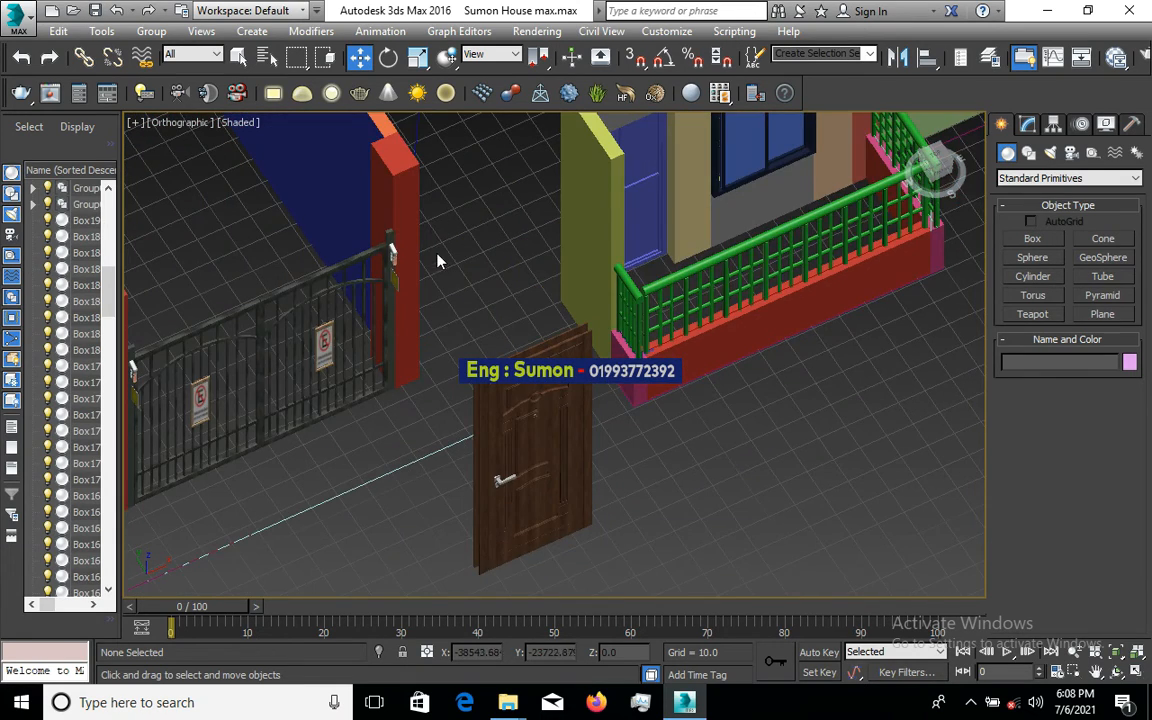
pyautogui.scroll(1, 440, 263)
pyautogui.scroll(-4, 530, 408)
pyautogui.scroll(6, 517, 383)
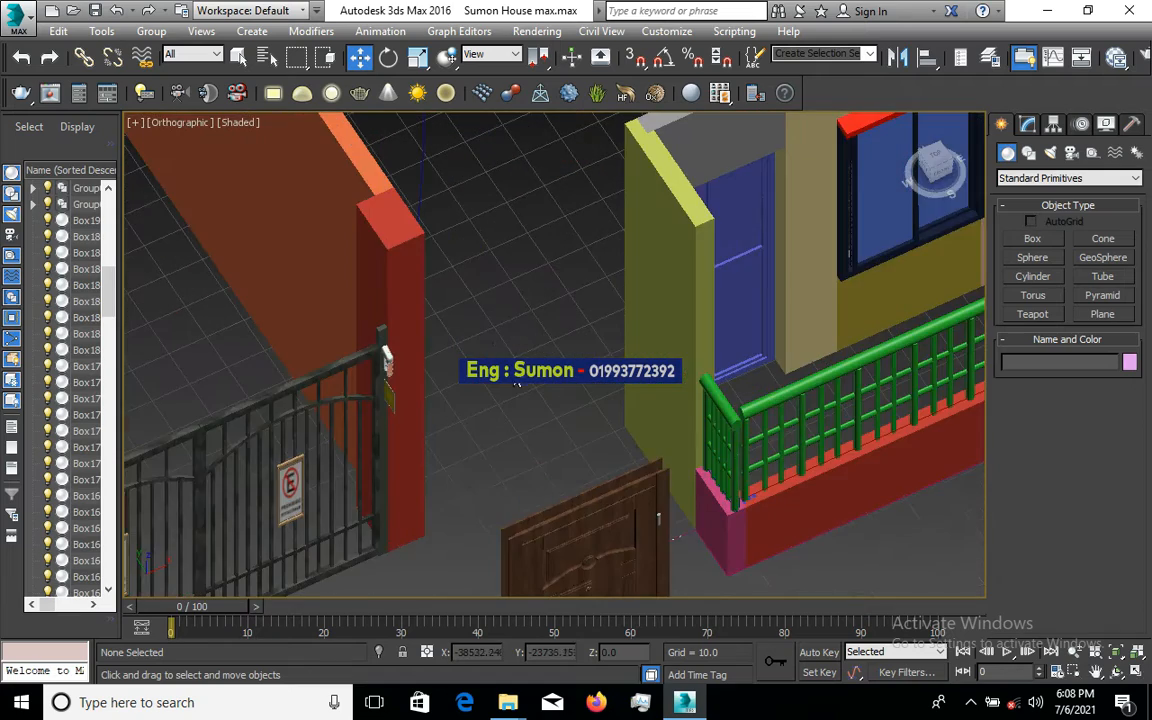
pyautogui.scroll(-3, 490, 343)
pyautogui.scroll(3, 482, 429)
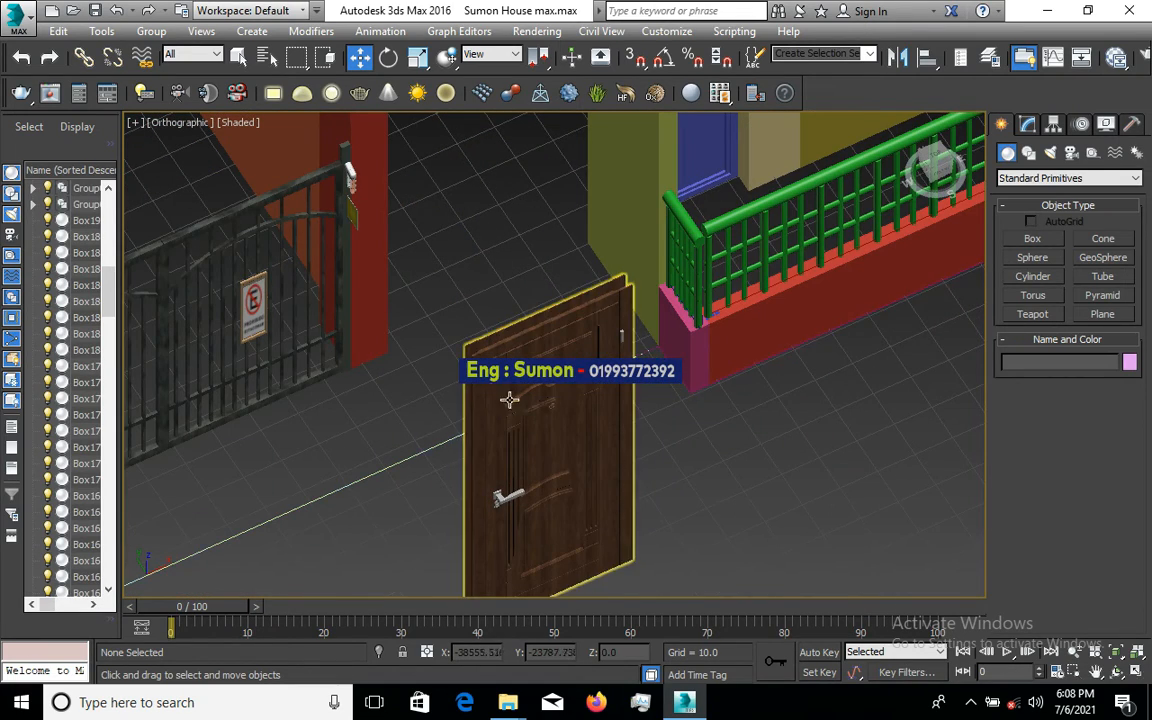
pyautogui.scroll(-2, 533, 419)
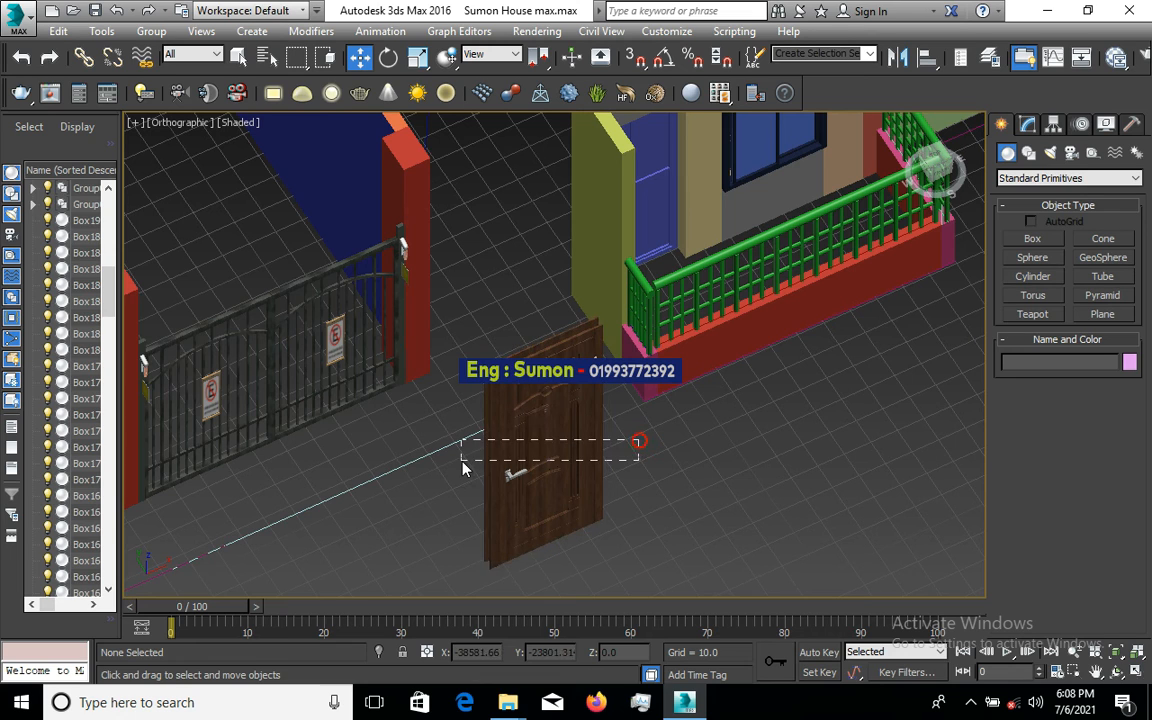
pyautogui.moveTo(463, 467); pyautogui.dragTo(463, 467)
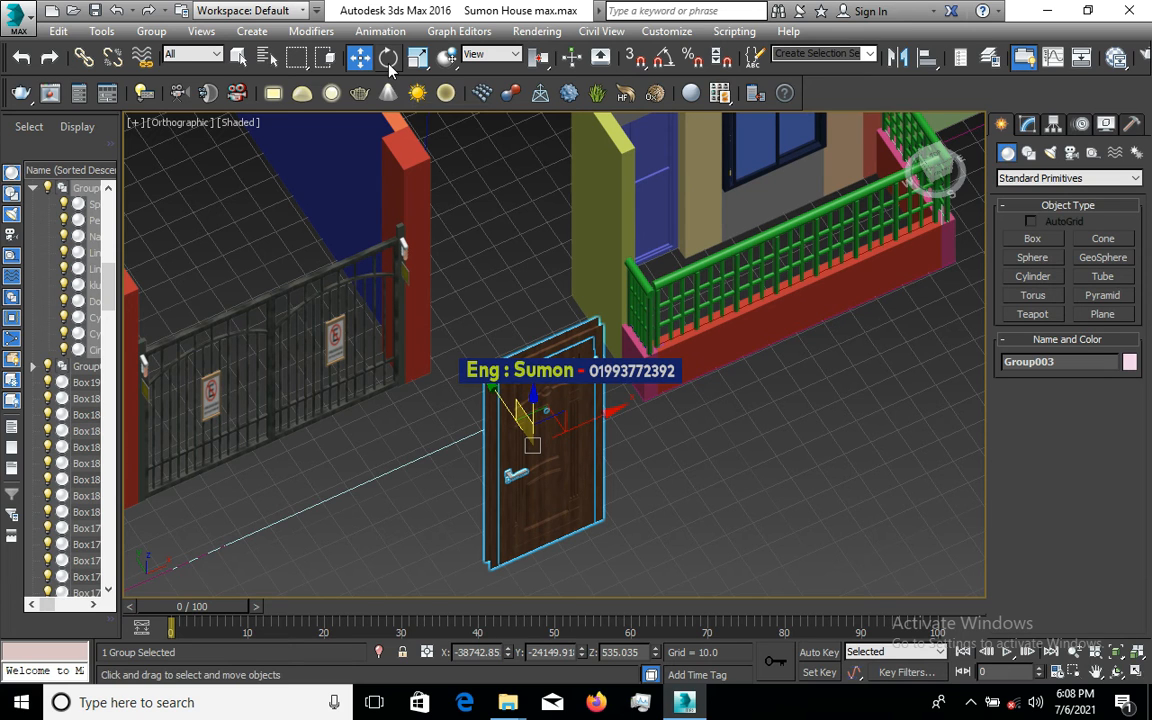
# - Rotate Group003 about -0.6° around its Z axis, then return to Select and Move
pyautogui.click(389, 60)
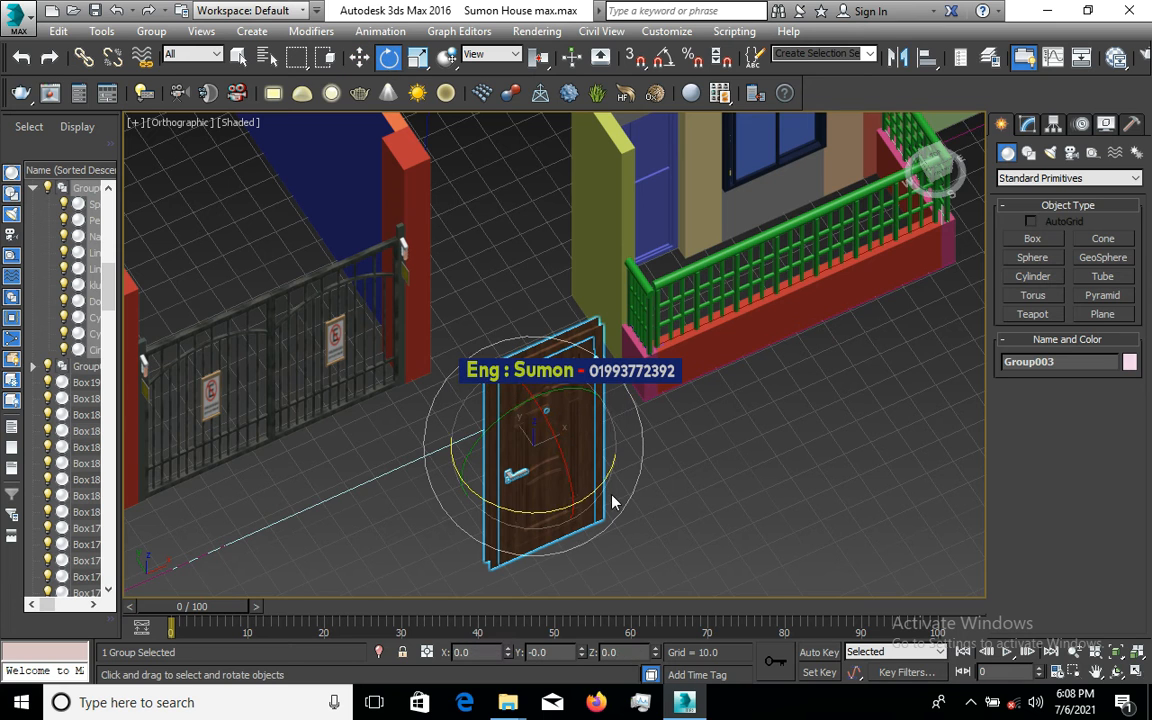
pyautogui.moveTo(598, 487); pyautogui.dragTo(541, 435)
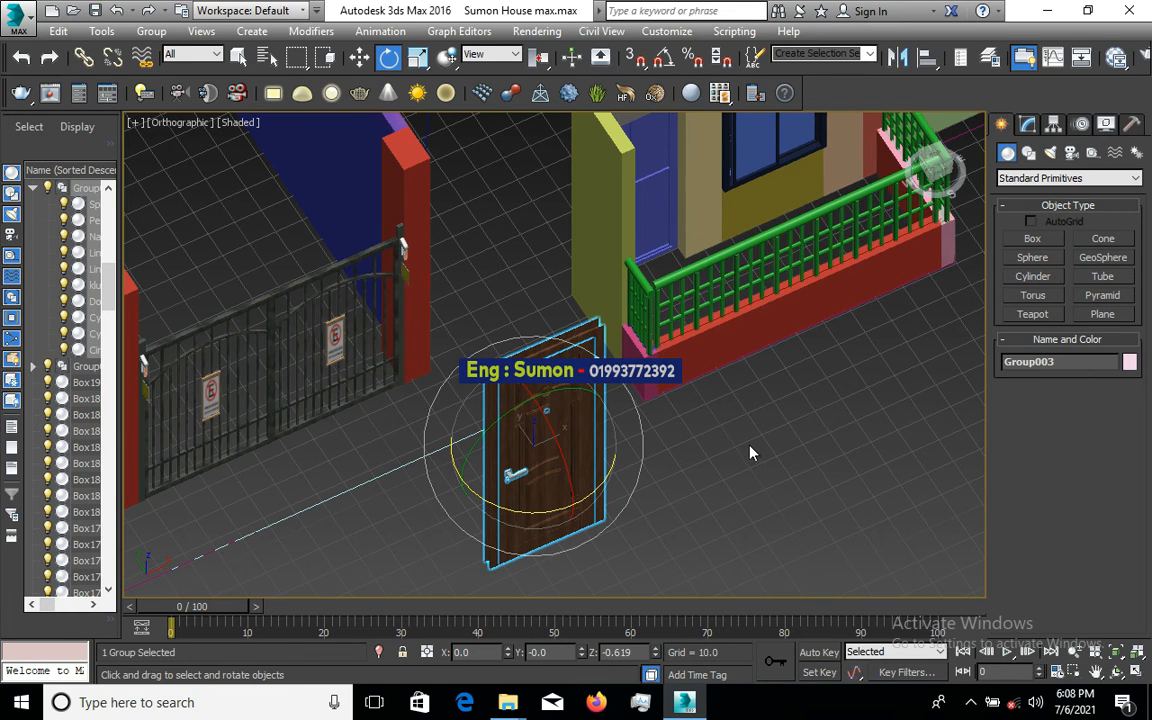
pyautogui.click(389, 60)
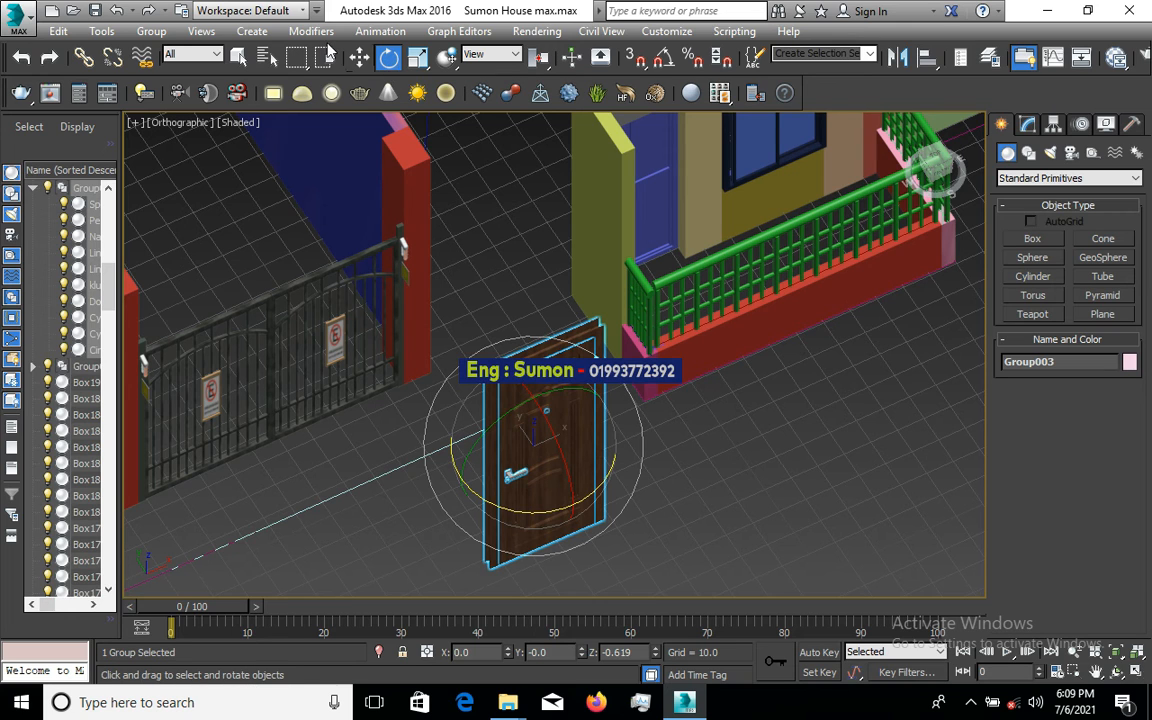
pyautogui.click(360, 58)
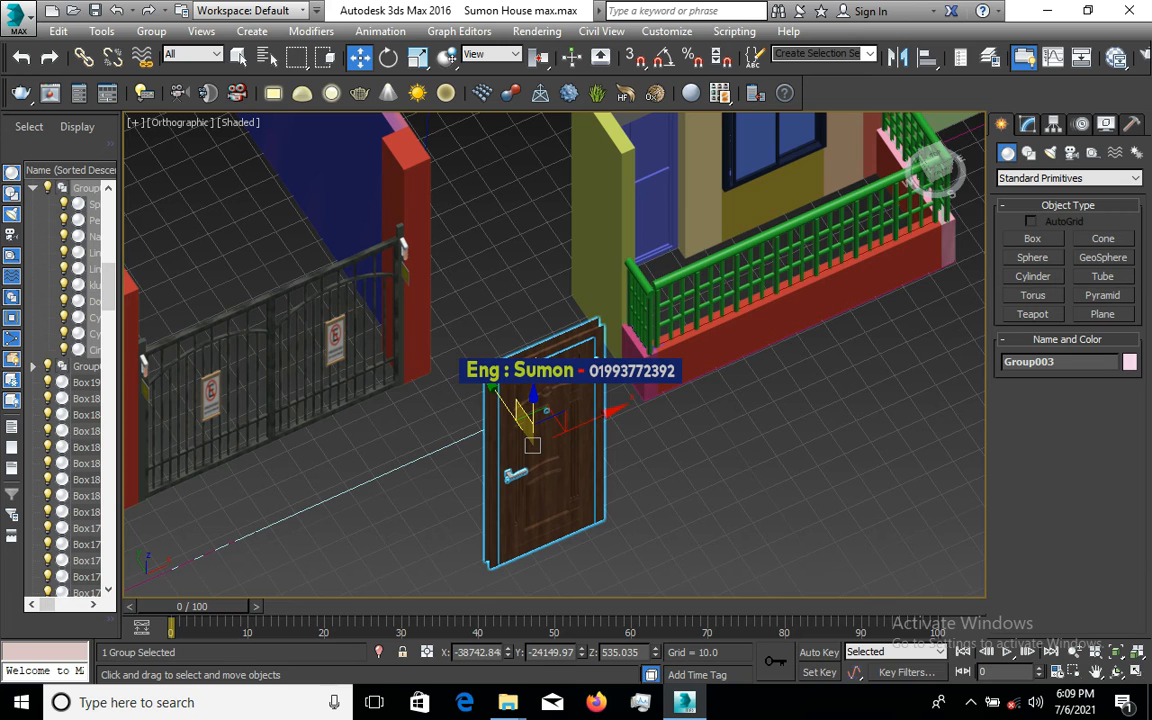
# - Switch on 3D snaps with Vertex checked in Grid and Snap Settings
pyautogui.click(636, 58)
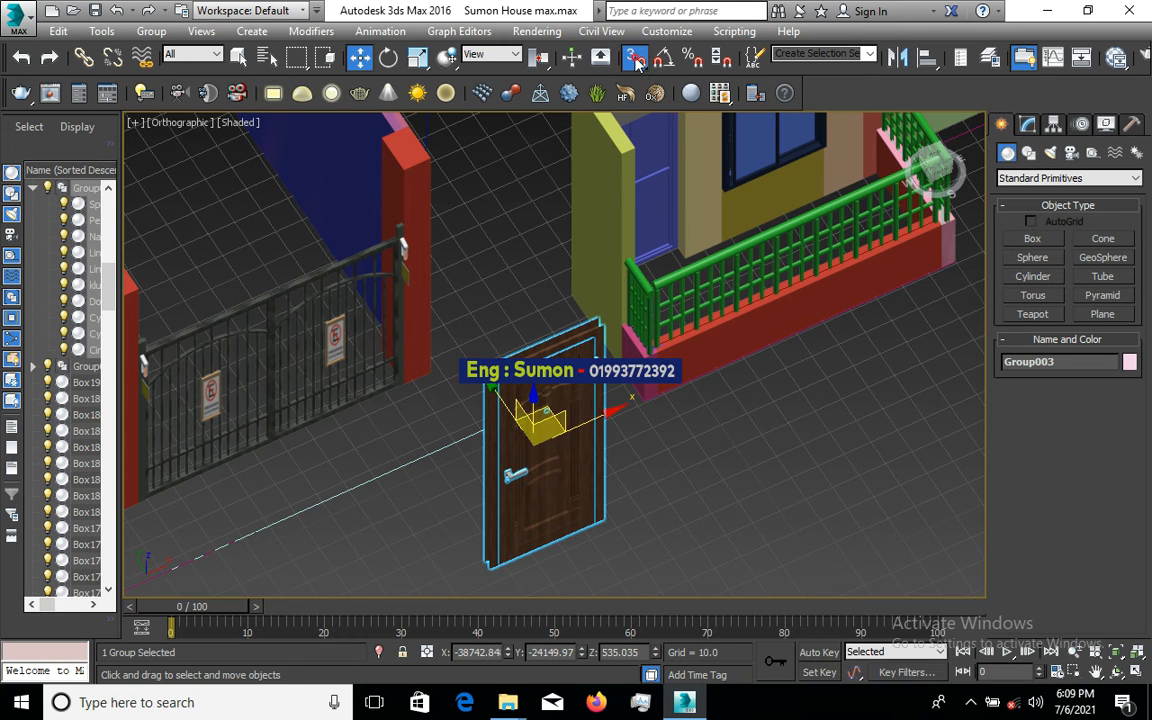
pyautogui.rightClick(636, 58)
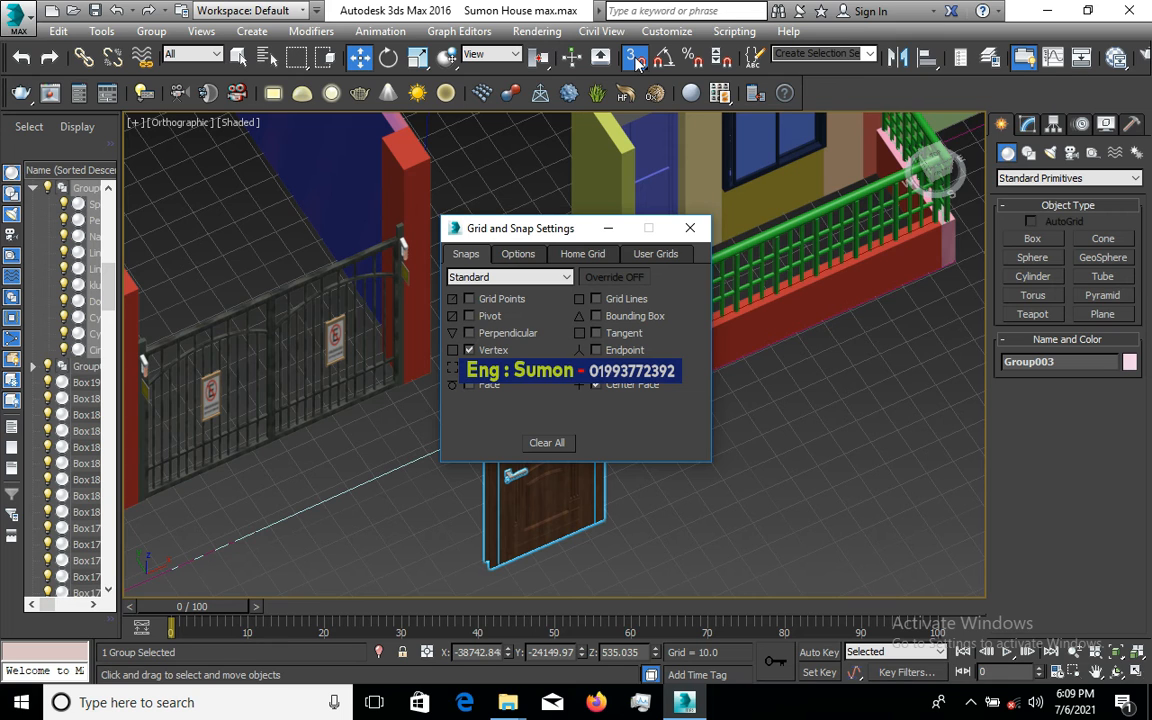
pyautogui.click(692, 230)
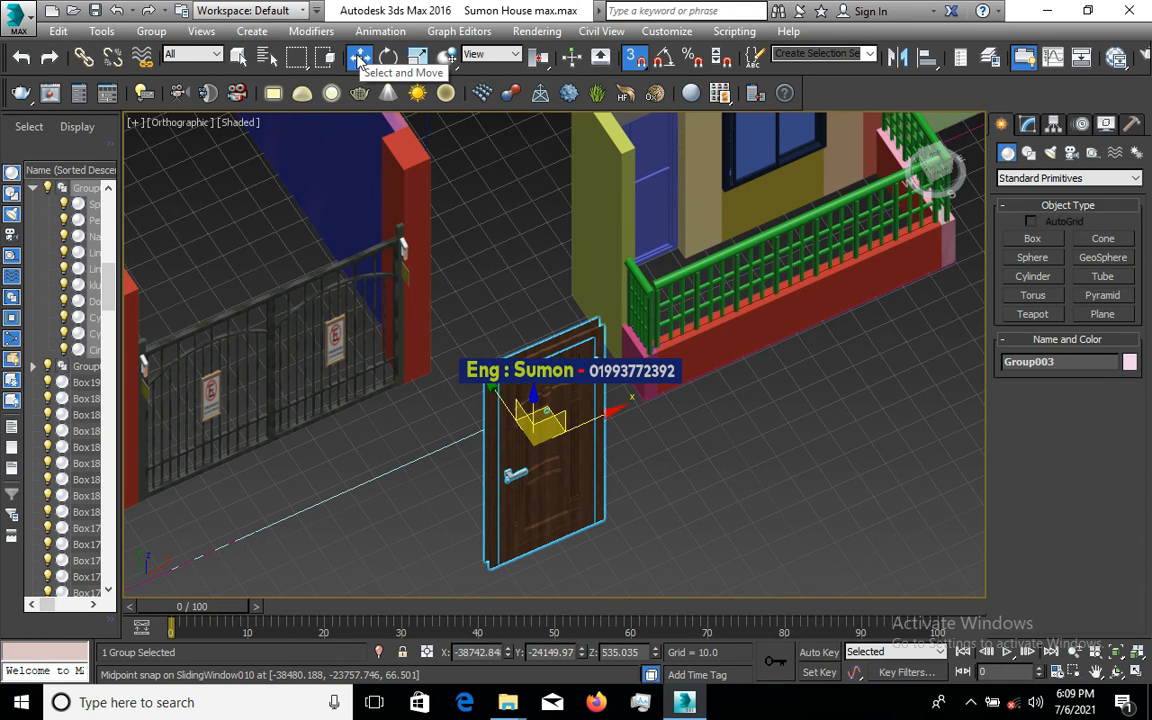
# - Snap-move the door by its lower corner vertex to a couple of trial positions
pyautogui.scroll(4, 484, 565)
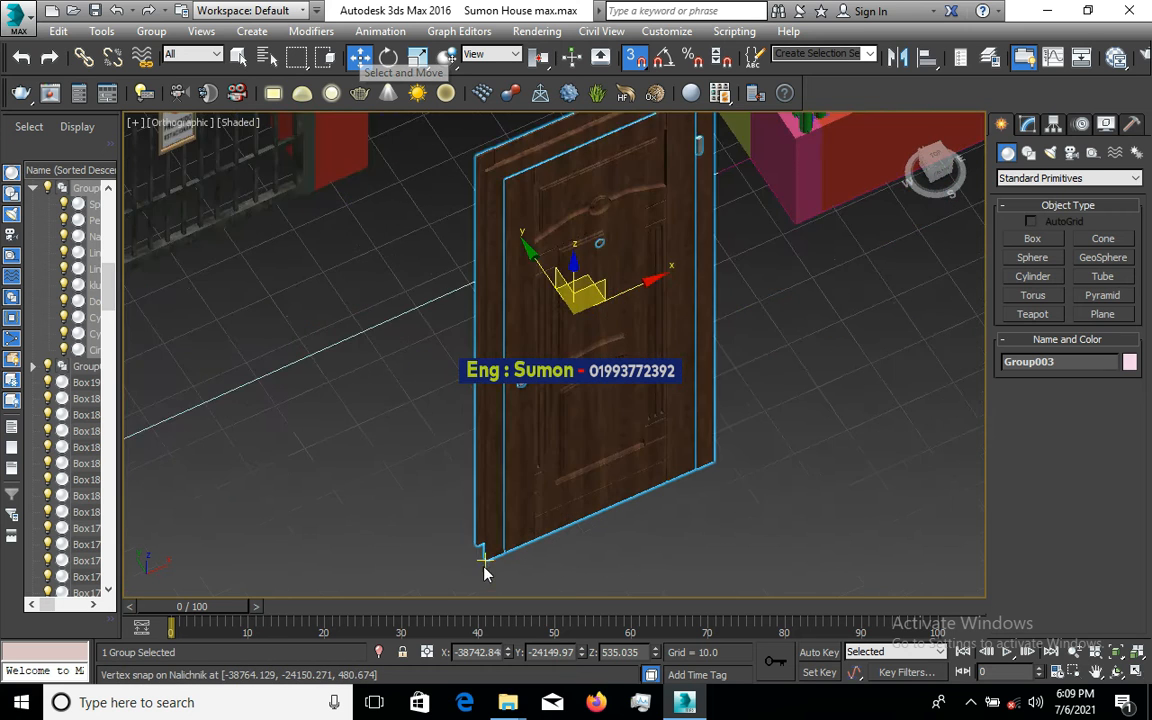
pyautogui.scroll(3, 486, 569)
pyautogui.scroll(5, 486, 566)
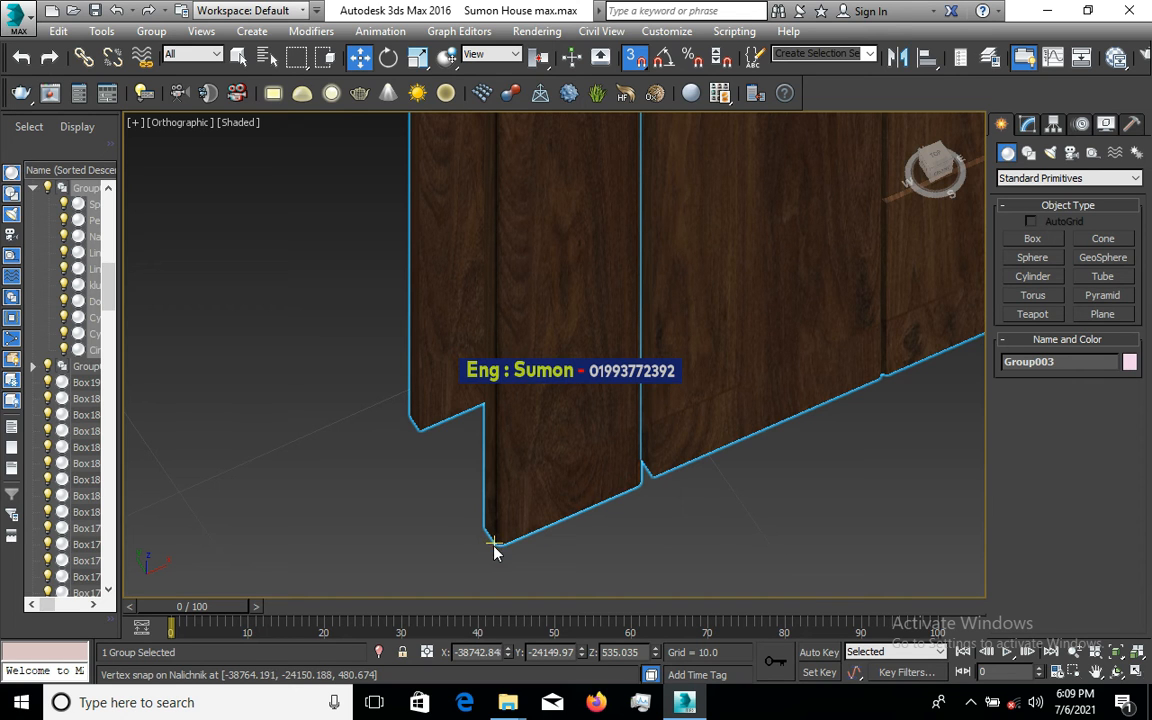
pyautogui.moveTo(537, 543); pyautogui.dragTo(538, 541)
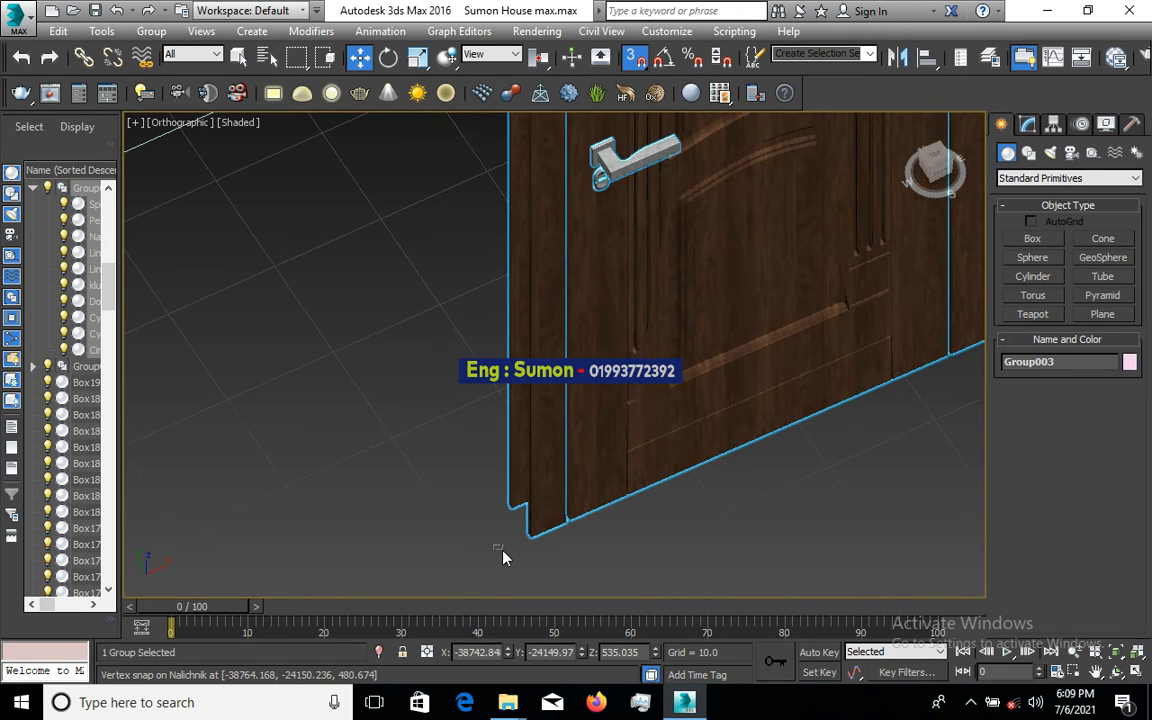
pyautogui.click(503, 558)
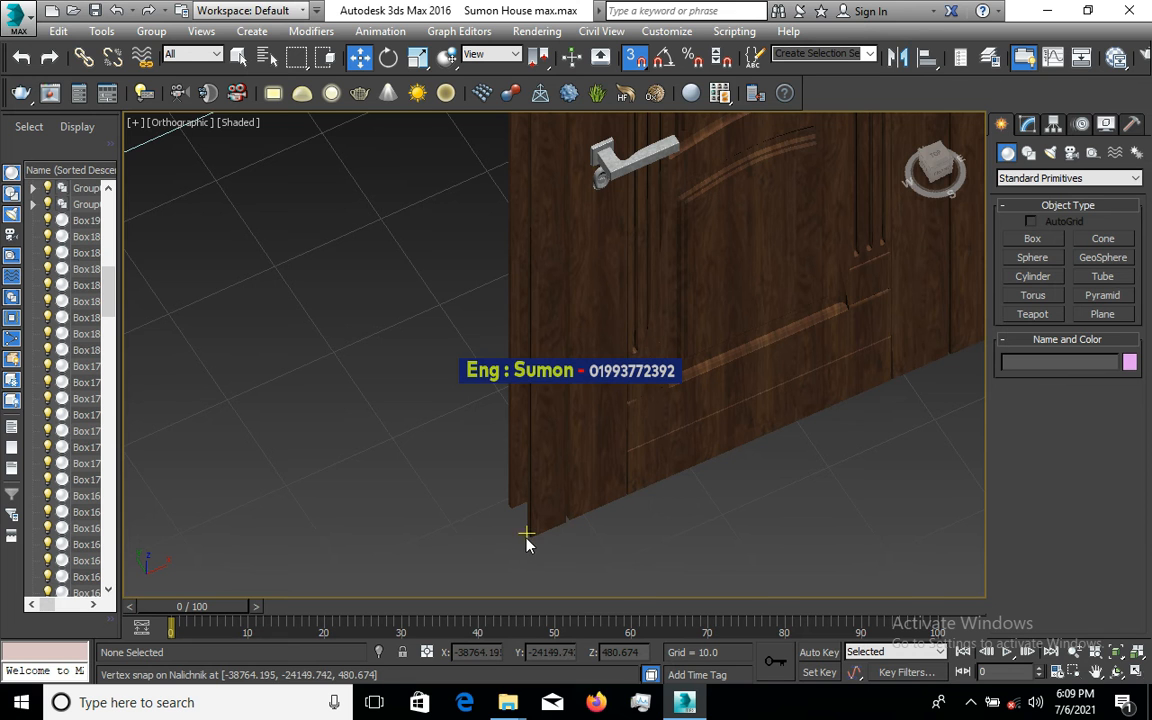
pyautogui.click(529, 542)
pyautogui.scroll(-3, 529, 550)
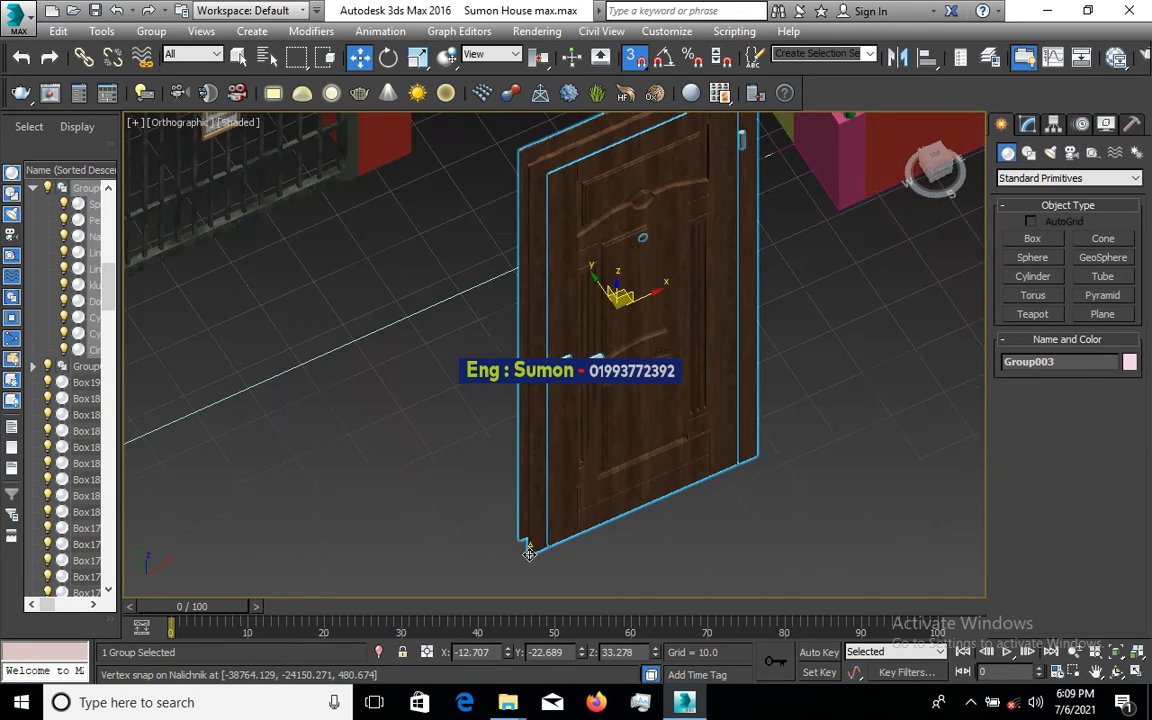
pyautogui.scroll(-5, 529, 550)
pyautogui.scroll(10, 507, 433)
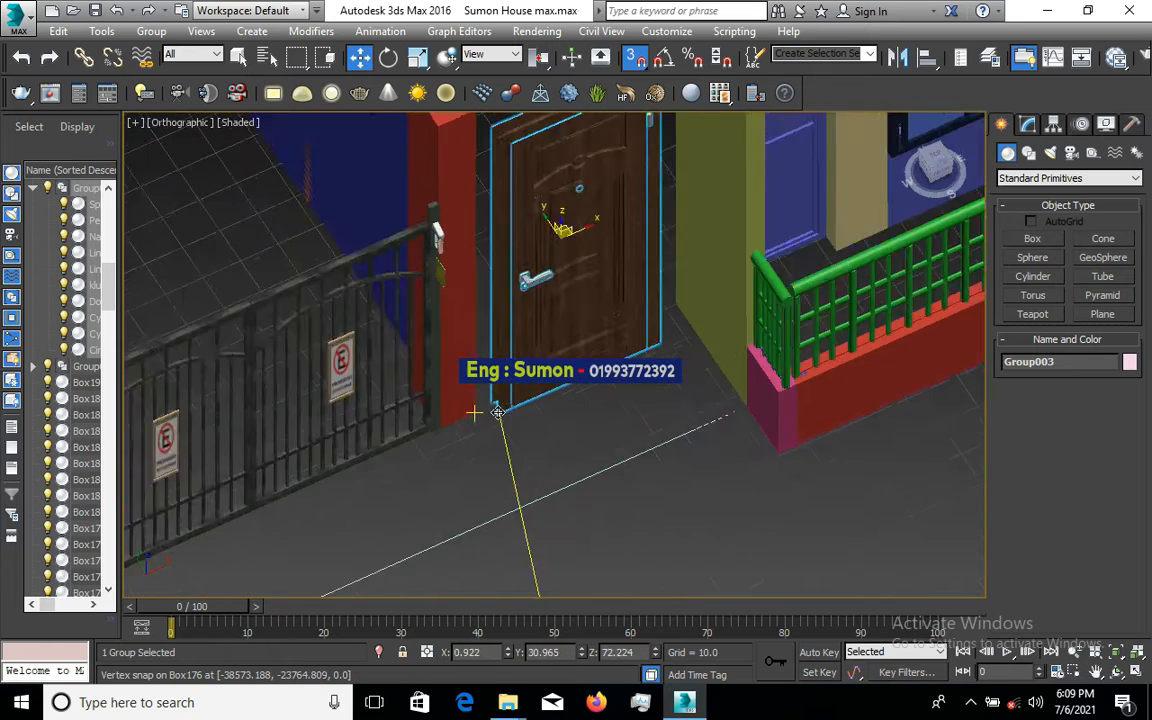
pyautogui.moveTo(481, 408); pyautogui.dragTo(478, 396)
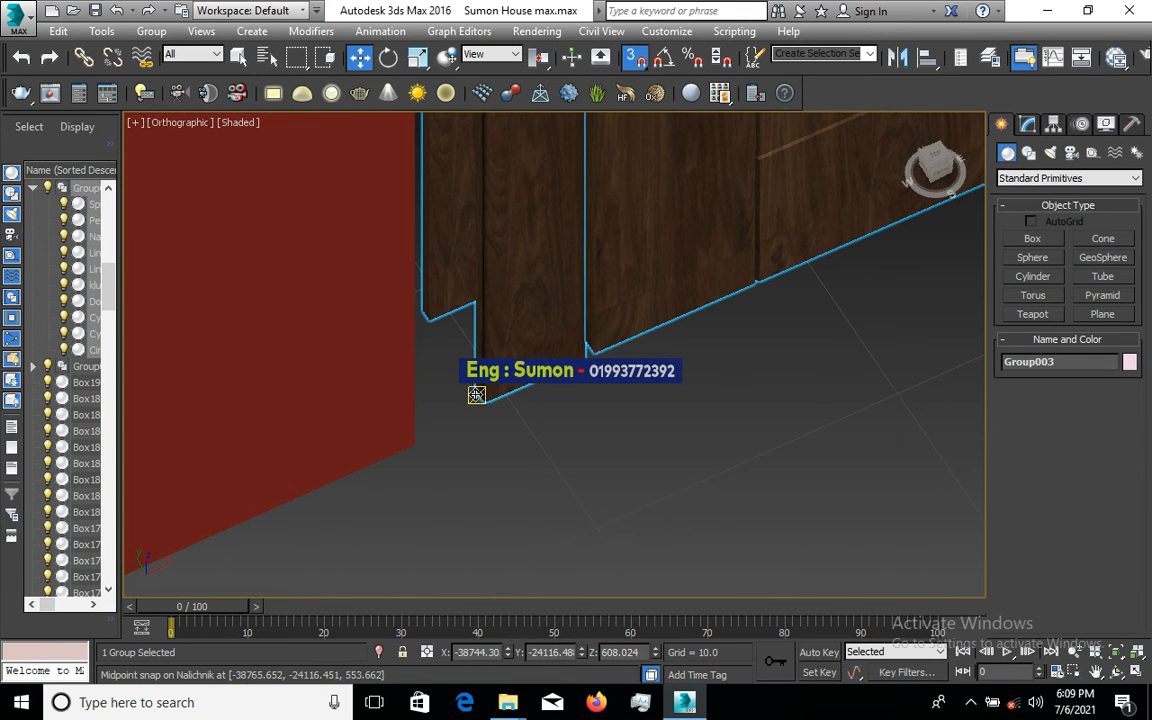
# - Orbit to an elevated view of the entrance showing the gate, door and red pillar
pyautogui.click(415, 443)
pyautogui.scroll(-3, 391, 495)
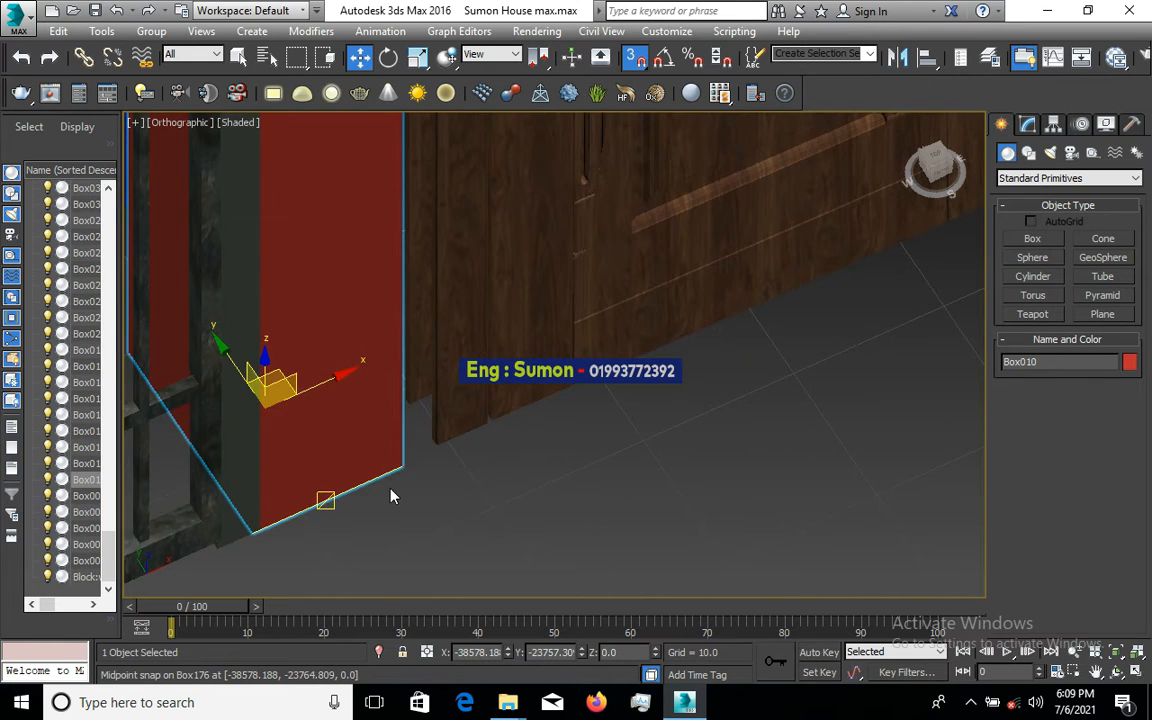
pyautogui.scroll(-3, 391, 495)
pyautogui.scroll(5, 570, 350)
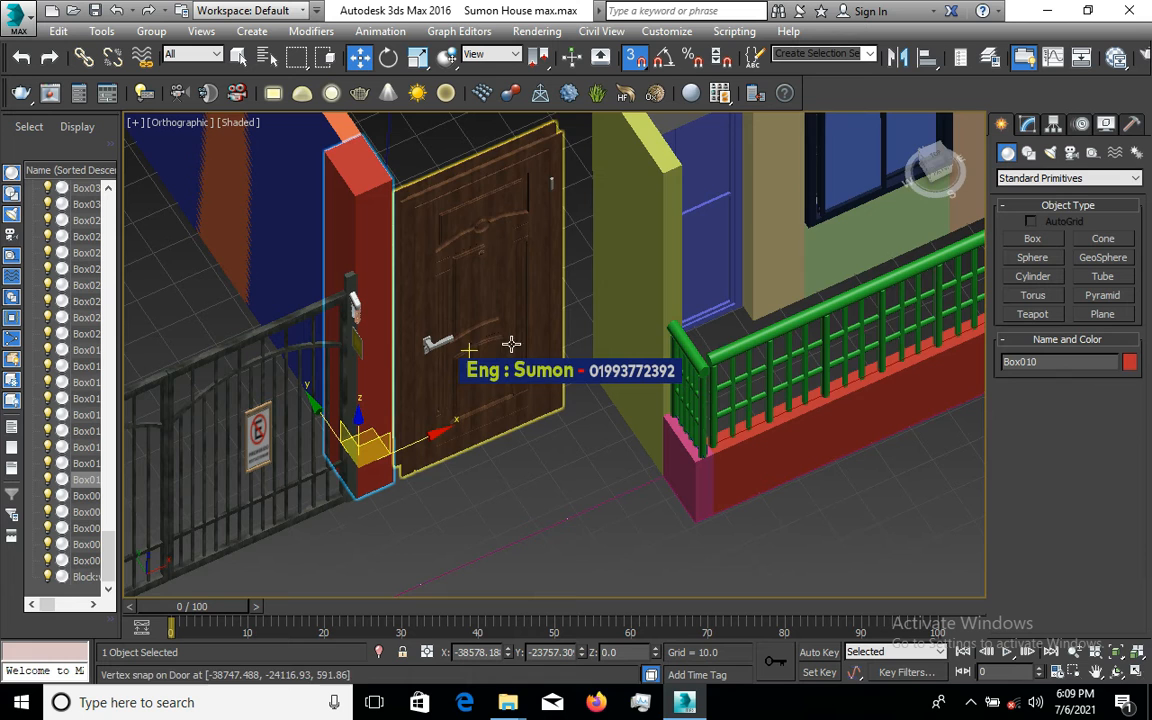
pyautogui.click(570, 350)
pyautogui.keyDown('alt'); pyautogui.moveTo(571, 350); pyautogui.dragTo(666, 477, button='middle'); pyautogui.keyUp('alt')
pyautogui.scroll(-4, 666, 477)
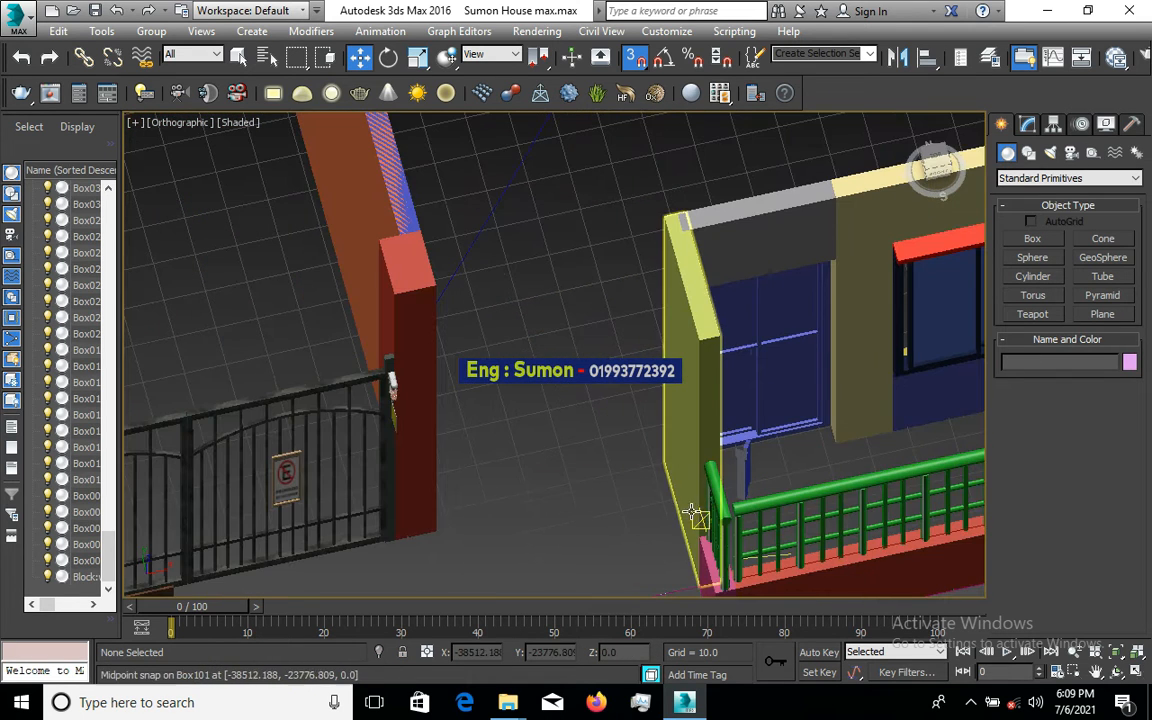
pyautogui.keyDown('alt'); pyautogui.moveTo(592, 425); pyautogui.dragTo(636, 352, button='middle'); pyautogui.keyUp('alt')
pyautogui.scroll(-2, 577, 400)
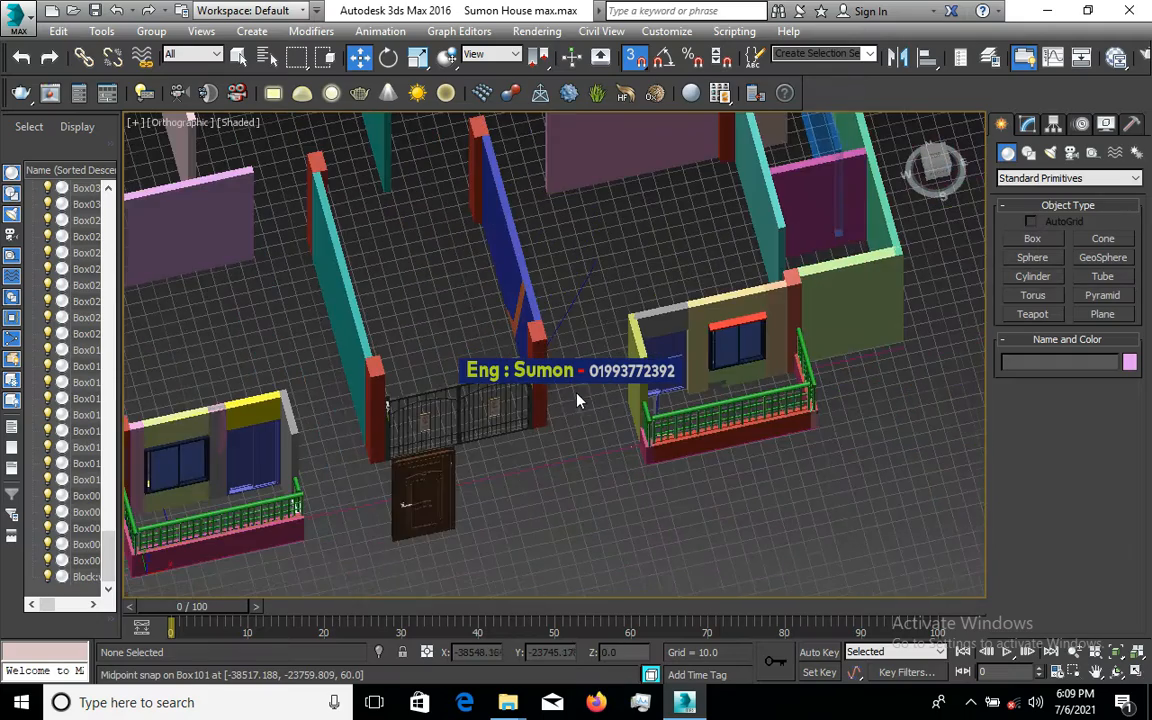
pyautogui.scroll(3, 420, 525)
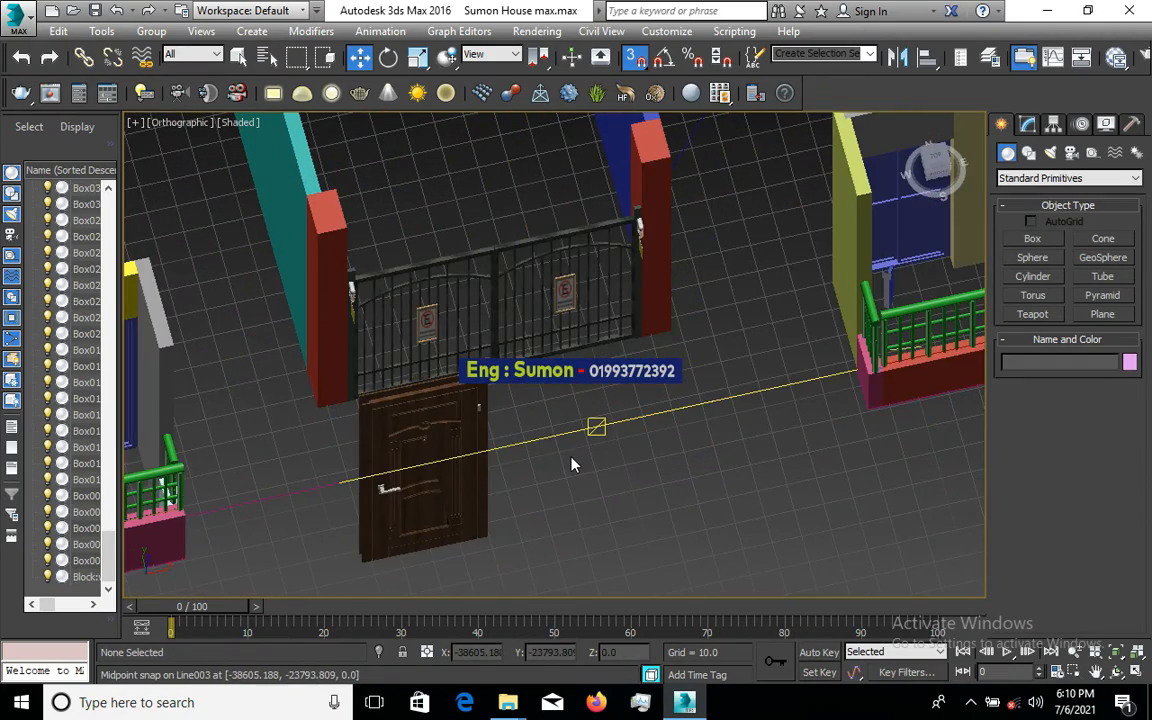
pyautogui.keyDown('alt'); pyautogui.moveTo(576, 465); pyautogui.dragTo(609, 458, button='middle'); pyautogui.keyUp('alt')
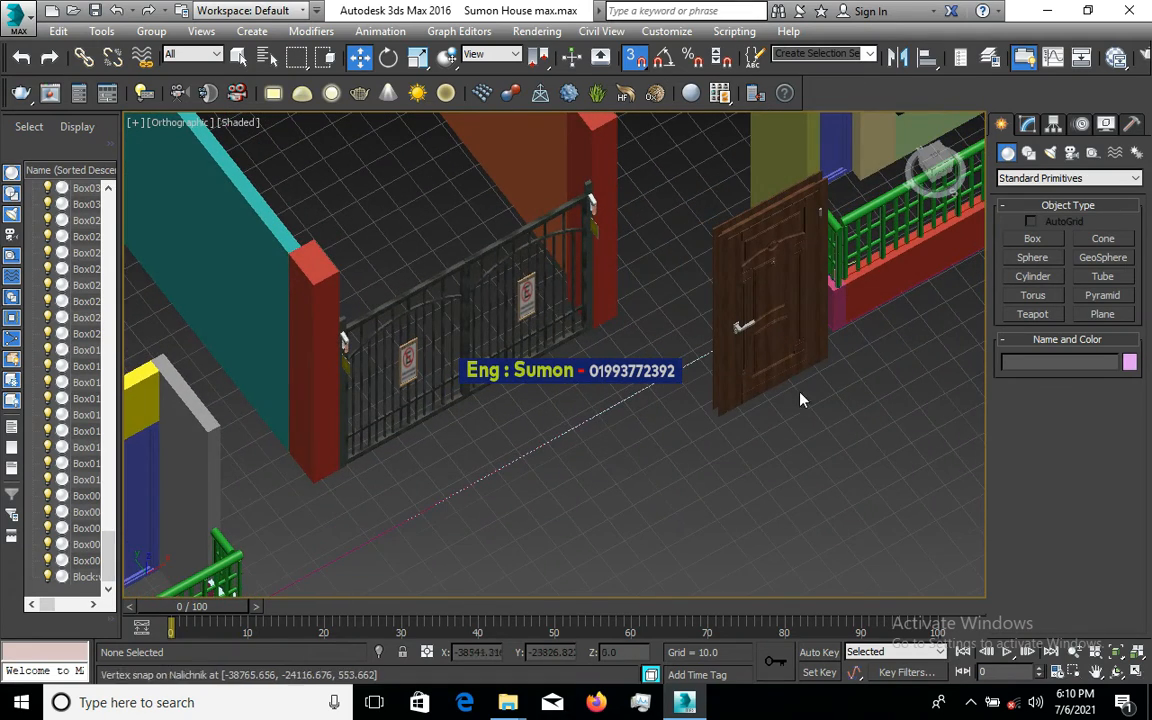
pyautogui.scroll(3, 676, 437)
pyautogui.scroll(-2, 653, 455)
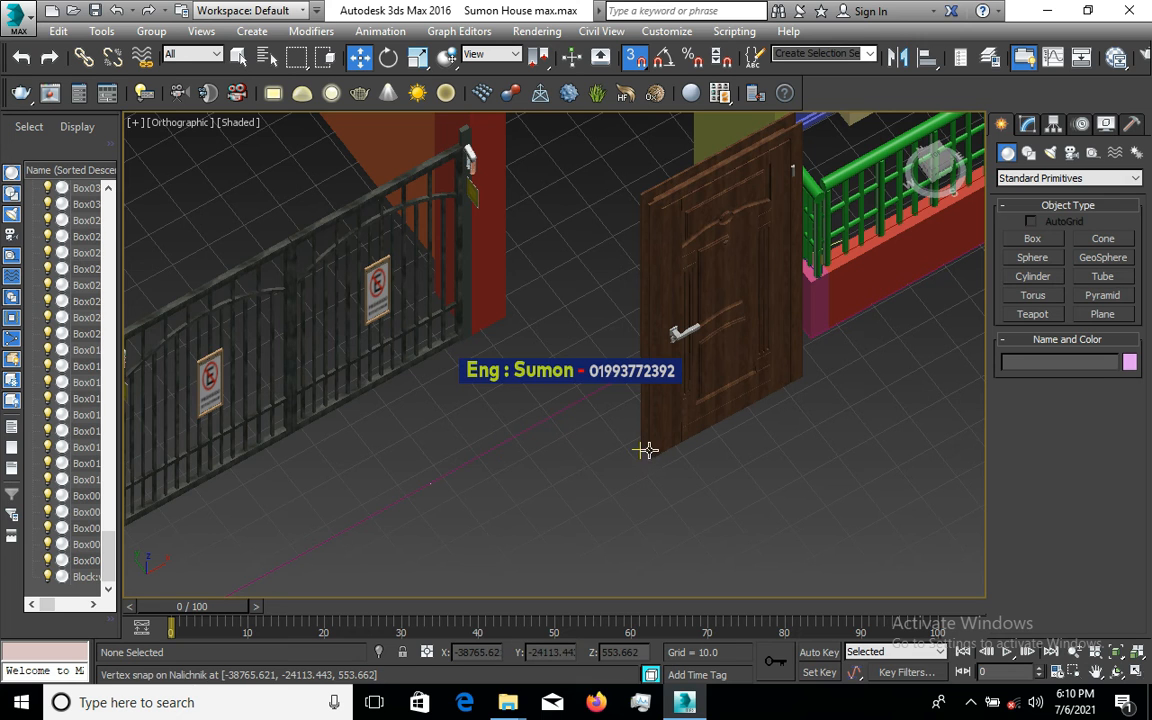
pyautogui.scroll(3, 644, 448)
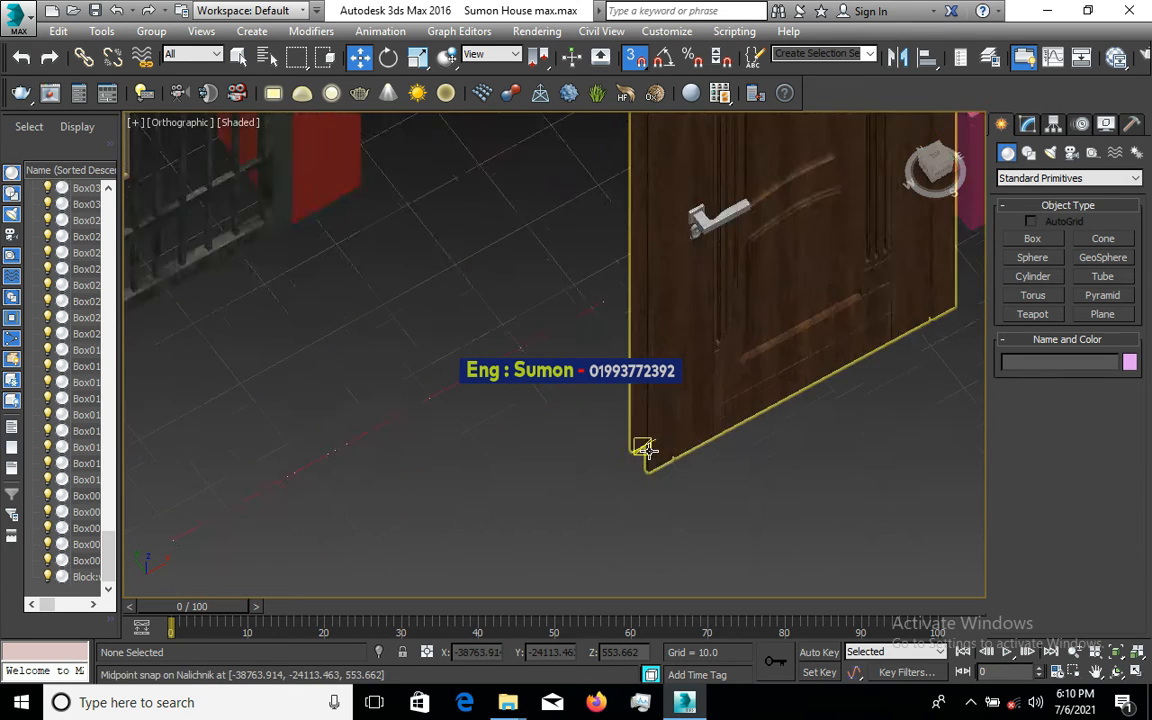
pyautogui.keyDown('alt'); pyautogui.moveTo(645, 449); pyautogui.dragTo(622, 441, button='middle'); pyautogui.keyUp('alt')
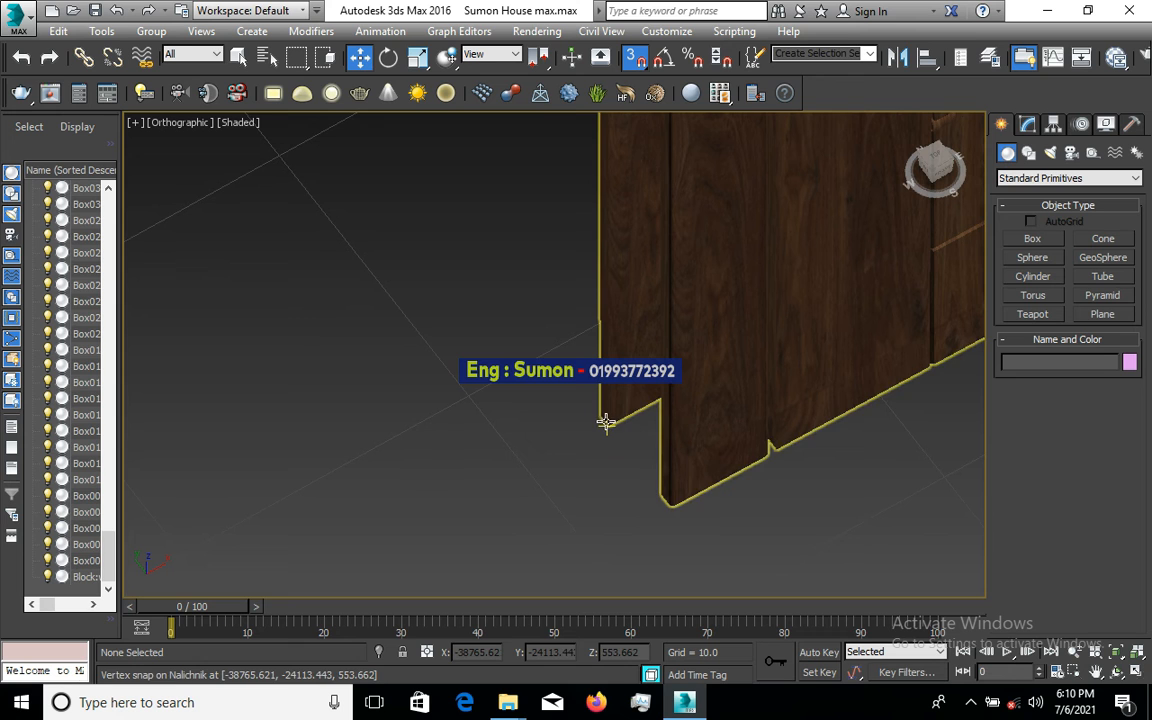
# - Select the door group and carry it toward the gate with vertex snapping
pyautogui.click(605, 426)
pyautogui.scroll(-3, 604, 455)
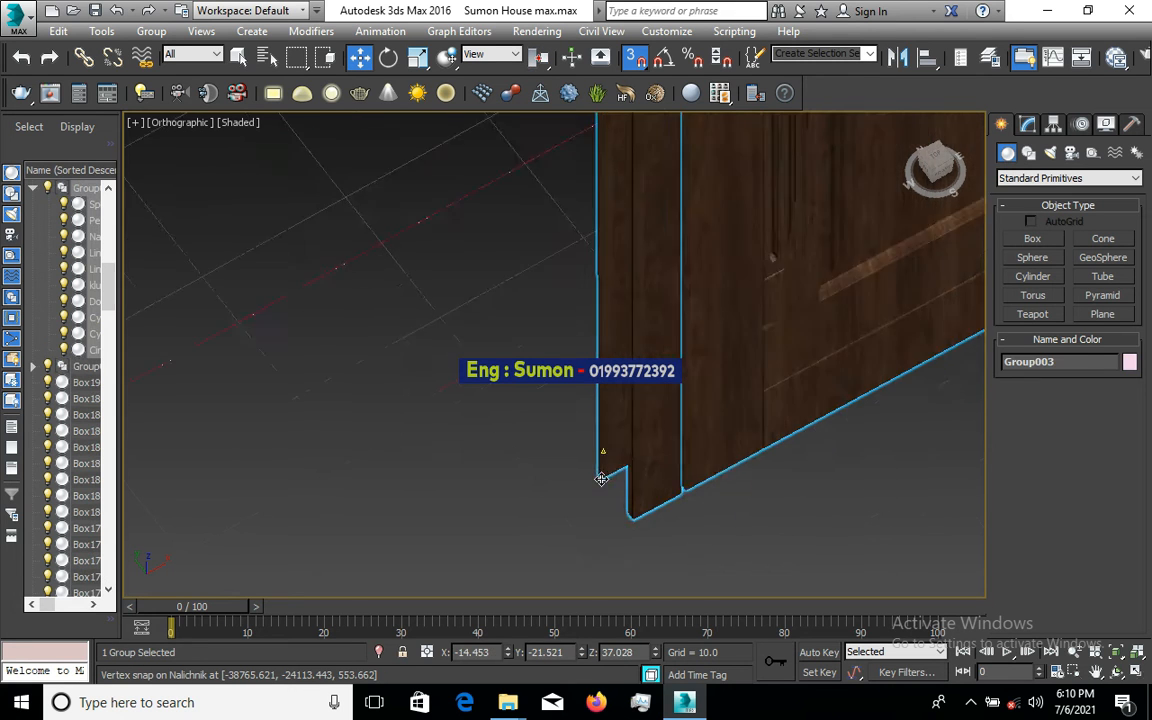
pyautogui.scroll(-4, 601, 479)
pyautogui.moveTo(601, 479); pyautogui.dragTo(455, 335)
pyautogui.scroll(7, 483, 352)
pyautogui.keyDown('alt'); pyautogui.moveTo(455, 335); pyautogui.dragTo(445, 422, button='middle'); pyautogui.keyUp('alt')
pyautogui.moveTo(445, 422); pyautogui.dragTo(692, 408)
# - Bring the door's lower corner down onto the red pillar's base corner
pyautogui.scroll(-3, 502, 518)
pyautogui.scroll(3, 460, 474)
pyautogui.scroll(-2, 486, 535)
pyautogui.scroll(-4, 484, 535)
pyautogui.scroll(-5, 488, 532)
pyautogui.scroll(-2, 606, 470)
pyautogui.scroll(-2, 606, 470)
pyautogui.scroll(5, 855, 387)
pyautogui.scroll(4, 766, 396)
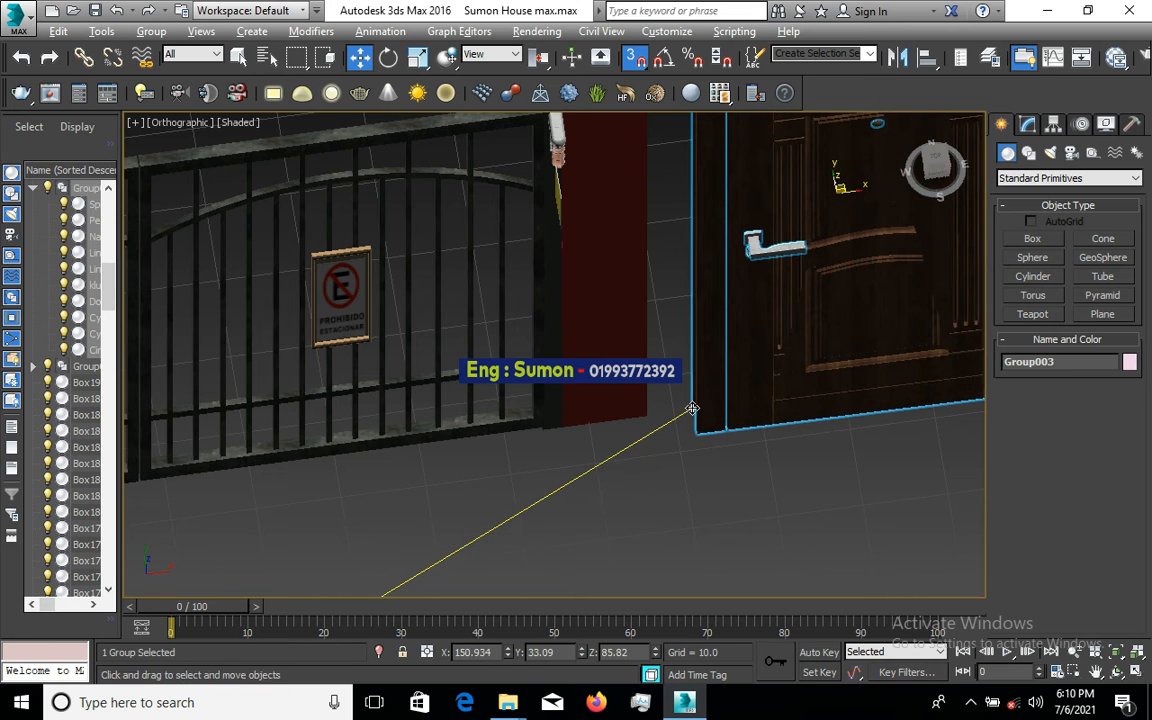
pyautogui.keyDown('alt'); pyautogui.moveTo(692, 408); pyautogui.dragTo(686, 407, button='middle'); pyautogui.keyUp('alt')
pyautogui.moveTo(692, 408); pyautogui.dragTo(686, 407)
pyautogui.keyDown('alt'); pyautogui.moveTo(686, 407); pyautogui.dragTo(679, 411, button='middle'); pyautogui.keyUp('alt')
pyautogui.moveTo(686, 407); pyautogui.dragTo(657, 343)
pyautogui.scroll(1, 679, 411)
pyautogui.scroll(-5, 660, 440)
pyautogui.scroll(-3, 674, 481)
pyautogui.scroll(5, 771, 391)
pyautogui.scroll(4, 725, 378)
# - Snap Group003's left edge against the red pillar Box010, then deselect it
pyautogui.moveTo(562, 301); pyautogui.dragTo(663, 352, button='middle')
pyautogui.click(663, 352)
pyautogui.scroll(-9, 607, 509)
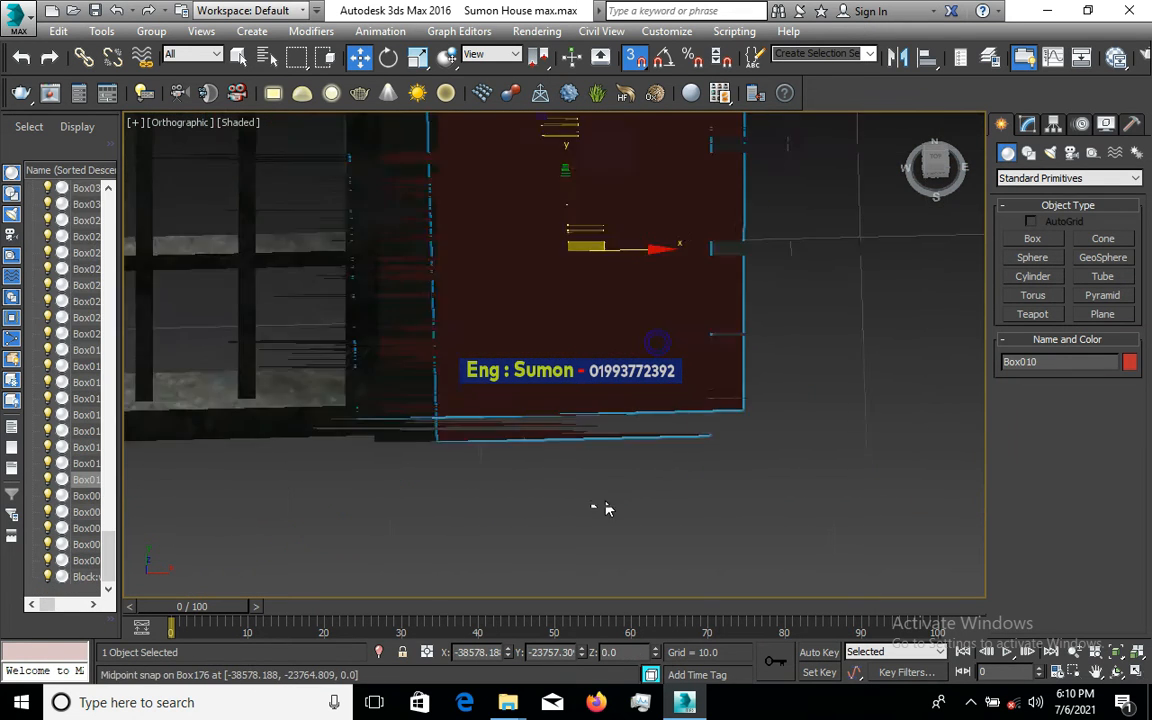
pyautogui.scroll(8, 574, 482)
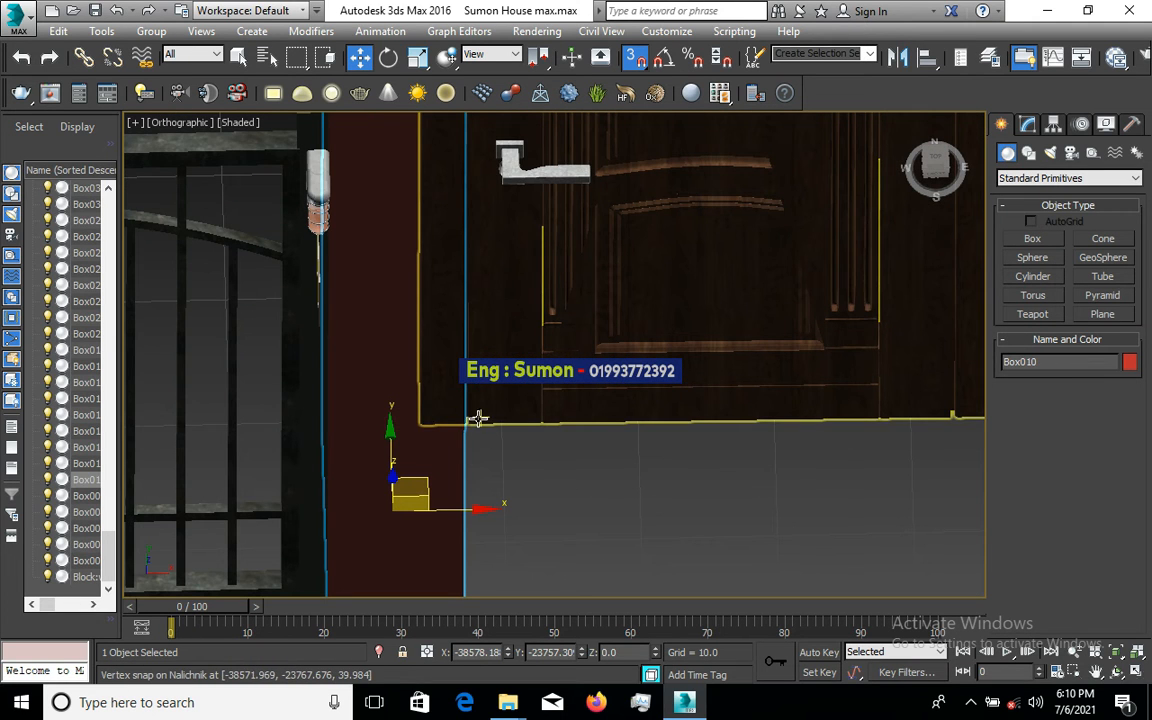
pyautogui.moveTo(468, 426); pyautogui.dragTo(511, 435)
pyautogui.scroll(-6, 511, 435)
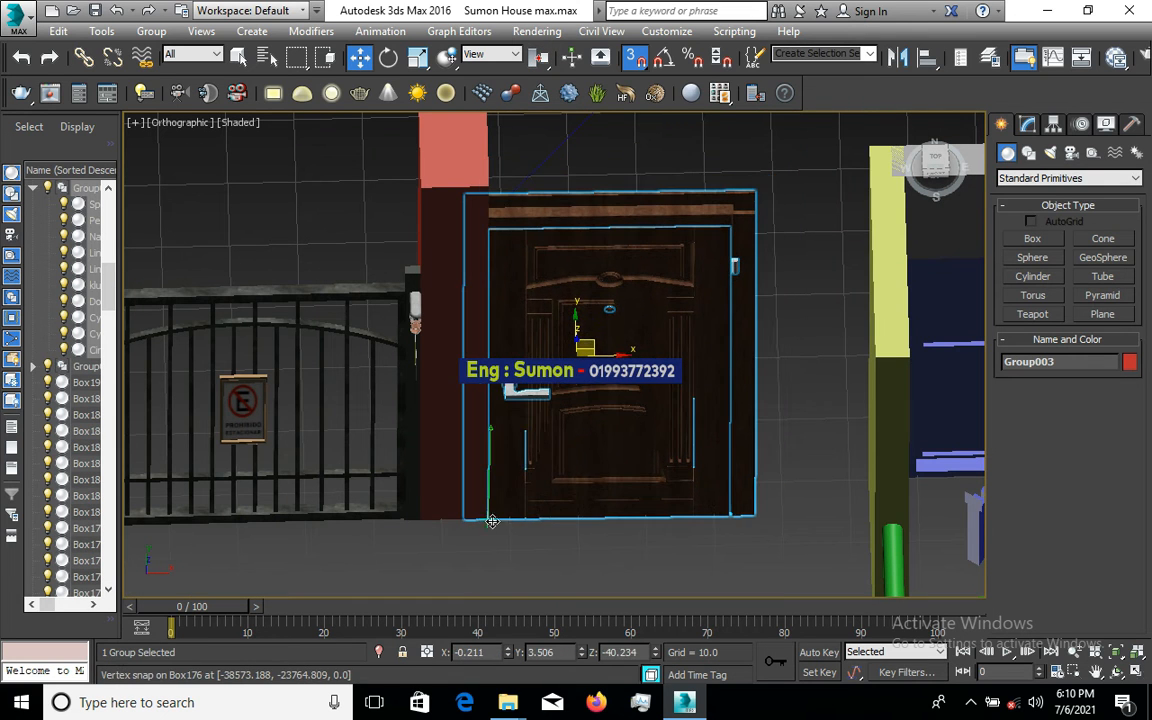
pyautogui.click(490, 522)
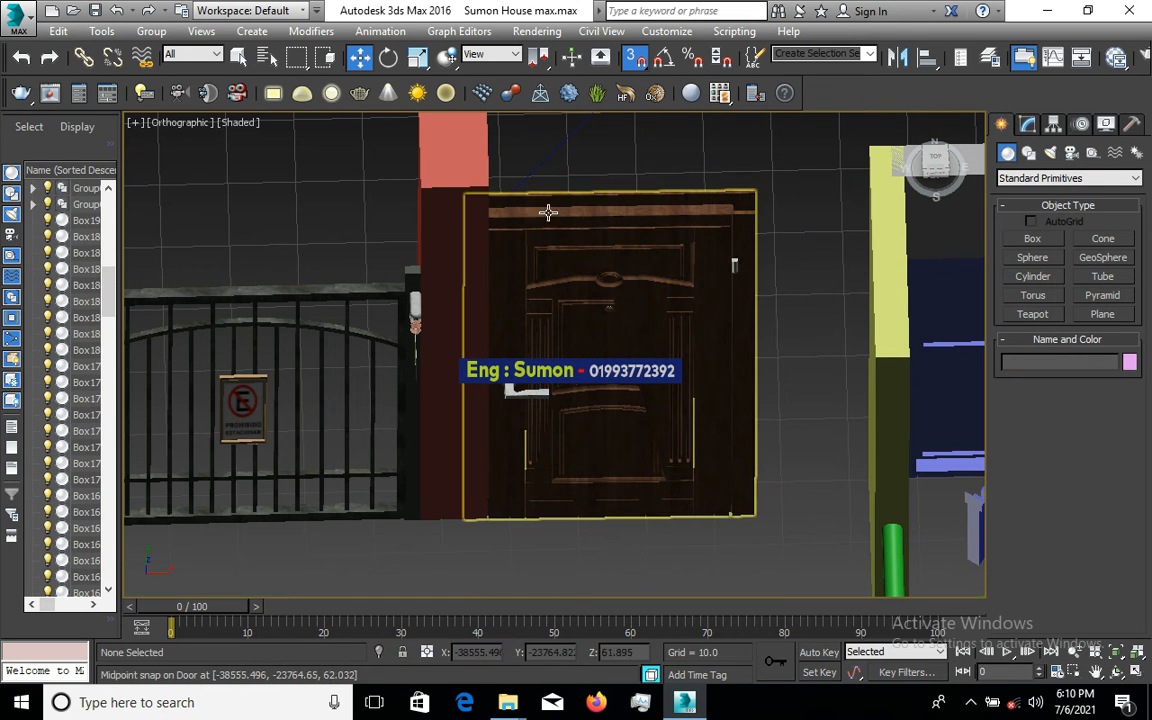
# - Reselect the door and orbit and zoom around it to check its fit against the pillar
pyautogui.scroll(3, 501, 226)
pyautogui.scroll(2, 501, 226)
pyautogui.scroll(-3, 368, 242)
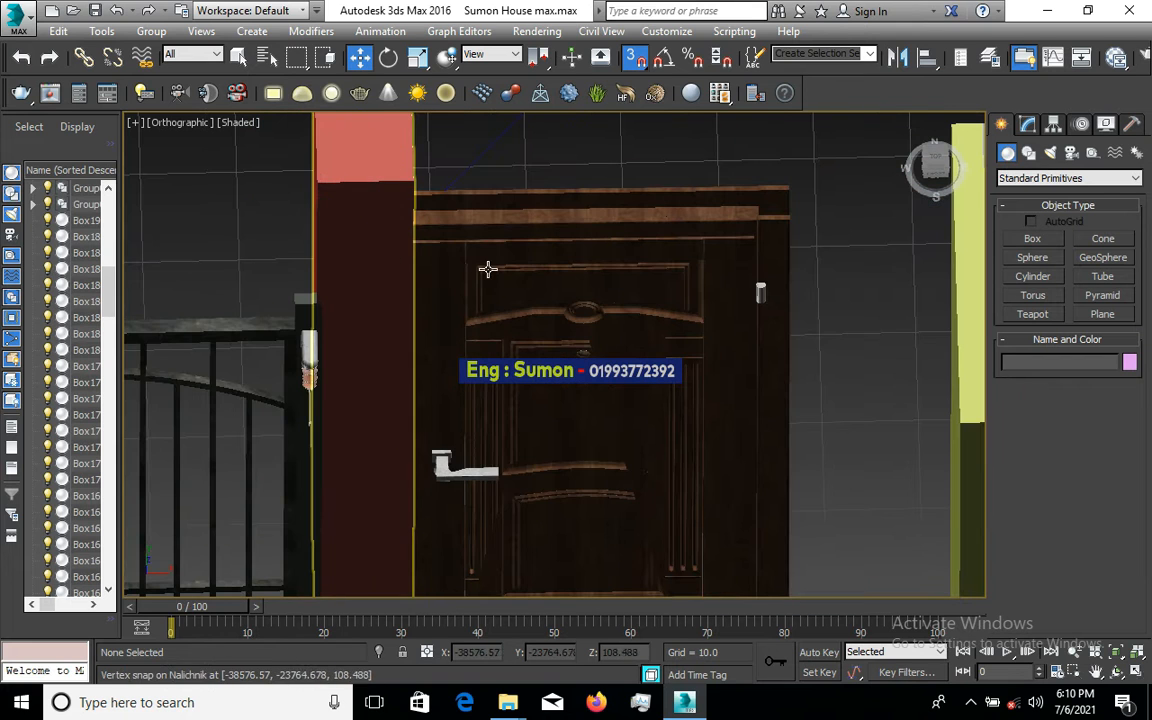
pyautogui.scroll(-2, 650, 298)
pyautogui.click(653, 311)
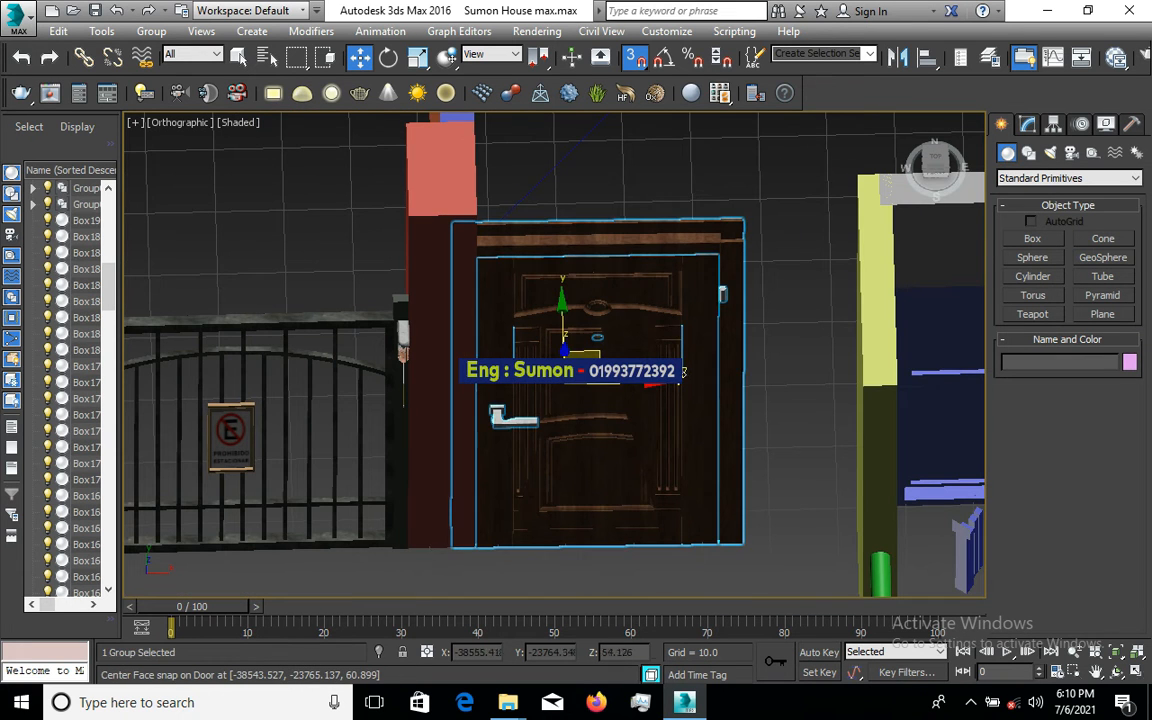
pyautogui.keyDown('alt'); pyautogui.moveTo(684, 372); pyautogui.dragTo(678, 347, button='middle'); pyautogui.keyUp('alt')
pyautogui.scroll(-5, 685, 345)
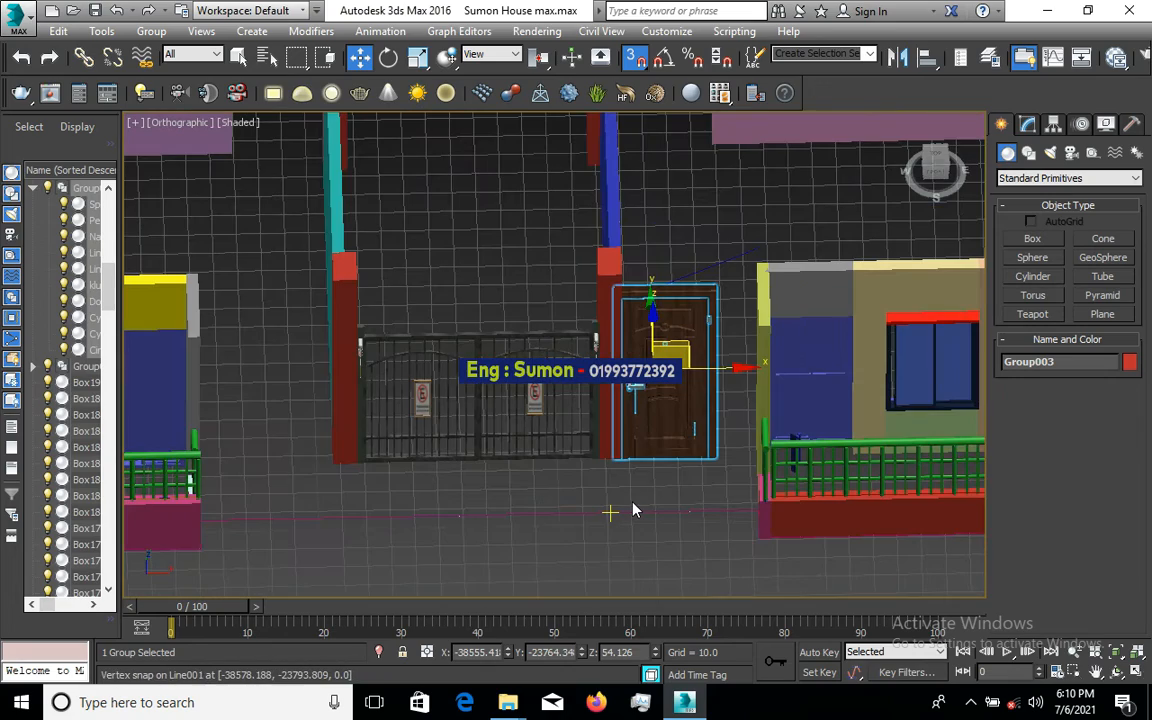
pyautogui.keyDown('alt'); pyautogui.moveTo(632, 510); pyautogui.dragTo(688, 380, button='middle'); pyautogui.keyUp('alt')
pyautogui.scroll(5, 687, 376)
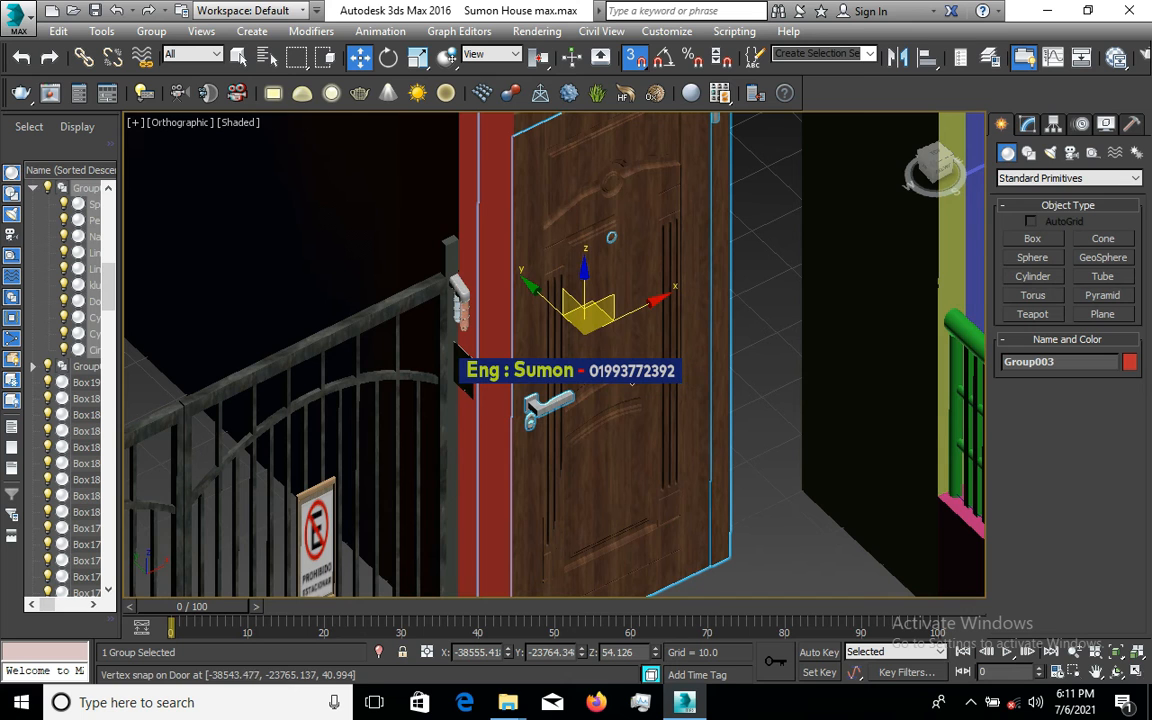
pyautogui.scroll(-4, 448, 397)
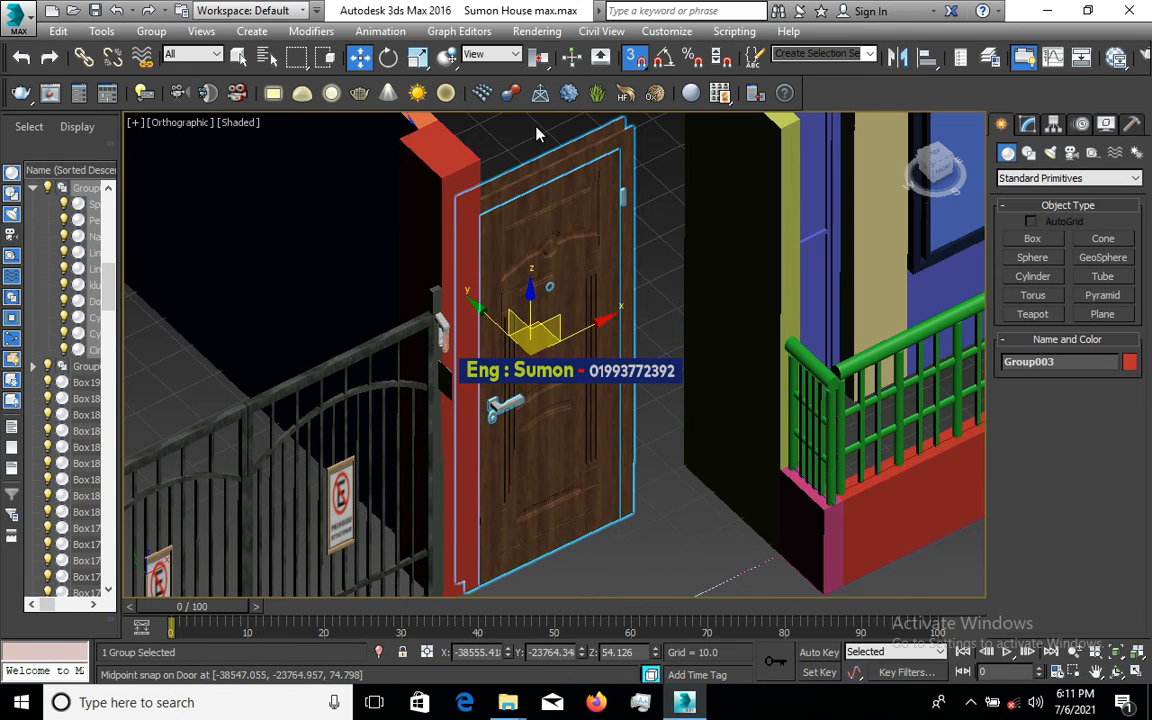
pyautogui.scroll(4, 549, 147)
pyautogui.scroll(2, 549, 147)
pyautogui.scroll(-4, 545, 335)
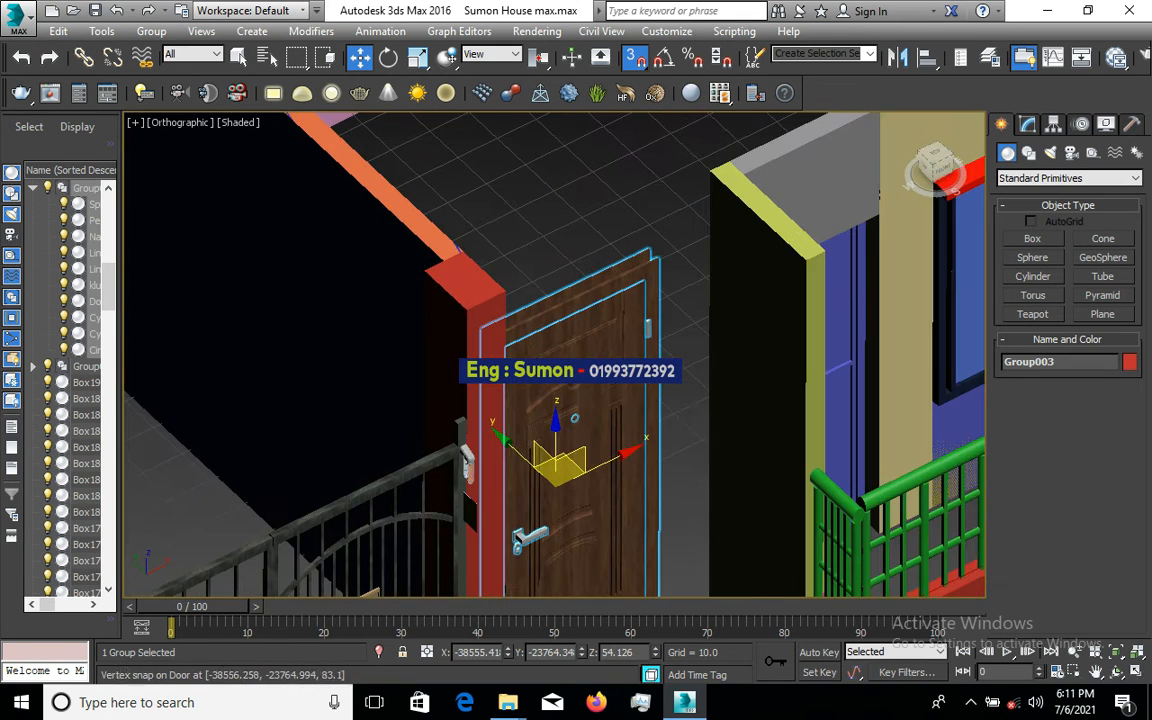
pyautogui.scroll(-2, 573, 400)
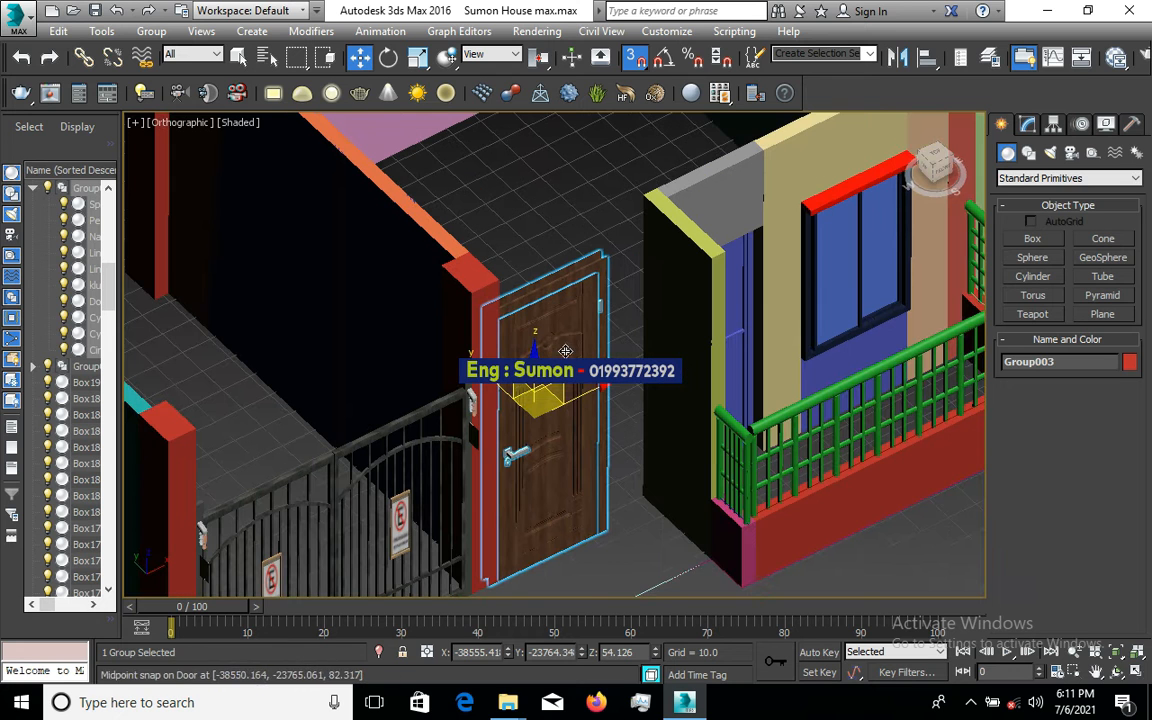
pyautogui.scroll(3, 573, 400)
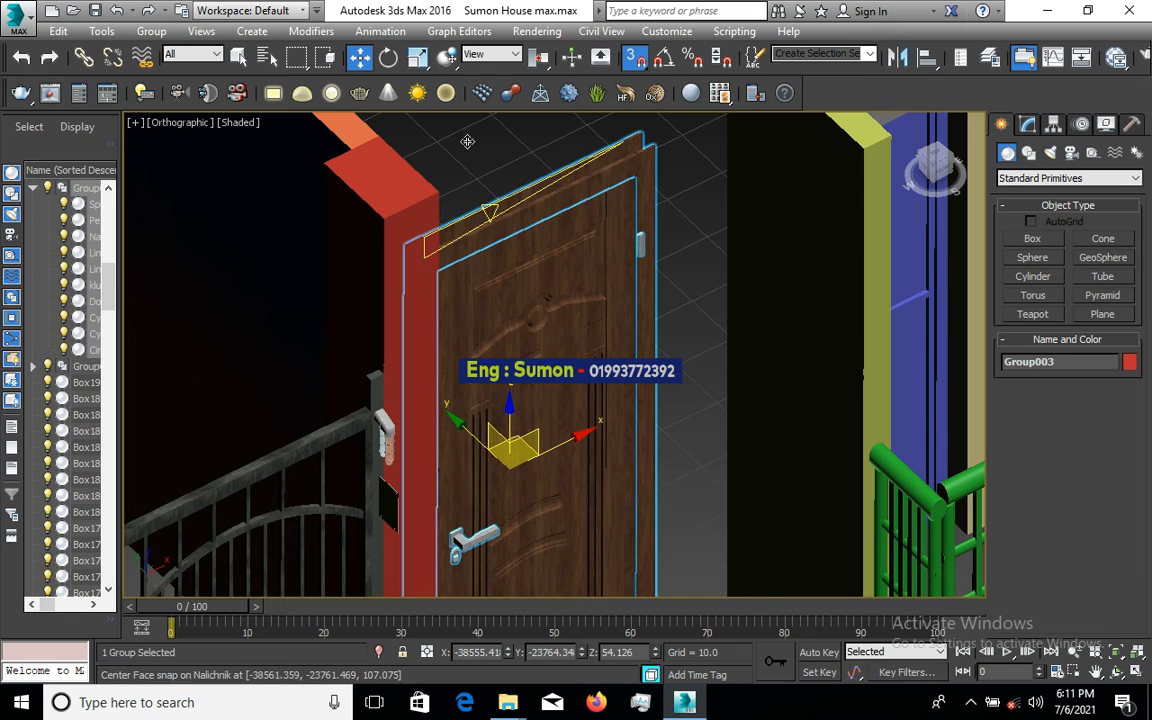
# - Shrink the door group to fit the opening, cutting its Y scale from 2.106 to 1.708
pyautogui.click(417, 59)
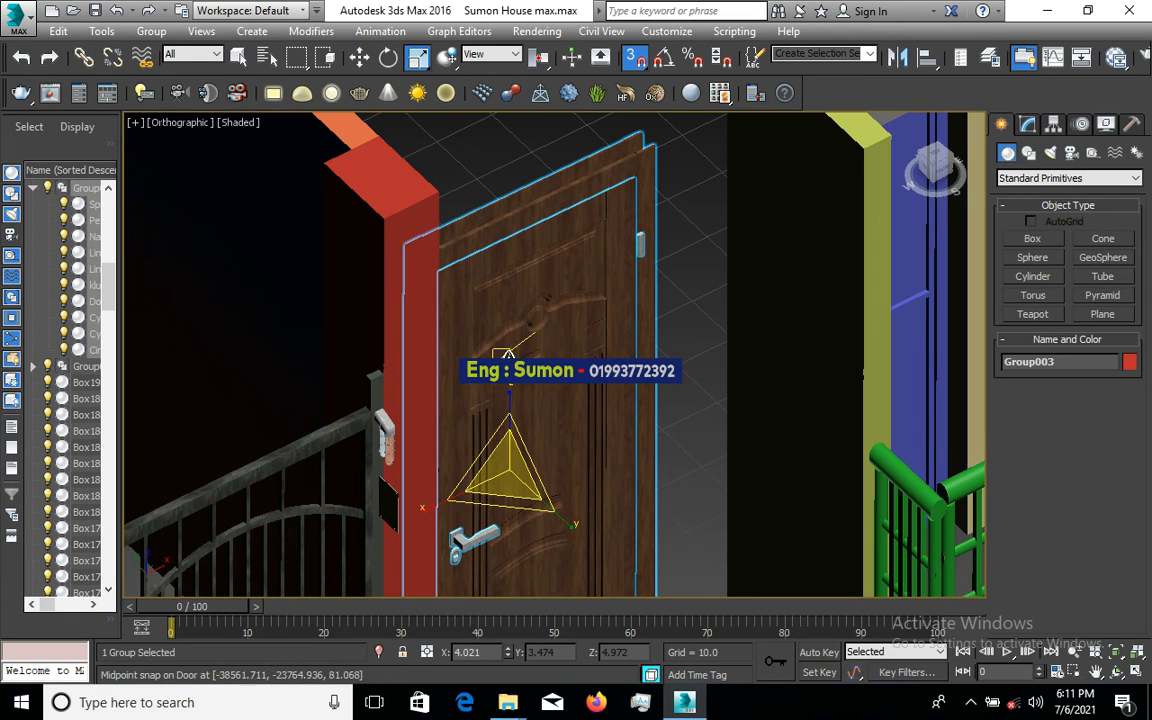
pyautogui.moveTo(510, 386); pyautogui.dragTo(509, 403)
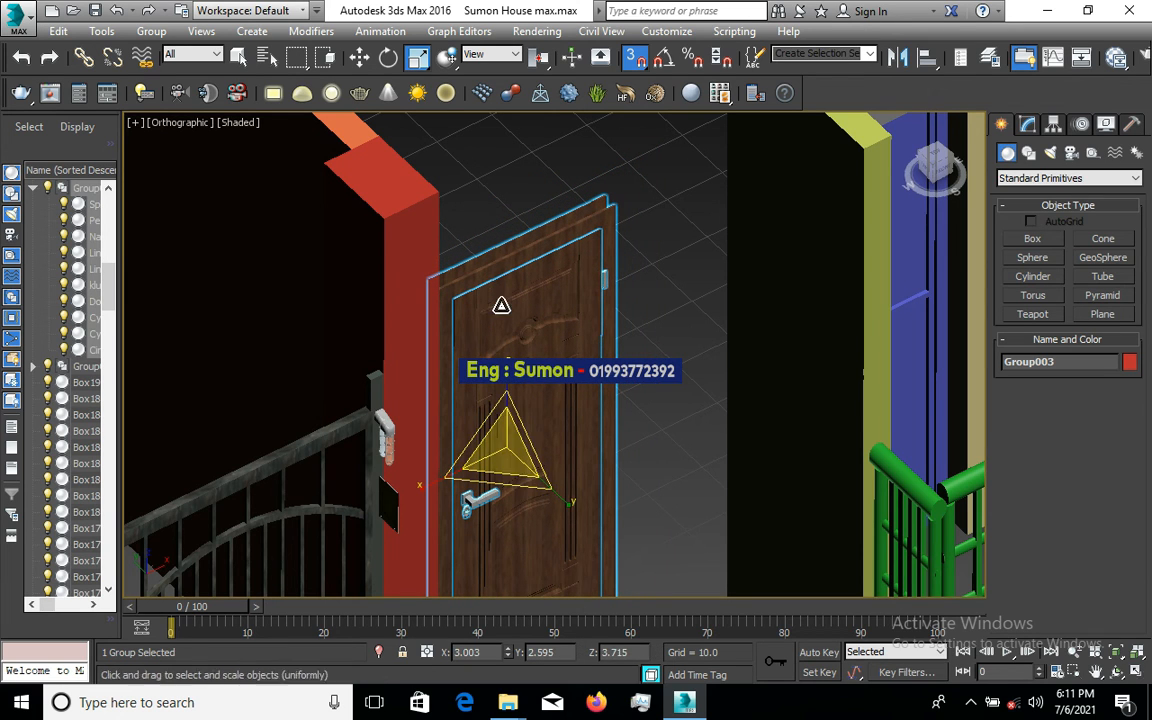
pyautogui.moveTo(503, 300); pyautogui.dragTo(512, 321)
pyautogui.scroll(-1, 517, 230)
pyautogui.scroll(4, 517, 230)
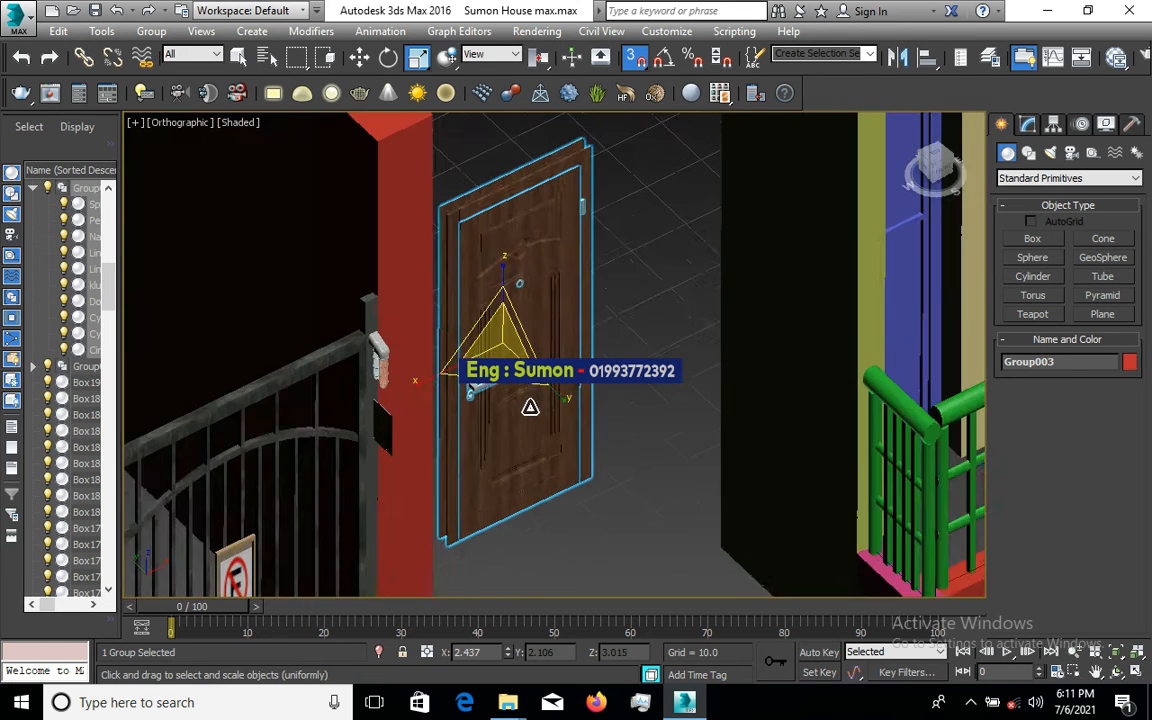
pyautogui.moveTo(546, 363); pyautogui.dragTo(551, 381)
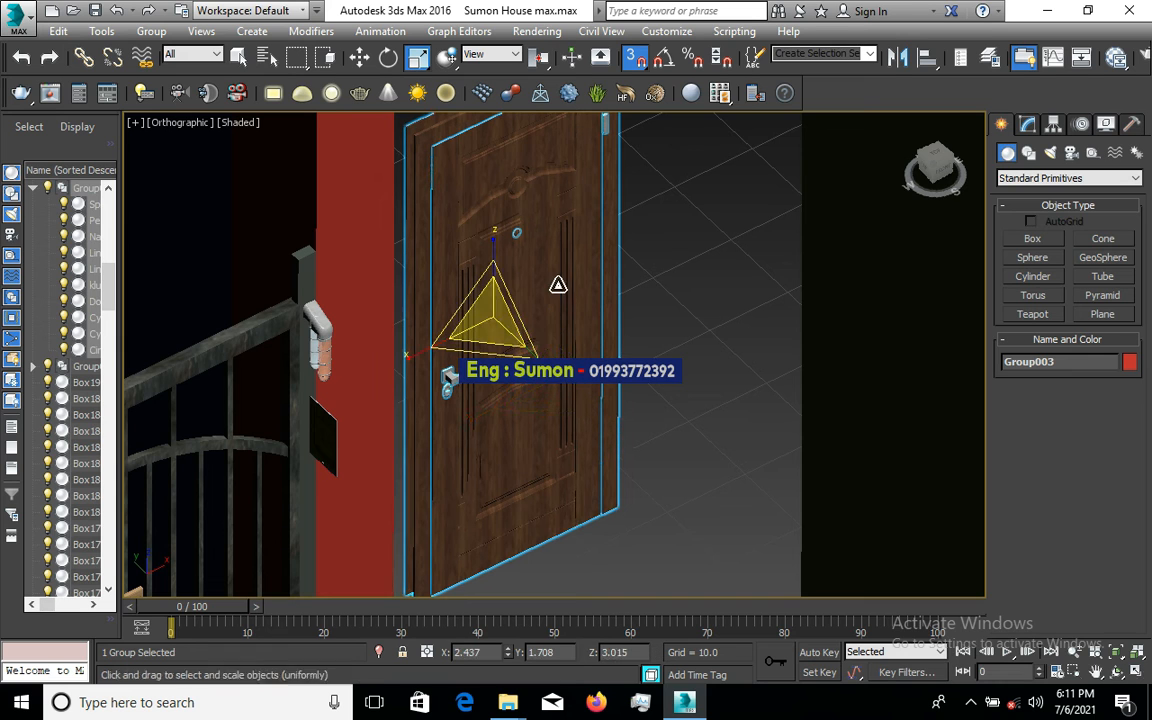
# - Vertex-snap the door's bottom corner down to the floor beside the pillar
pyautogui.click(359, 57)
pyautogui.scroll(-3, 543, 221)
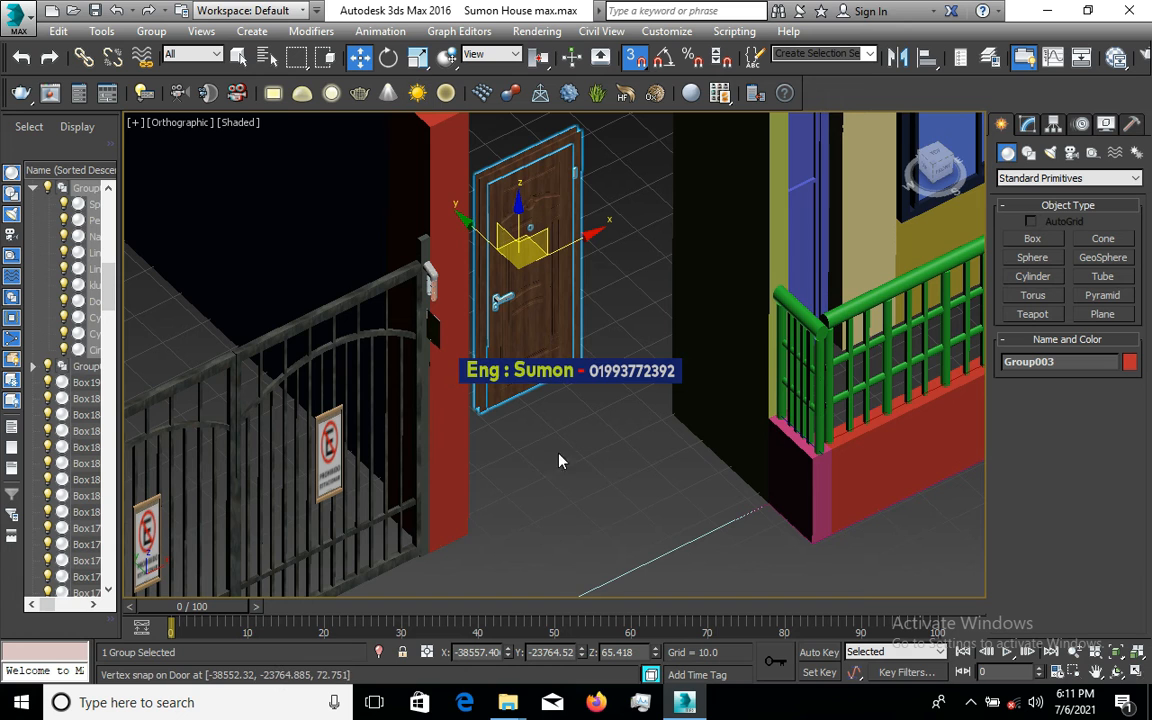
pyautogui.scroll(5, 458, 540)
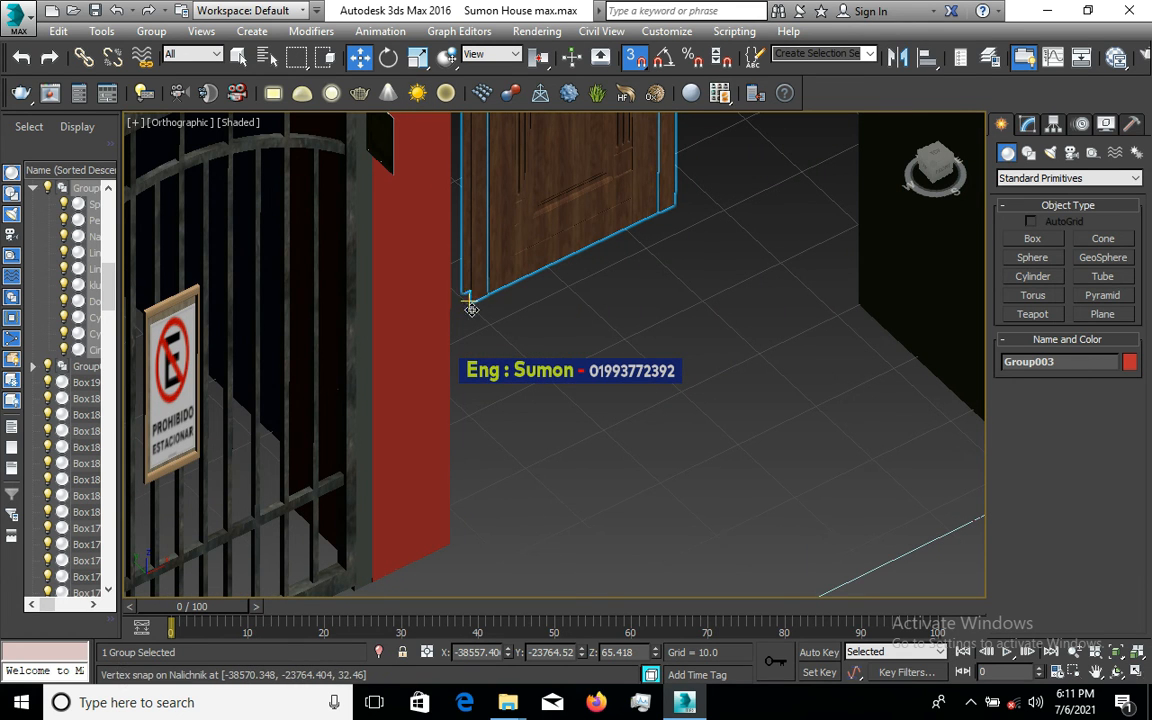
pyautogui.moveTo(471, 309); pyautogui.dragTo(462, 537)
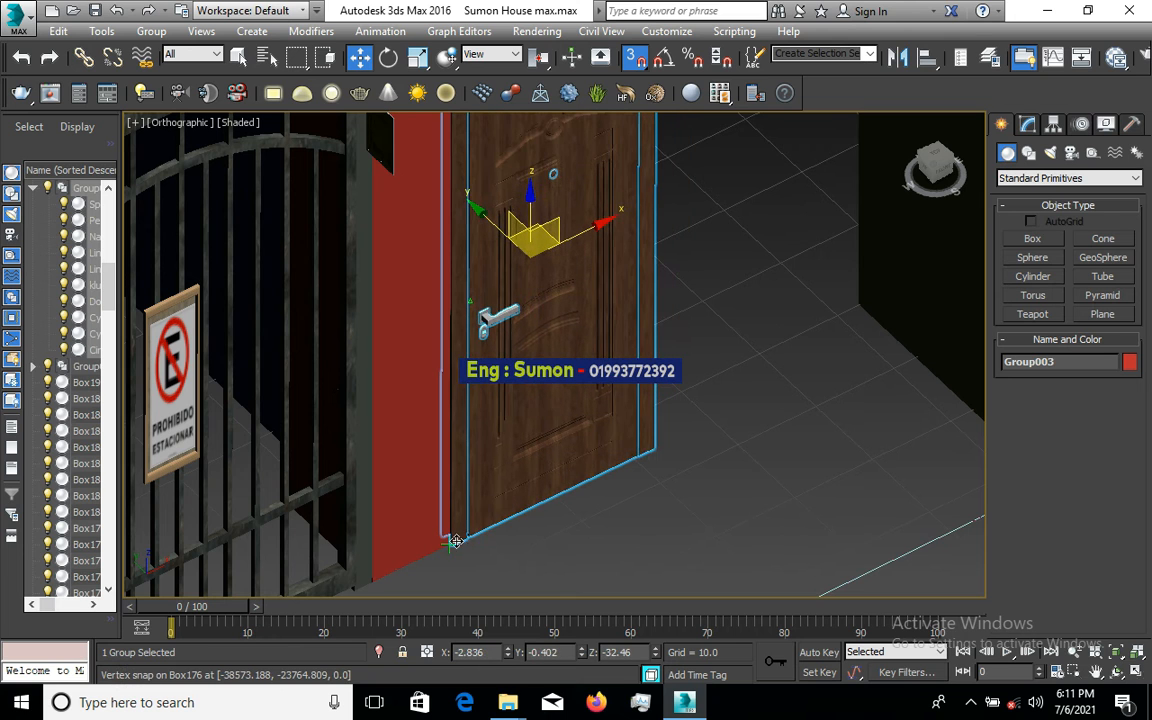
pyautogui.click(449, 543)
pyautogui.scroll(-4, 548, 512)
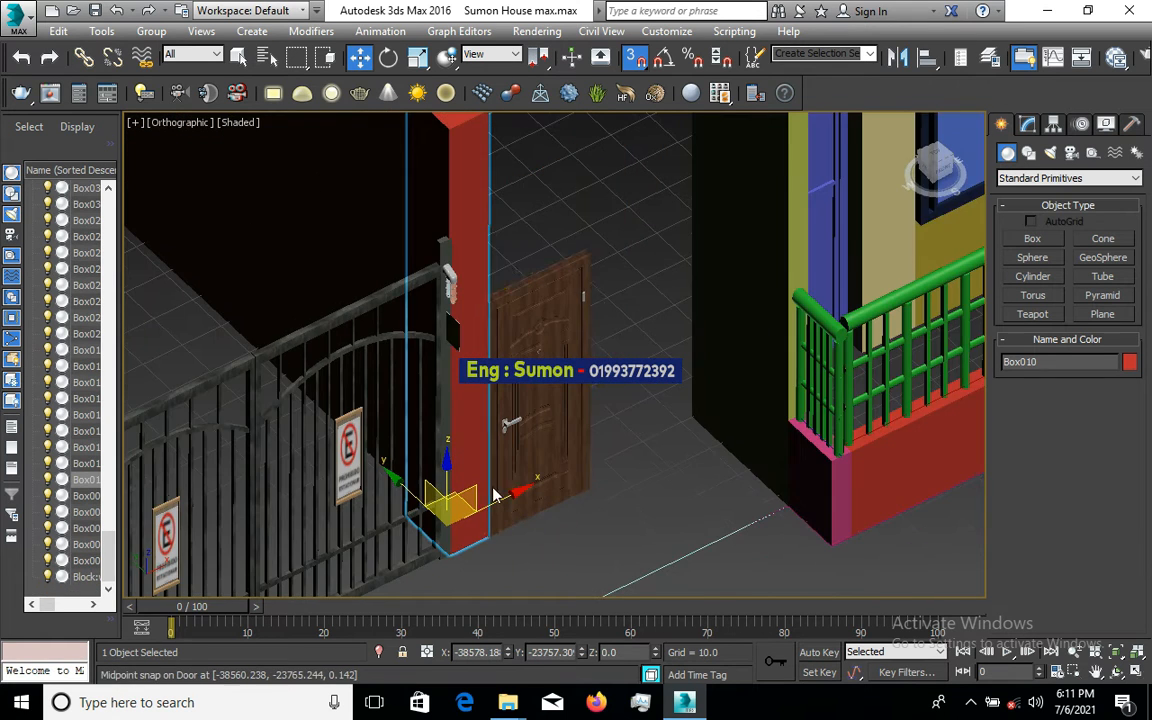
pyautogui.scroll(5, 524, 262)
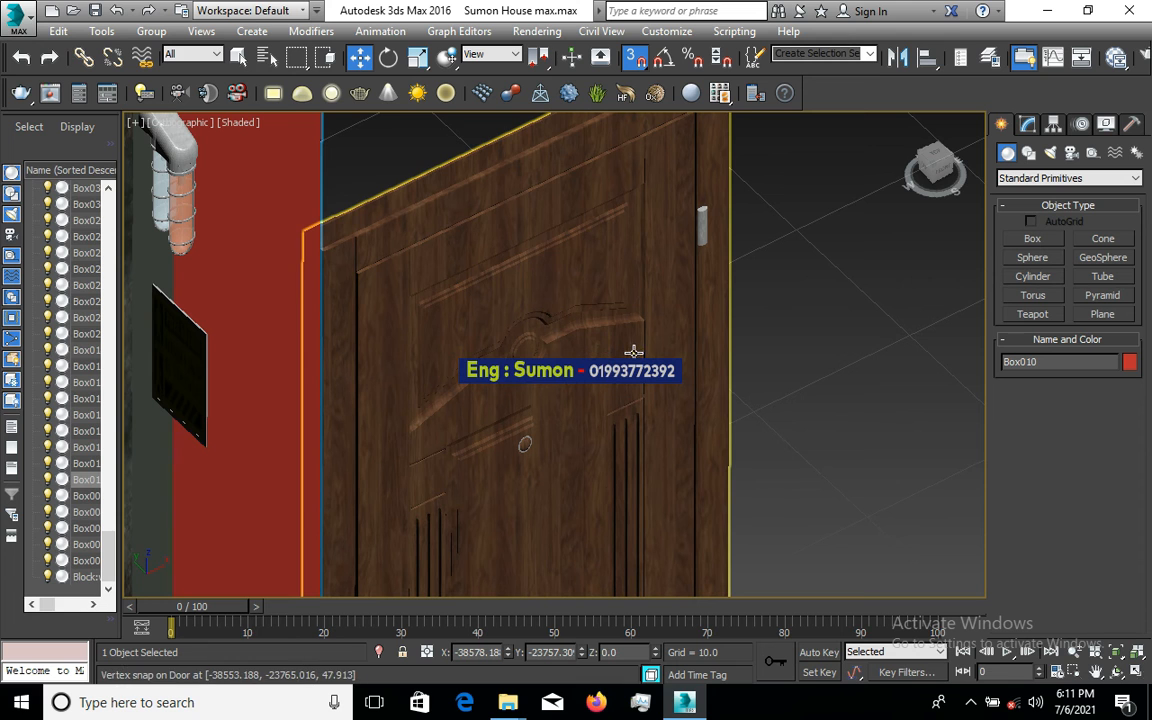
pyautogui.keyDown('alt'); pyautogui.moveTo(630, 352); pyautogui.dragTo(548, 340, button='middle'); pyautogui.keyUp('alt')
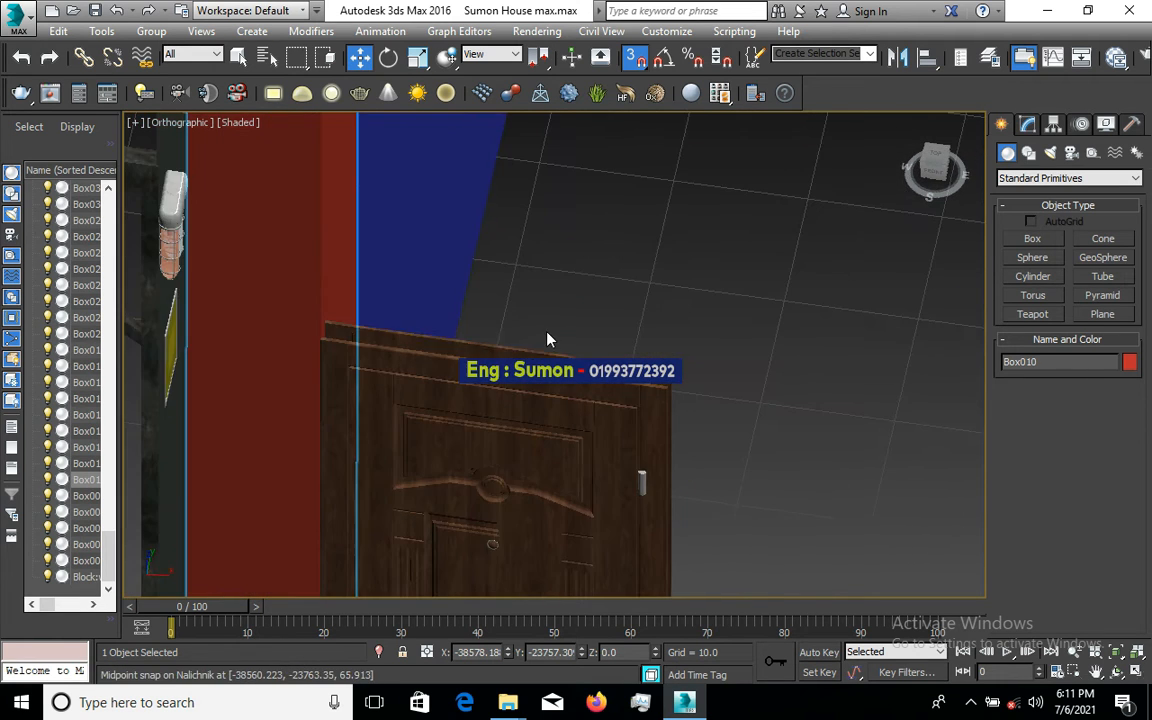
pyautogui.scroll(-5, 630, 282)
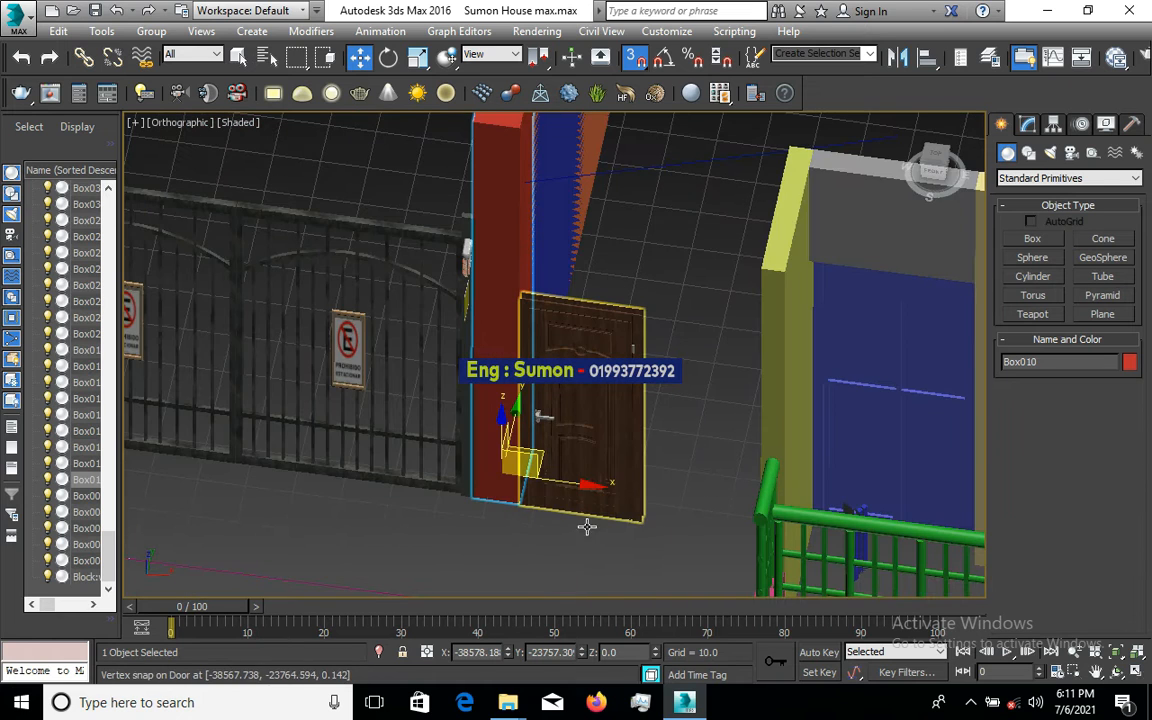
pyautogui.scroll(2, 588, 526)
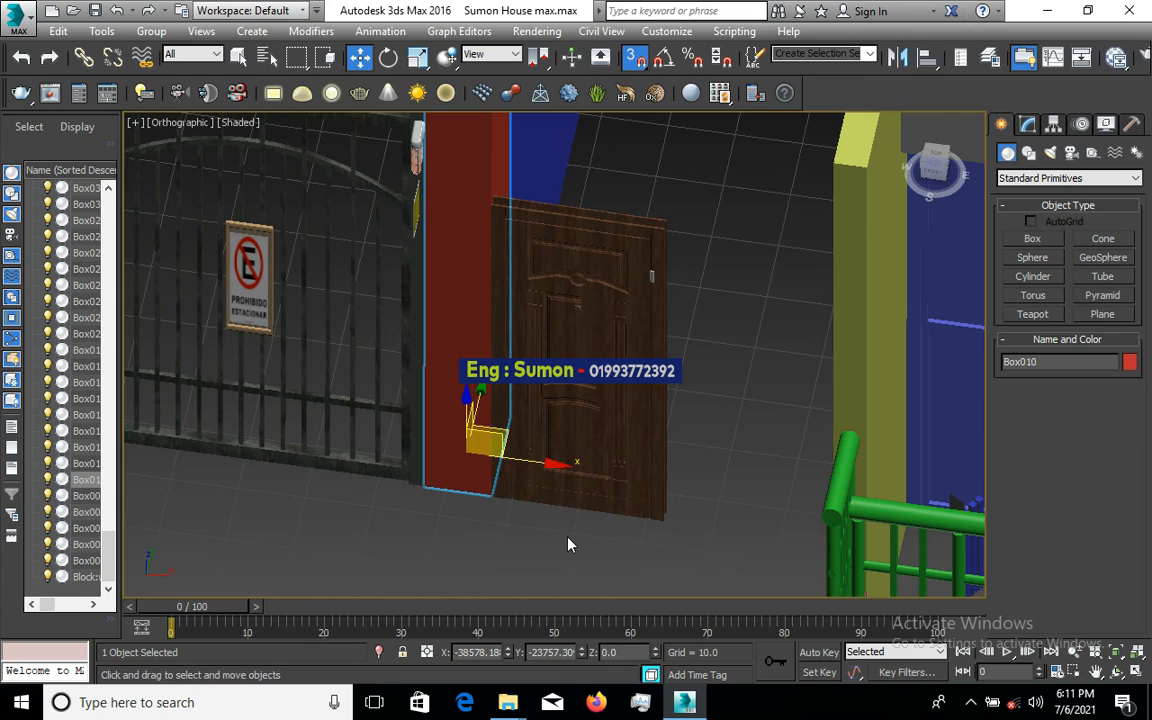
pyautogui.keyDown('alt'); pyautogui.moveTo(568, 544); pyautogui.dragTo(612, 582, button='middle'); pyautogui.keyUp('alt')
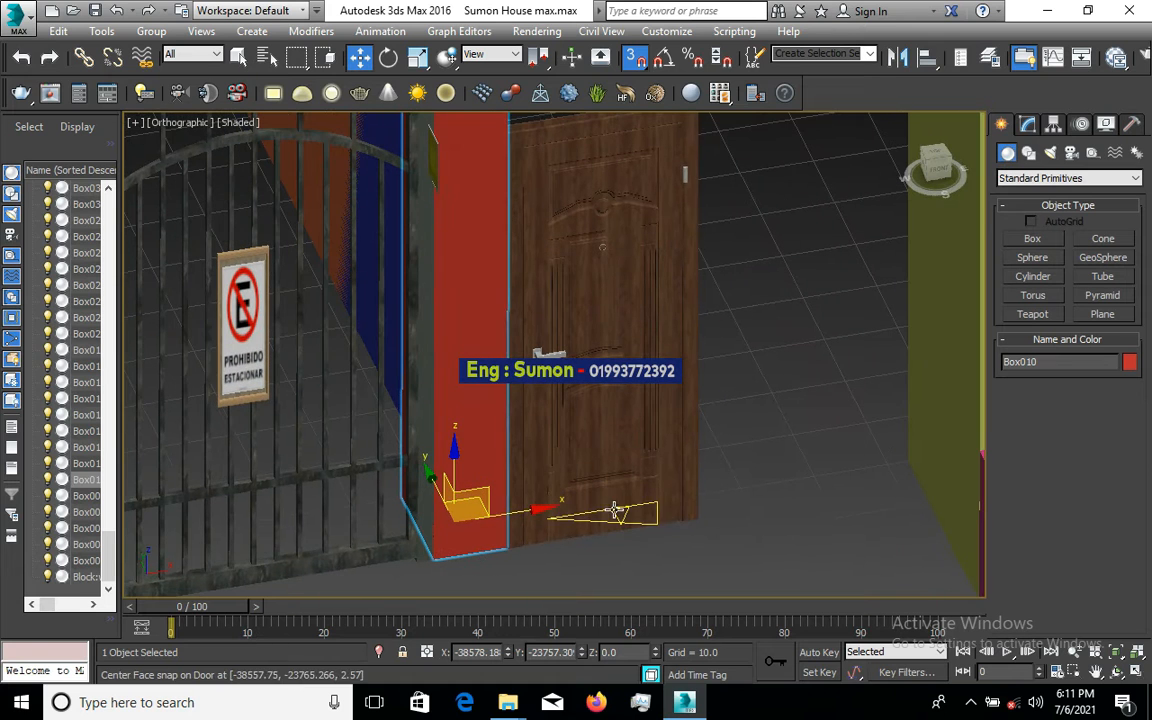
pyautogui.scroll(3, 504, 574)
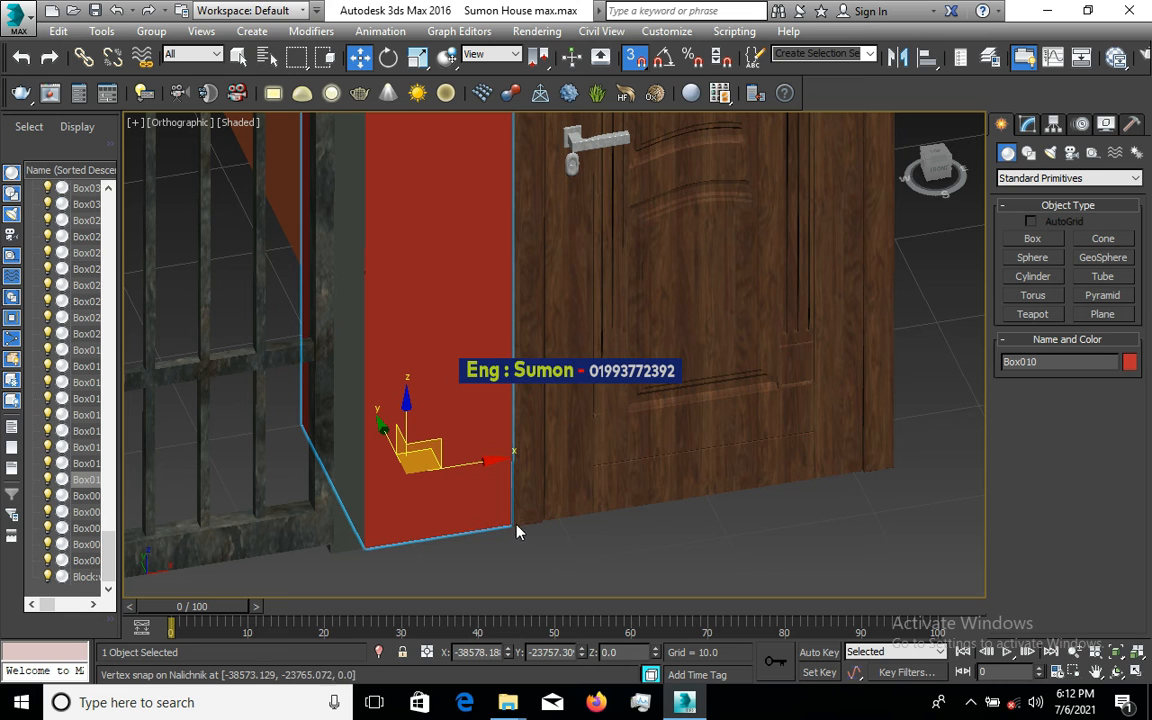
pyautogui.scroll(-3, 475, 541)
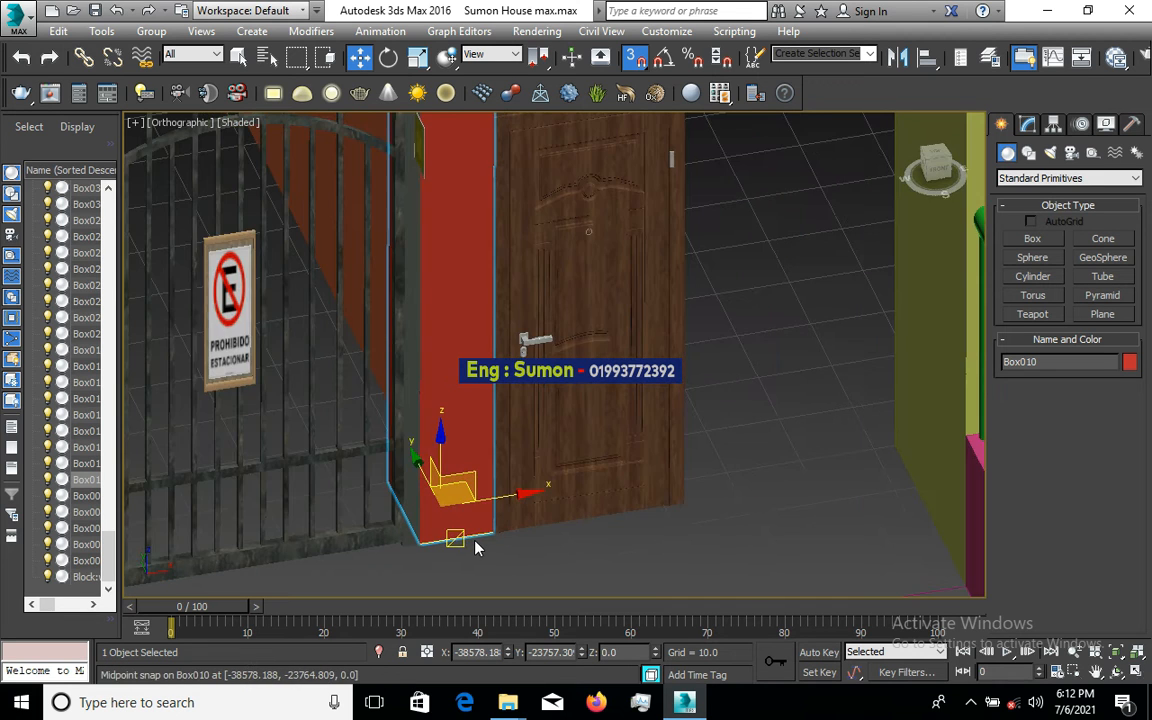
pyautogui.scroll(-4, 475, 545)
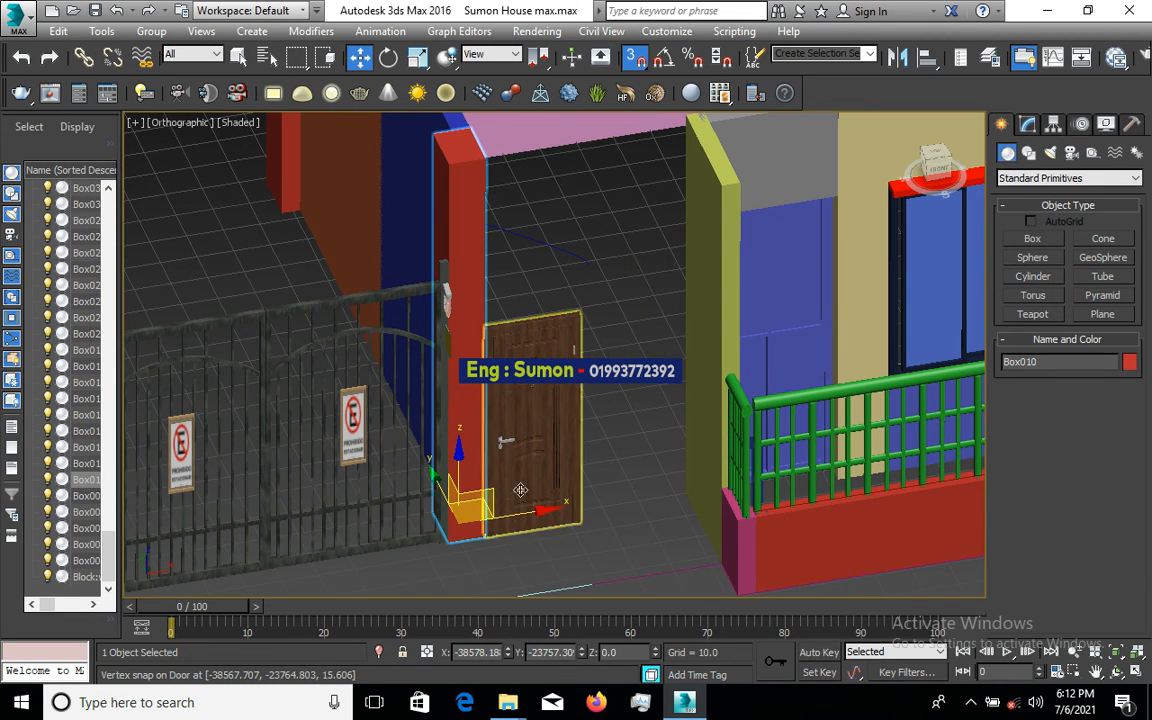
pyautogui.scroll(2, 530, 320)
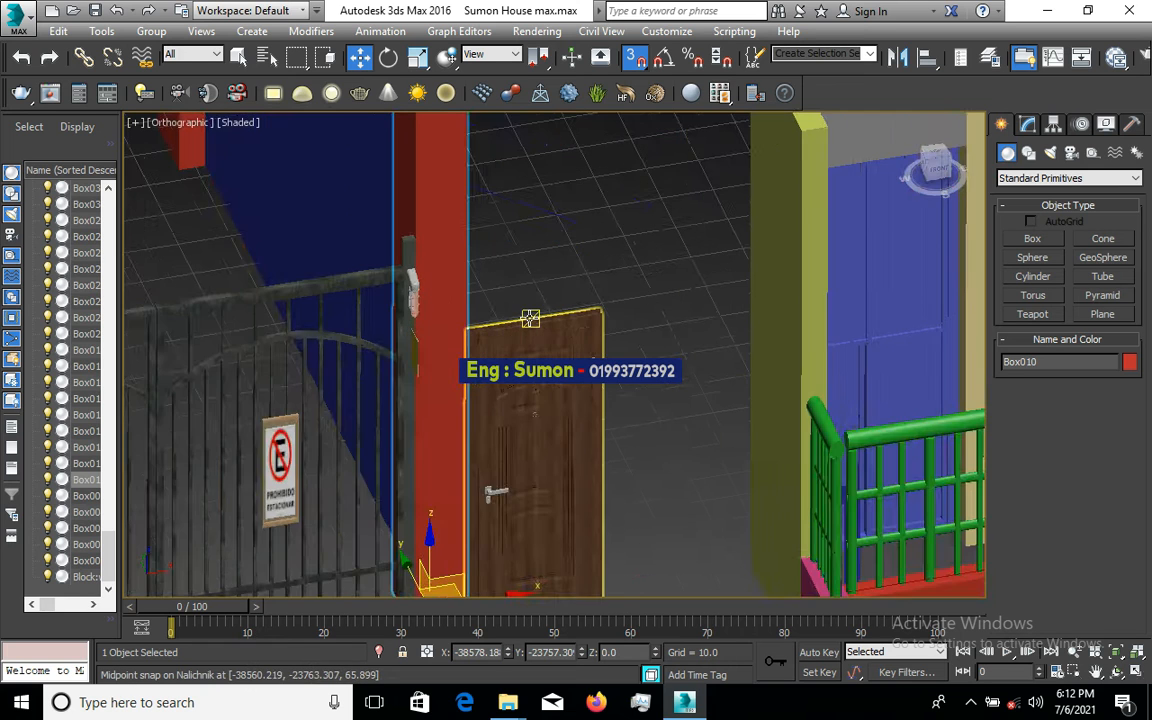
pyautogui.scroll(-2, 509, 226)
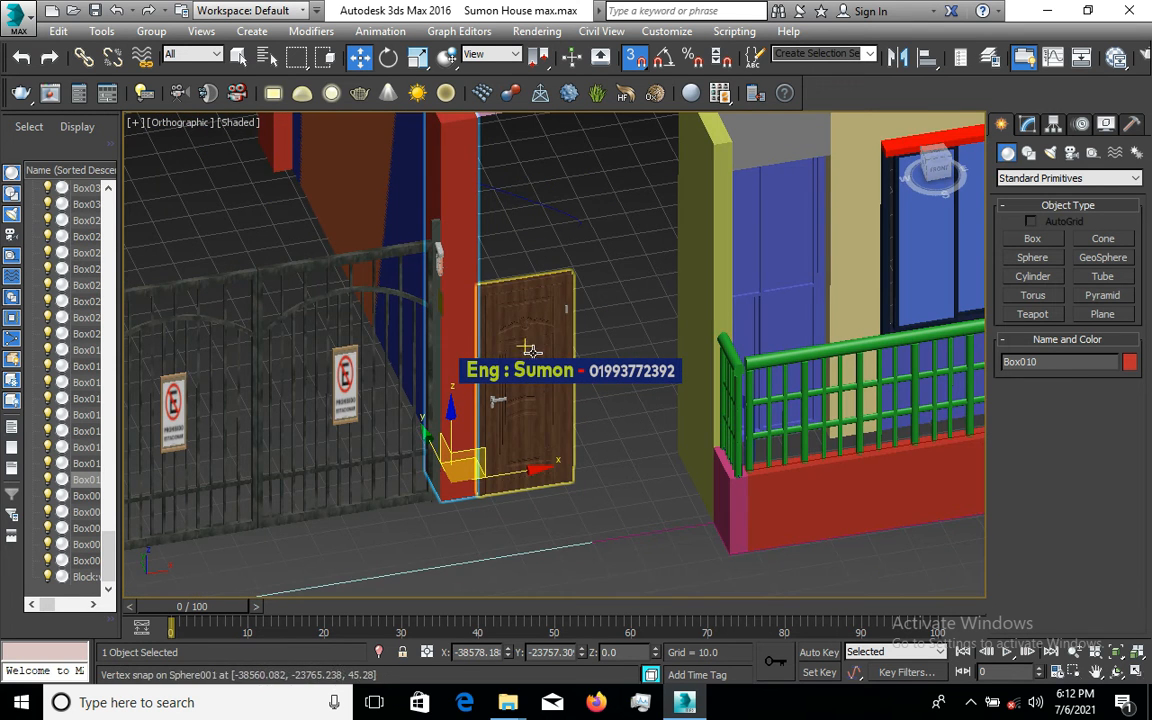
pyautogui.scroll(3, 524, 455)
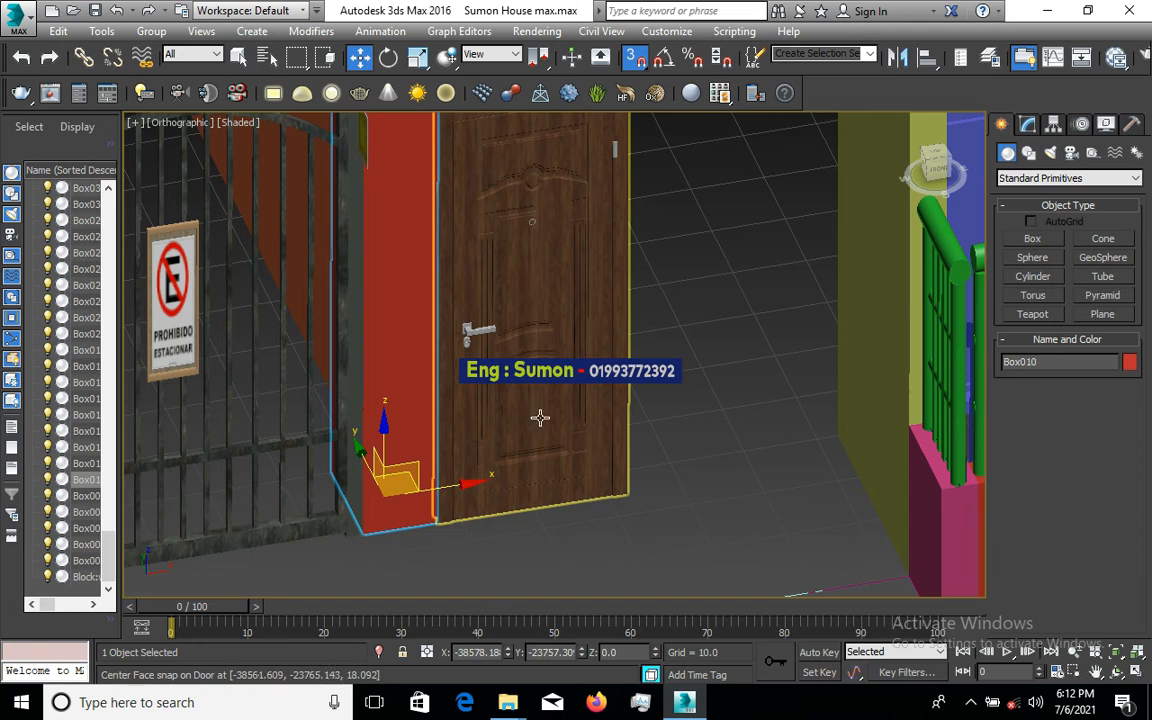
pyautogui.scroll(-2, 540, 418)
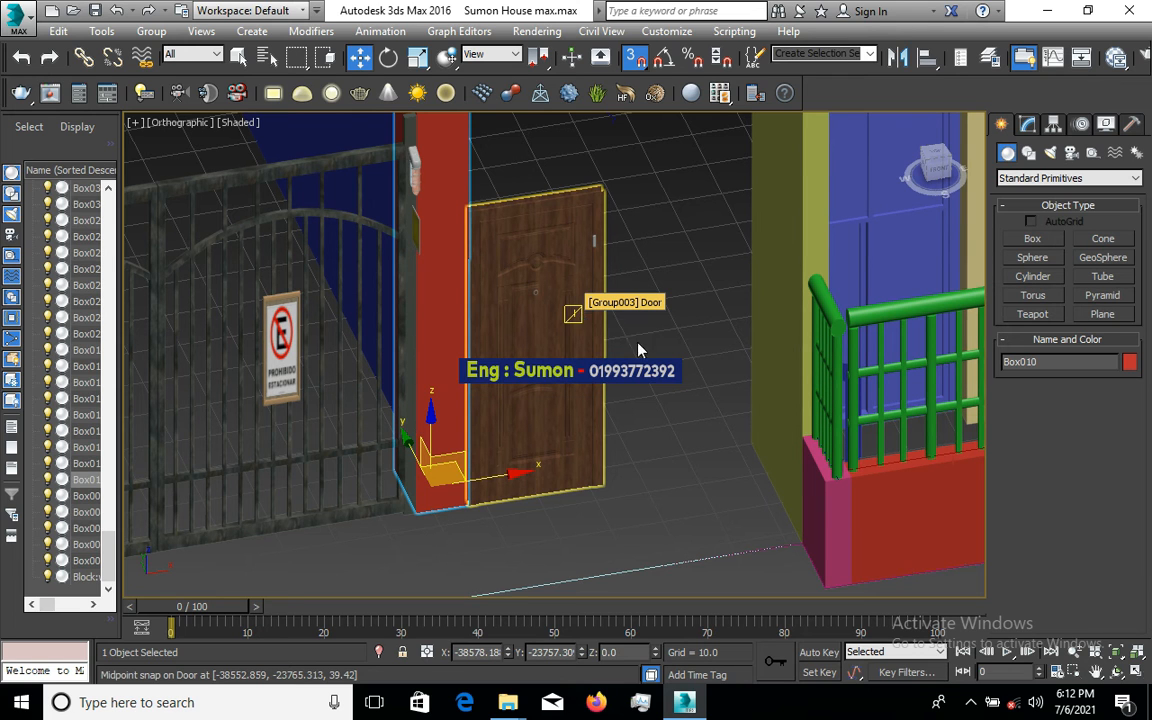
# - Minimize 3ds Max and the Downloads folder window to reveal the desktop
pyautogui.click(1052, 12)
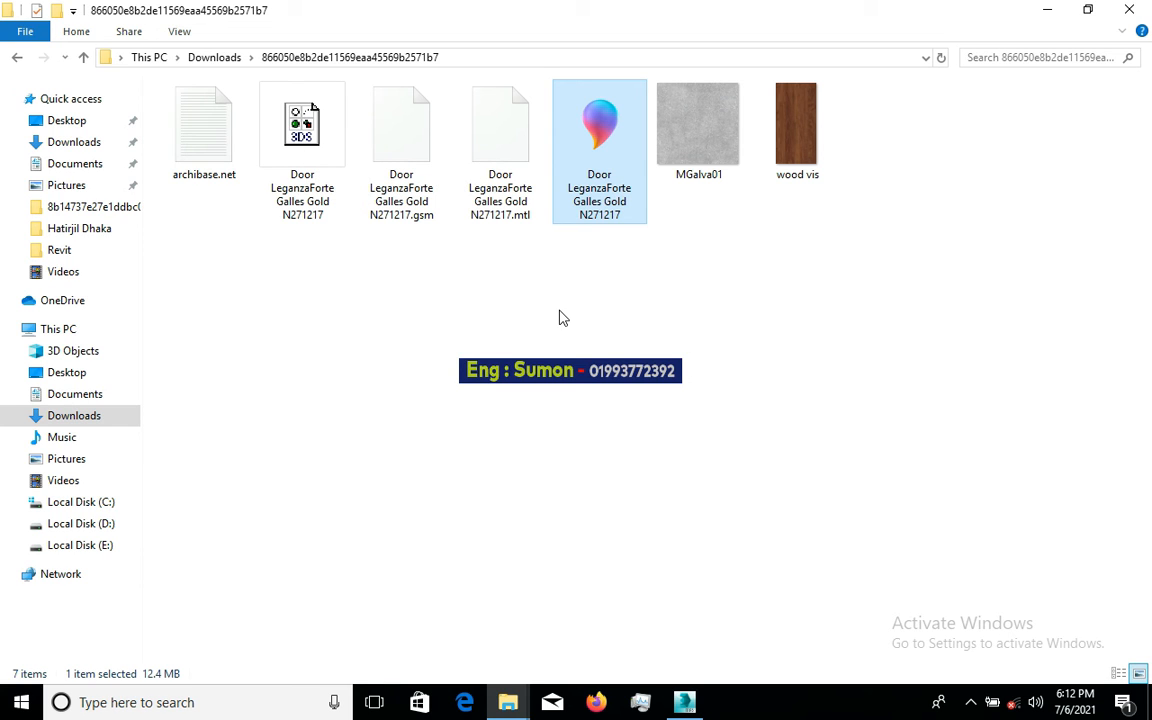
pyautogui.click(1048, 10)
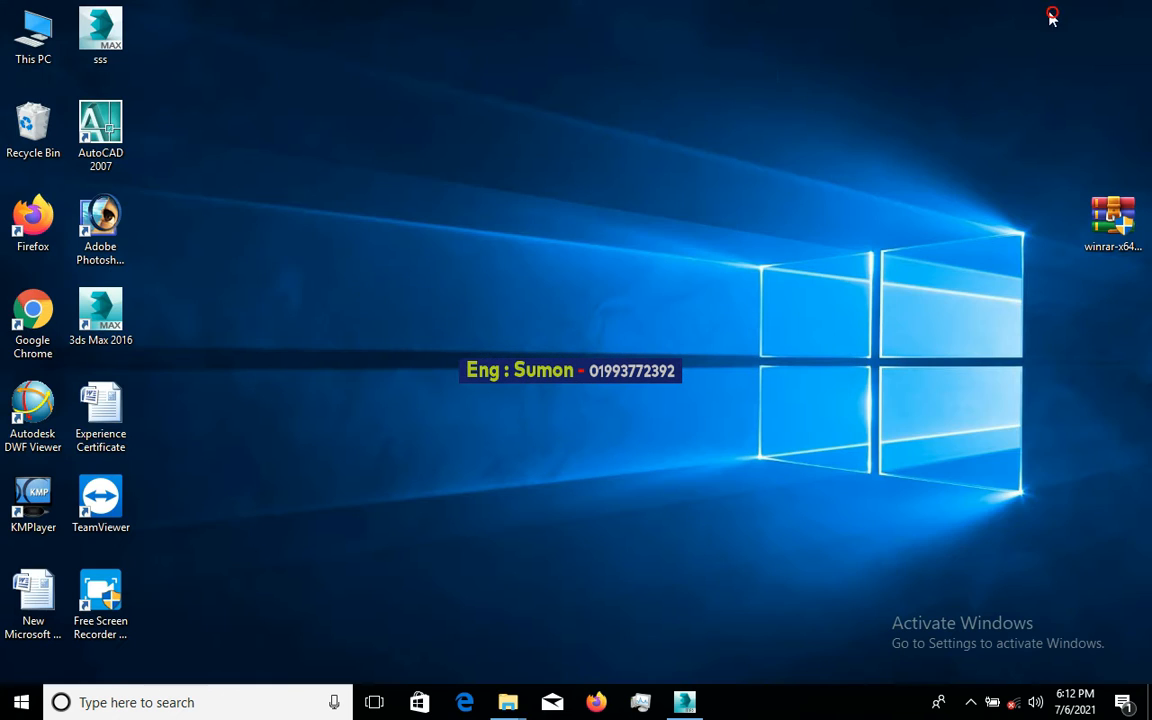
# - Restore 3ds Max from the taskbar, zoom around the door, and show the hidden tray icons
pyautogui.click(685, 702)
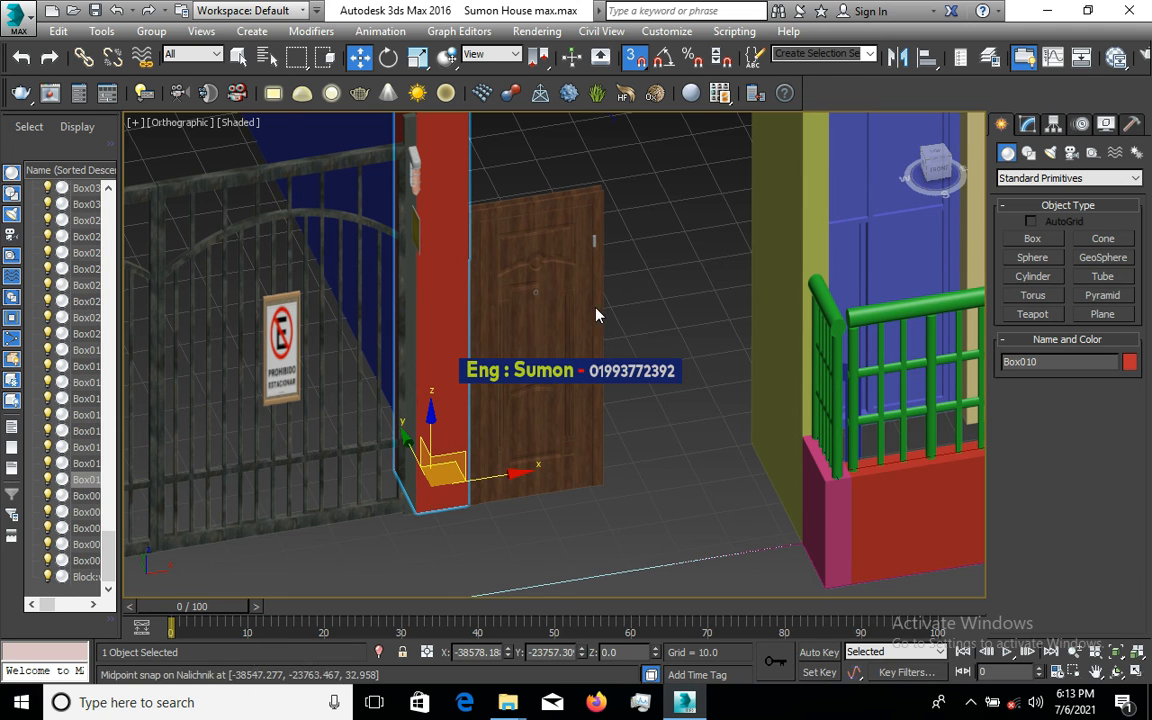
pyautogui.scroll(-2, 556, 280)
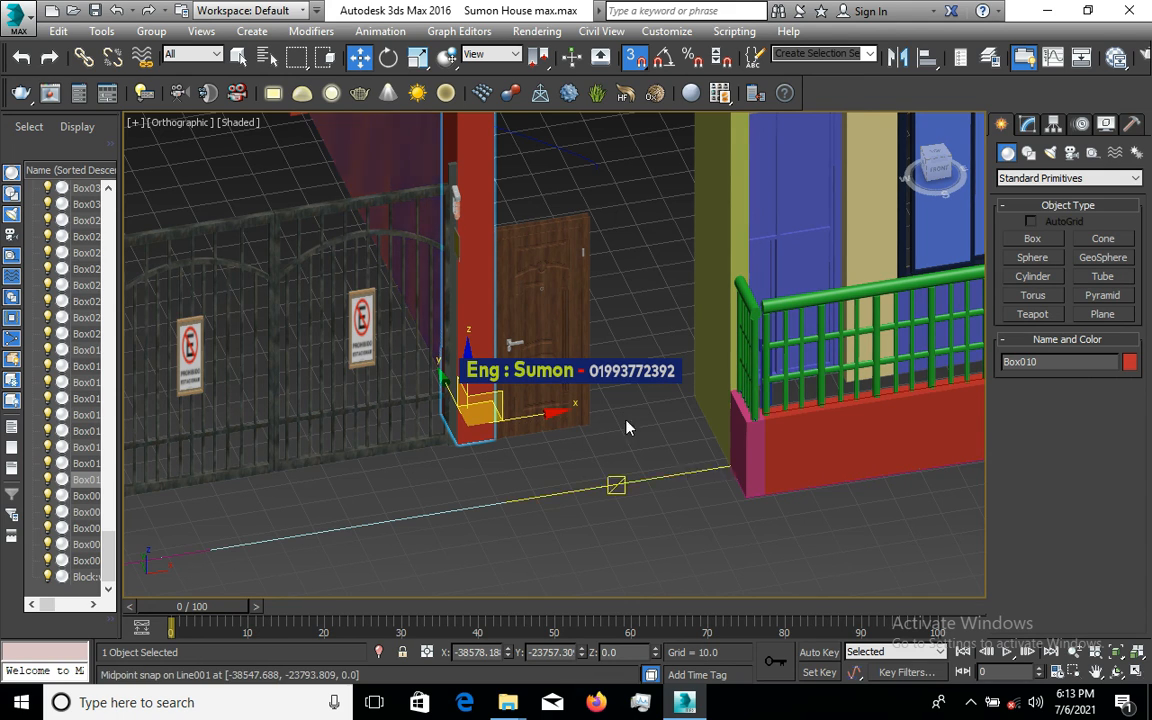
pyautogui.scroll(-4, 626, 429)
pyautogui.scroll(1, 603, 424)
pyautogui.scroll(8, 608, 408)
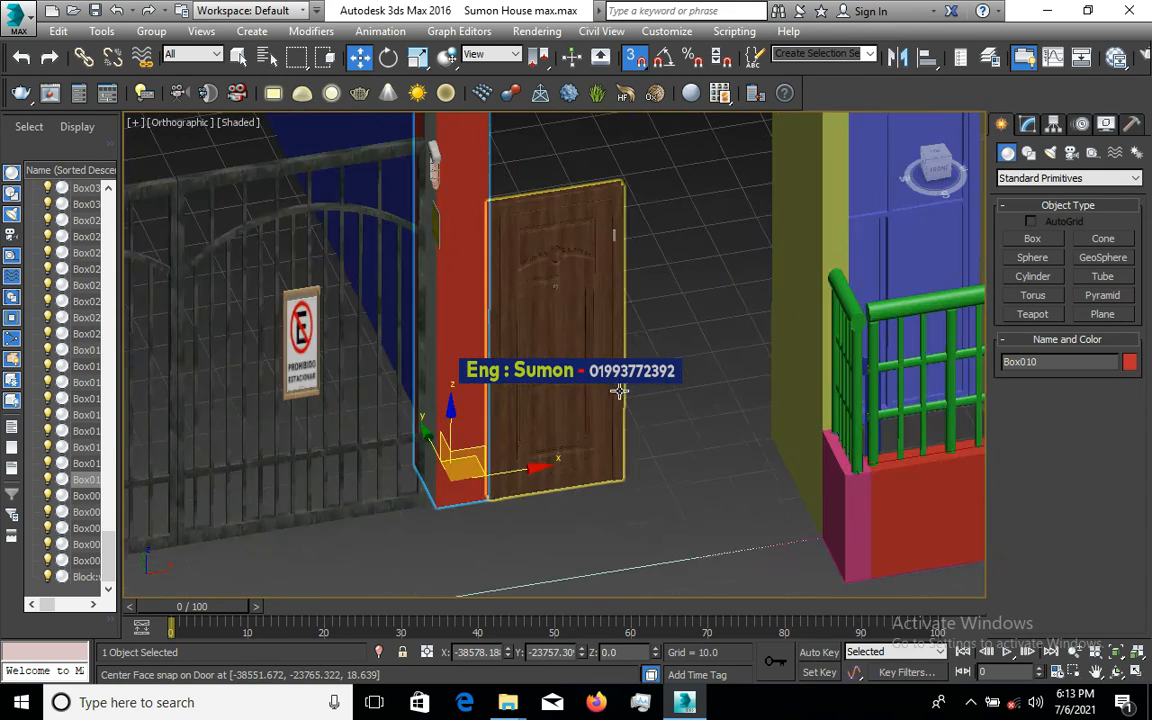
pyautogui.scroll(3, 475, 395)
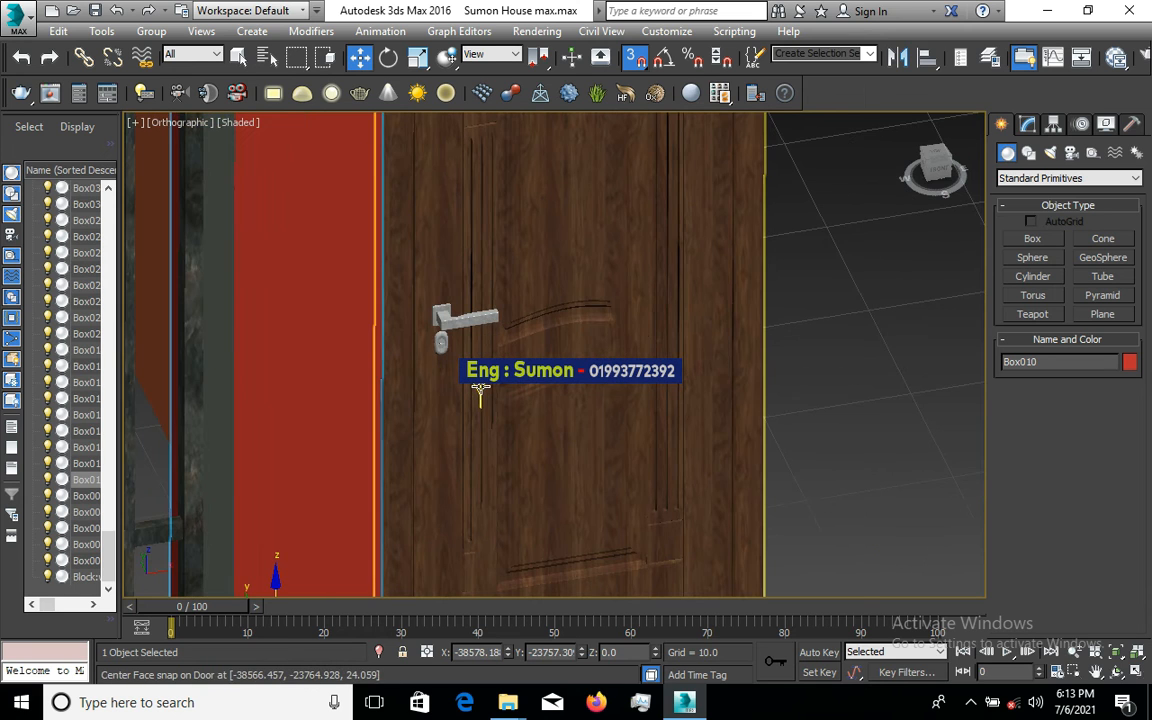
pyautogui.scroll(-1, 362, 481)
pyautogui.scroll(-2, 463, 419)
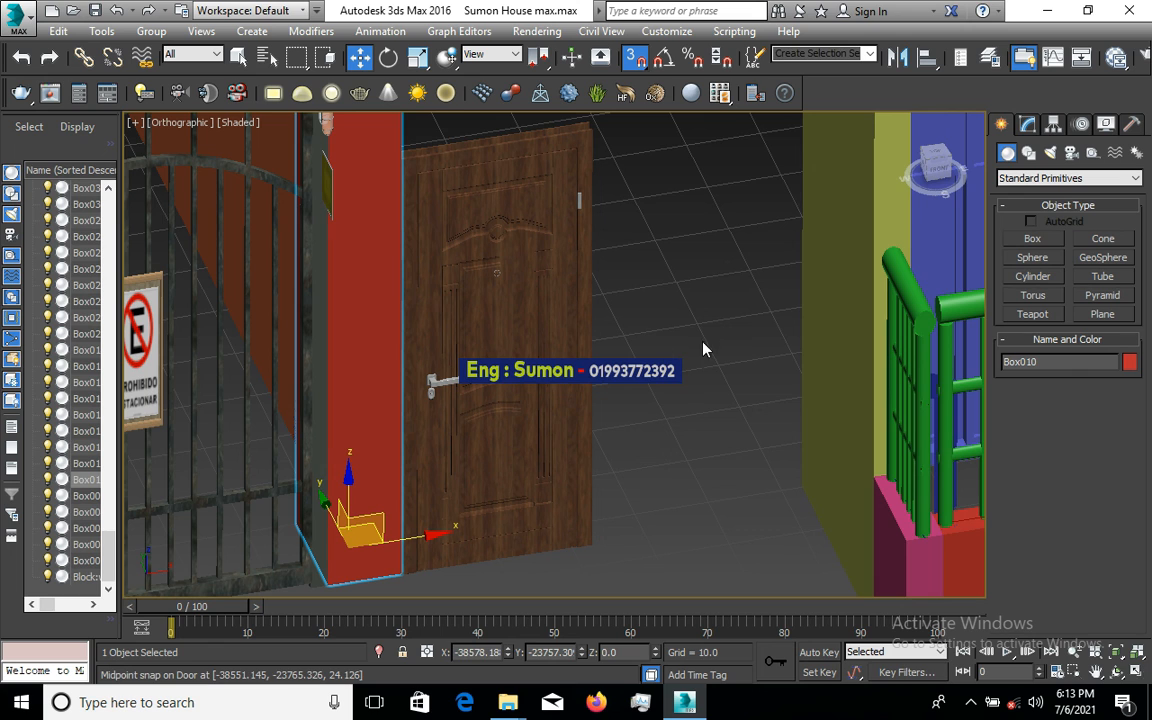
pyautogui.click(970, 705)
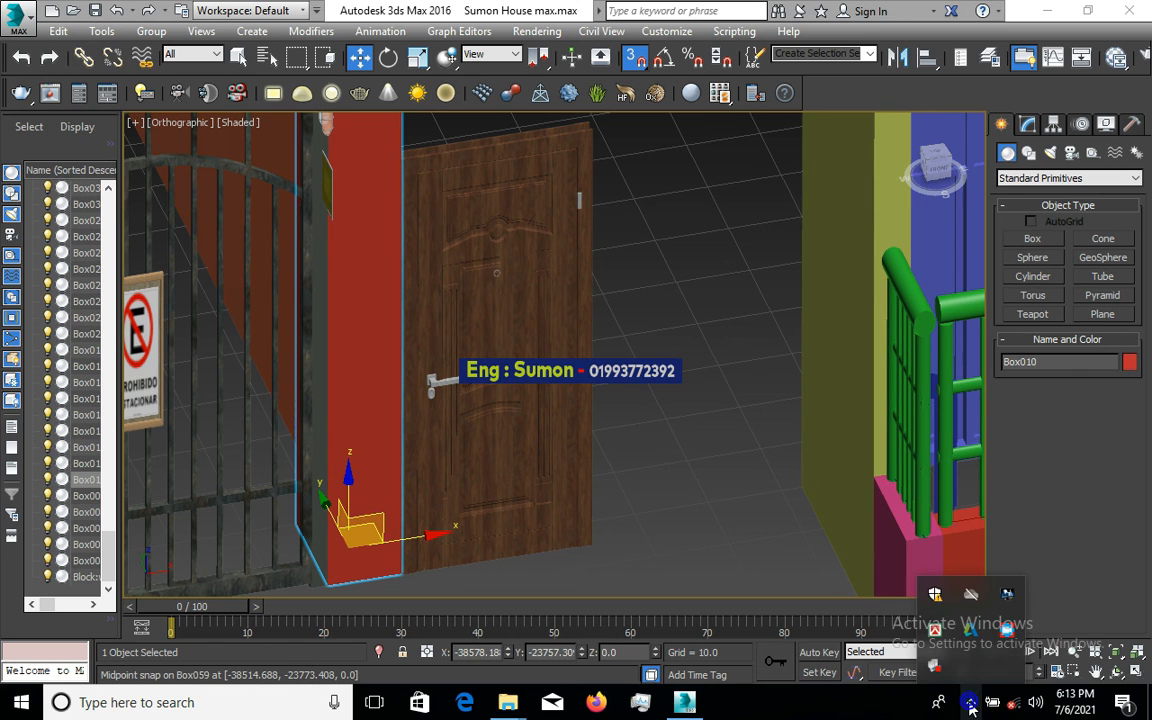